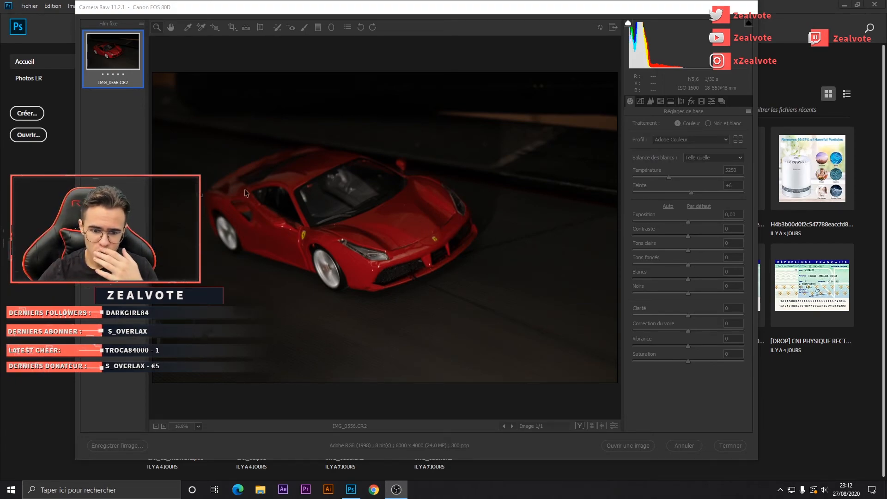
Examine the raw car photo up close, from the bonnet and headlights to the full frame.
{"action": "left_click", "coordinate": [164, 426]}
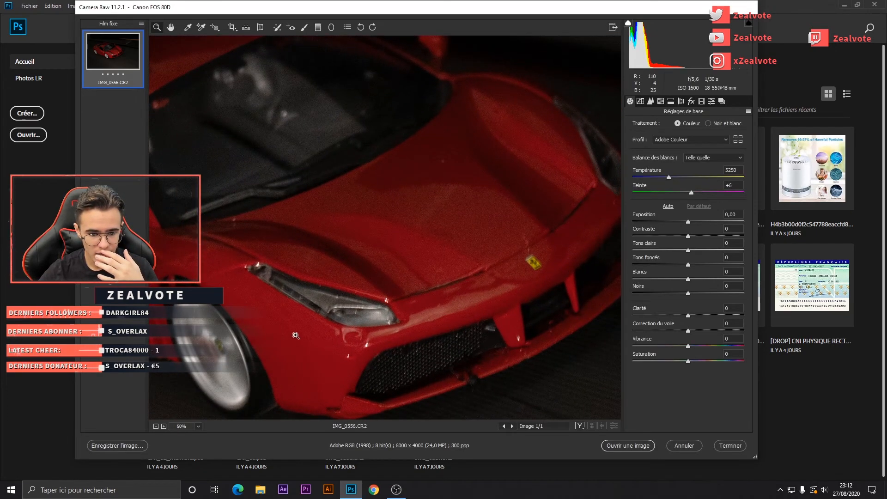
{"action": "key", "text": "h"}
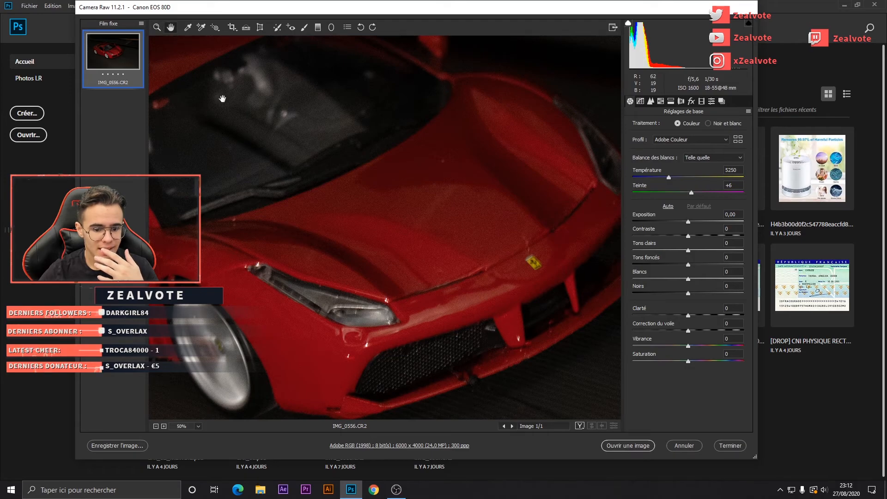
{"action": "left_click_drag", "start_coordinate": [187, 48], "coordinate": [360, 248]}
{"action": "left_click_drag", "start_coordinate": [469, 253], "coordinate": [406, 226]}
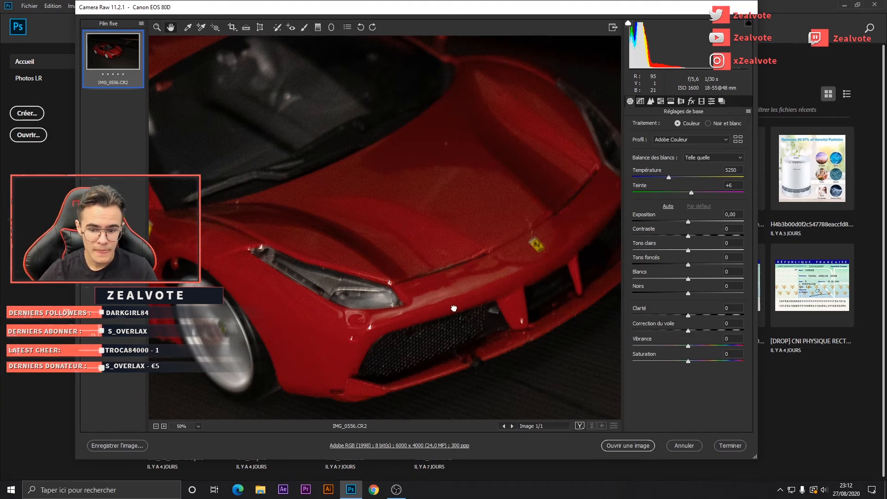
{"action": "left_click_drag", "start_coordinate": [453, 311], "coordinate": [376, 306]}
{"action": "left_click_drag", "start_coordinate": [444, 283], "coordinate": [420, 292]}
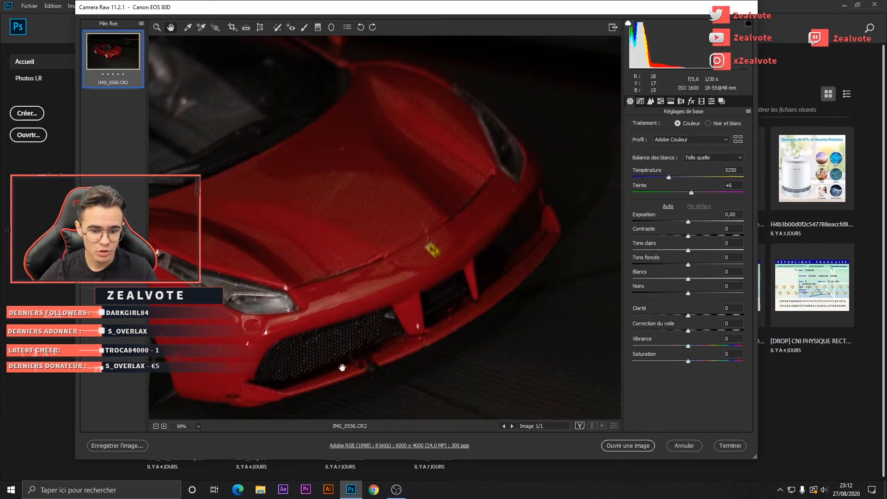
{"action": "left_click_drag", "start_coordinate": [341, 366], "coordinate": [402, 319]}
{"action": "left_click", "coordinate": [156, 426]}
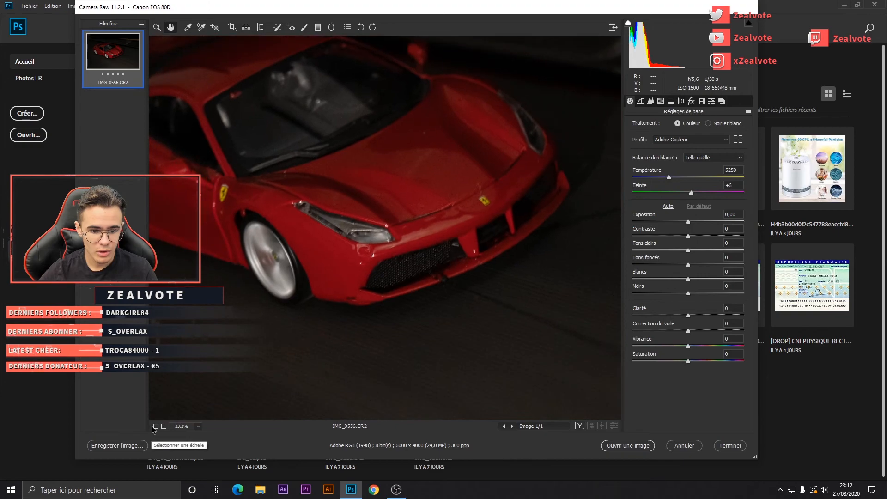
{"action": "left_click", "coordinate": [156, 426]}
{"action": "left_click_drag", "start_coordinate": [357, 188], "coordinate": [379, 211]}
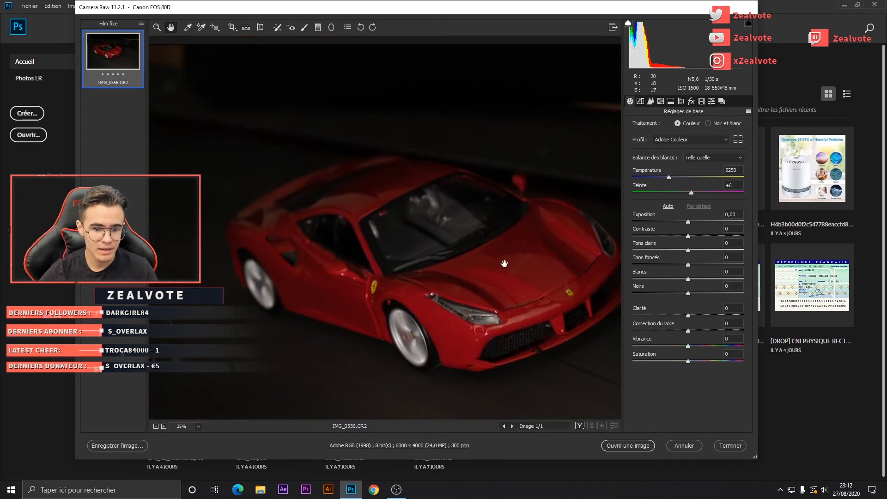
{"action": "left_click_drag", "start_coordinate": [505, 264], "coordinate": [259, 393]}
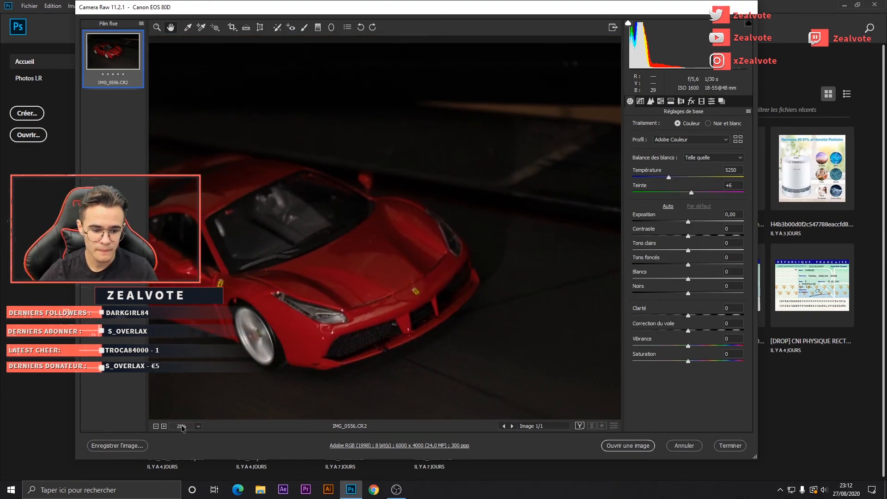
{"action": "left_click", "coordinate": [156, 426]}
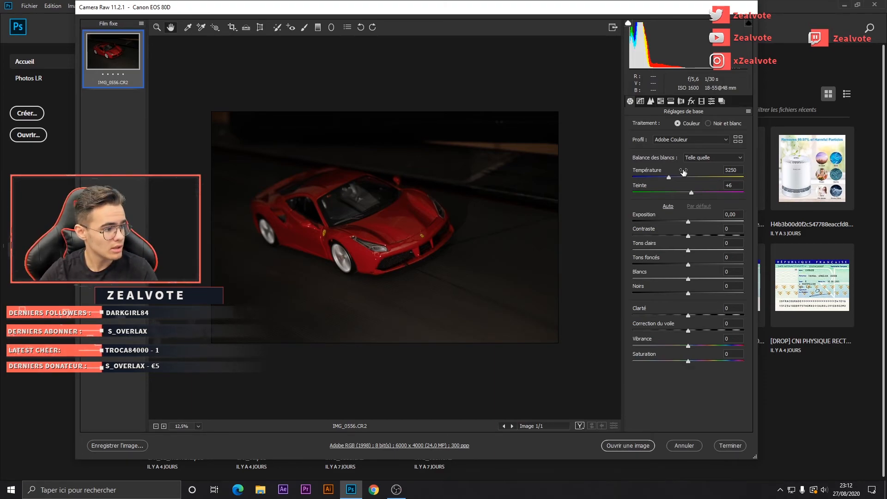
Test the Reds hue at -100 and +100, bring it back to red with Oranges at +1, and open the photo in Photoshop.
{"action": "left_click", "coordinate": [660, 101]}
{"action": "left_click_drag", "start_coordinate": [688, 160], "coordinate": [627, 157]}
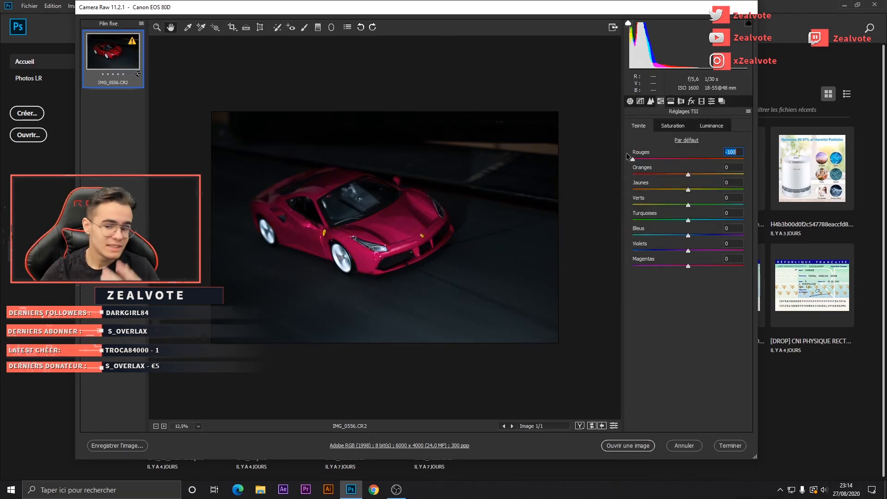
{"action": "left_click_drag", "start_coordinate": [625, 152], "coordinate": [744, 153]}
{"action": "mouse_move", "coordinate": [688, 175]}
{"action": "left_mouse_down"}
{"action": "mouse_move", "coordinate": [736, 176]}
{"action": "mouse_move", "coordinate": [691, 176]}
{"action": "left_mouse_up"}
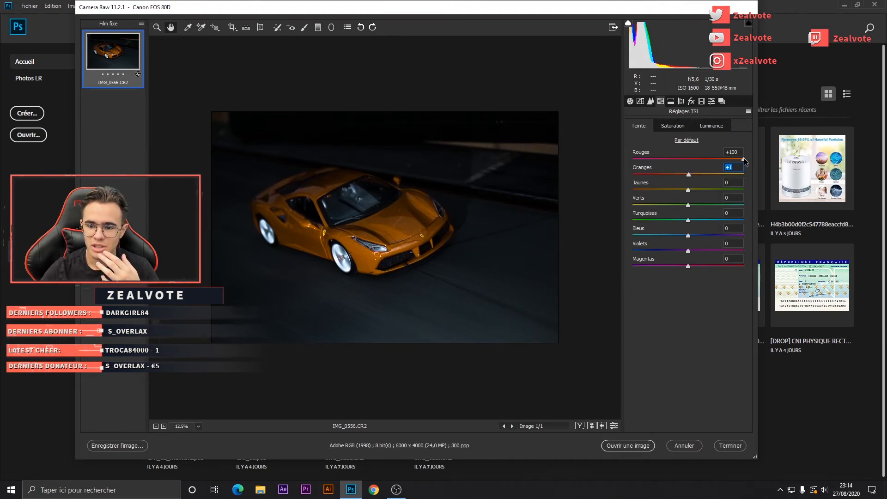
{"action": "left_click_drag", "start_coordinate": [742, 158], "coordinate": [683, 162]}
{"action": "key", "text": "Return"}
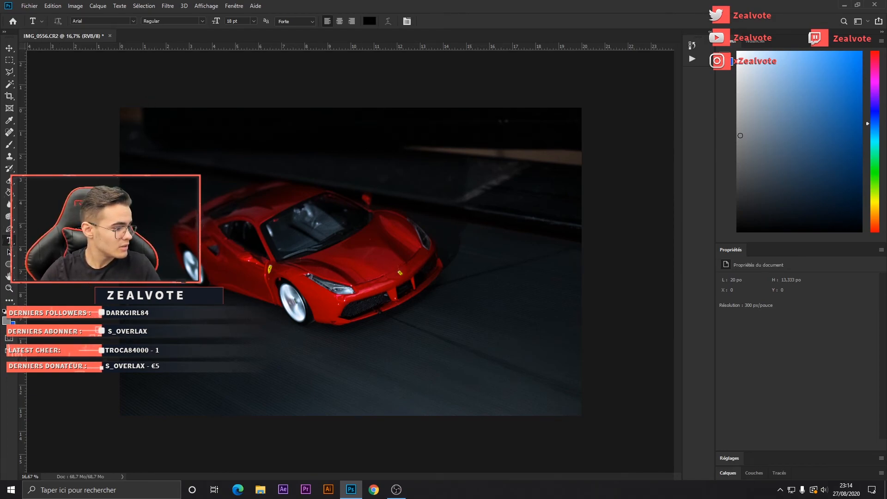
{"action": "key", "text": "alt+Tab"}
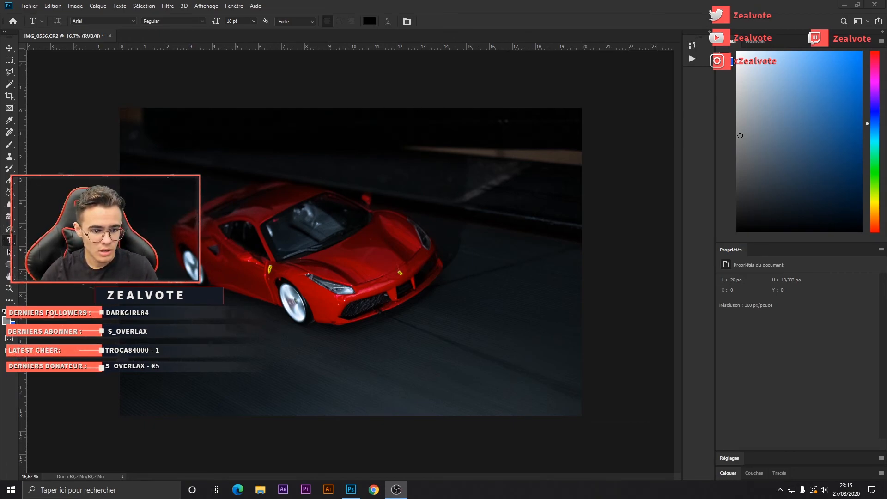
{"action": "left_click", "coordinate": [5, 290]}
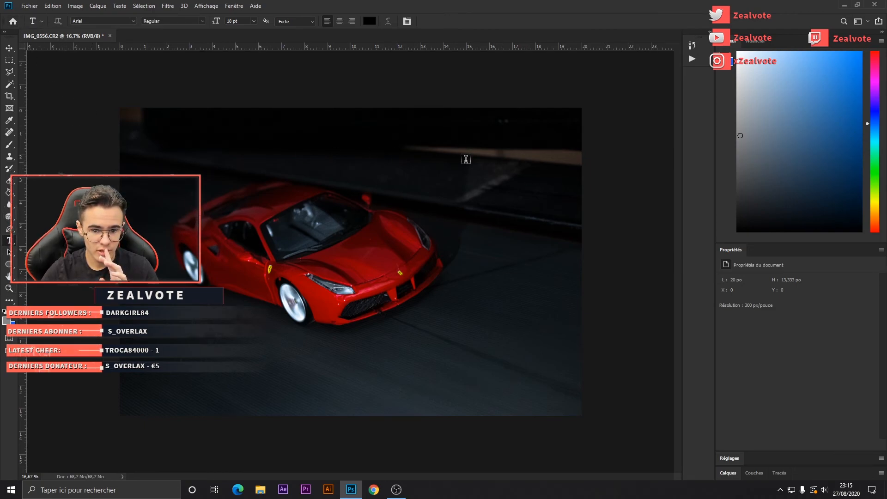
Choose the Spot Healing Brush and set its brush size to 180 px.
{"action": "left_click", "coordinate": [9, 132]}
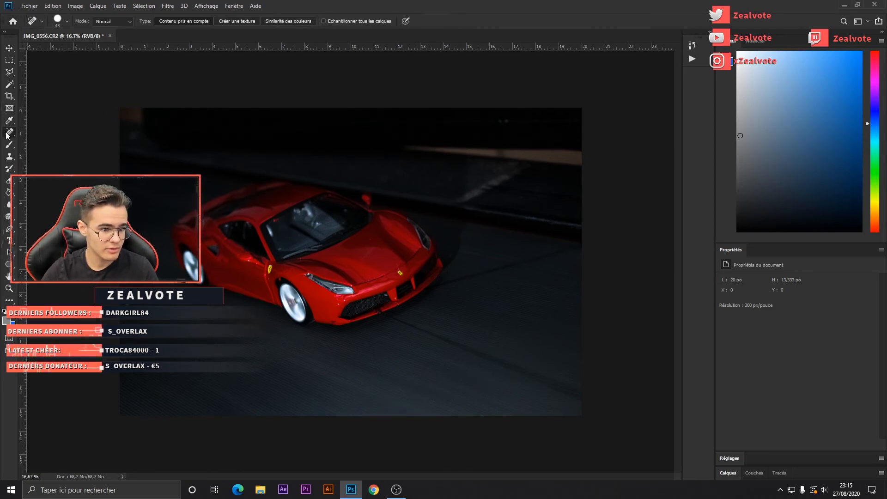
{"action": "left_click", "coordinate": [57, 21]}
{"action": "left_click", "coordinate": [47, 45]}
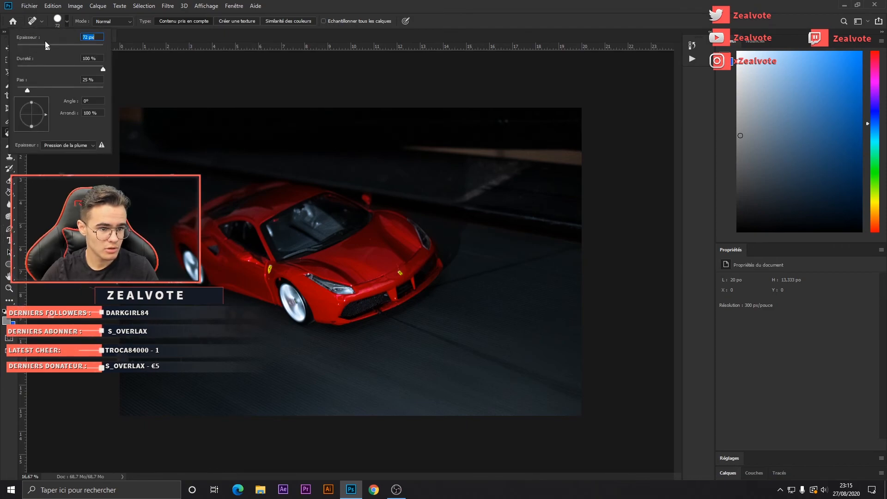
{"action": "left_click", "coordinate": [63, 24]}
{"action": "right_click", "coordinate": [9, 132]}
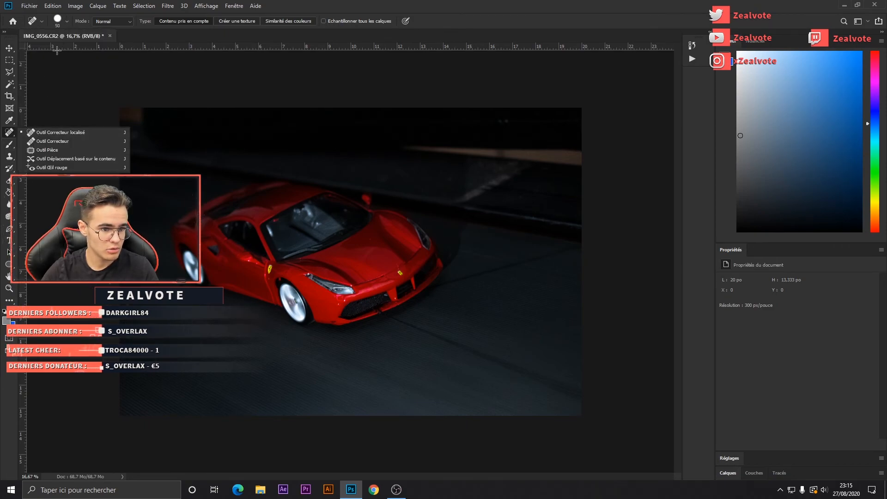
{"action": "left_click", "coordinate": [67, 20]}
{"action": "left_click", "coordinate": [190, 83]}
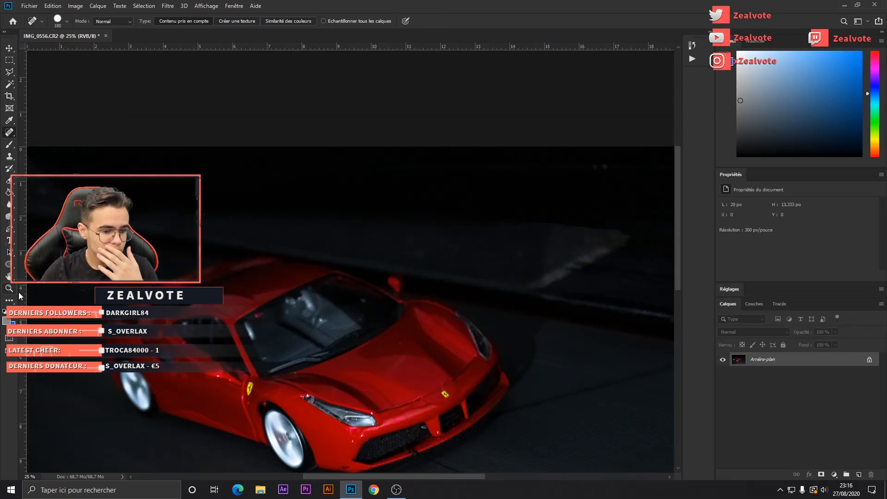
Zoom out and centre the photo to examine the whole car and the road around it.
{"action": "left_click", "coordinate": [10, 288]}
{"action": "left_click", "coordinate": [70, 21]}
{"action": "left_click", "coordinate": [165, 147]}
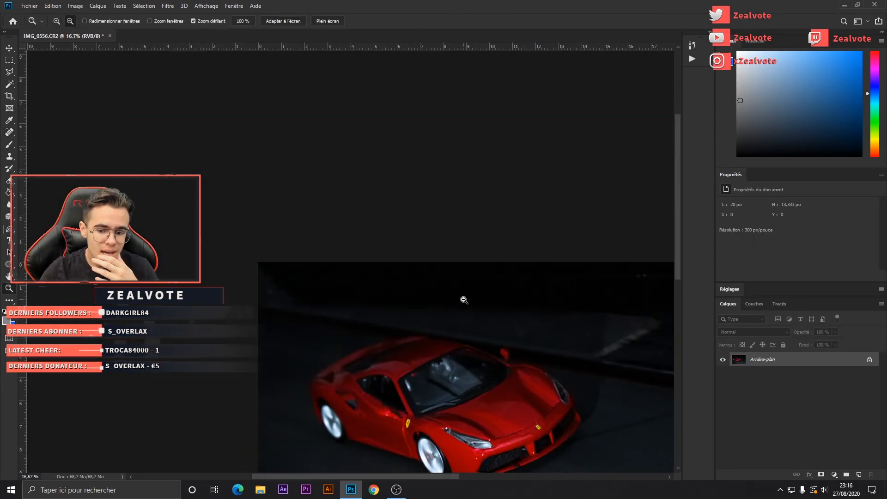
{"action": "scroll", "coordinate": [527, 304], "scroll_direction": "down", "scroll_amount": 2}
{"action": "scroll", "coordinate": [481, 402], "scroll_direction": "down", "scroll_amount": 1}
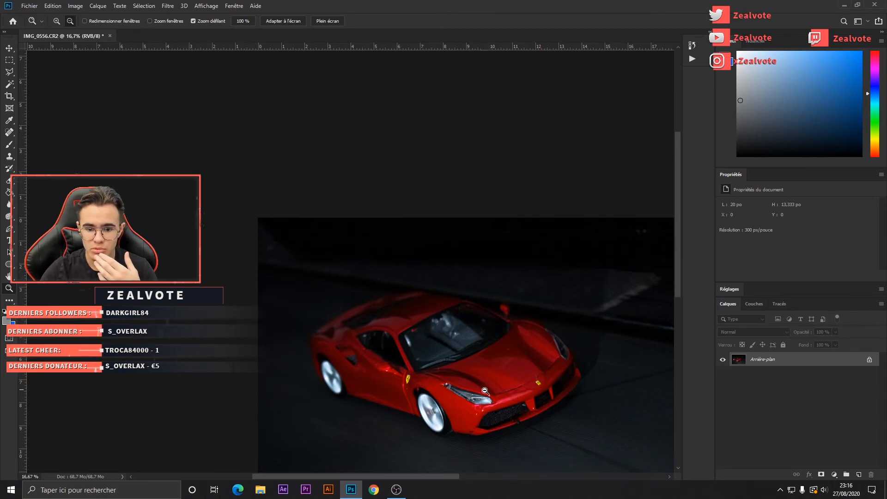
{"action": "scroll", "coordinate": [455, 429], "scroll_direction": "down", "scroll_amount": 2}
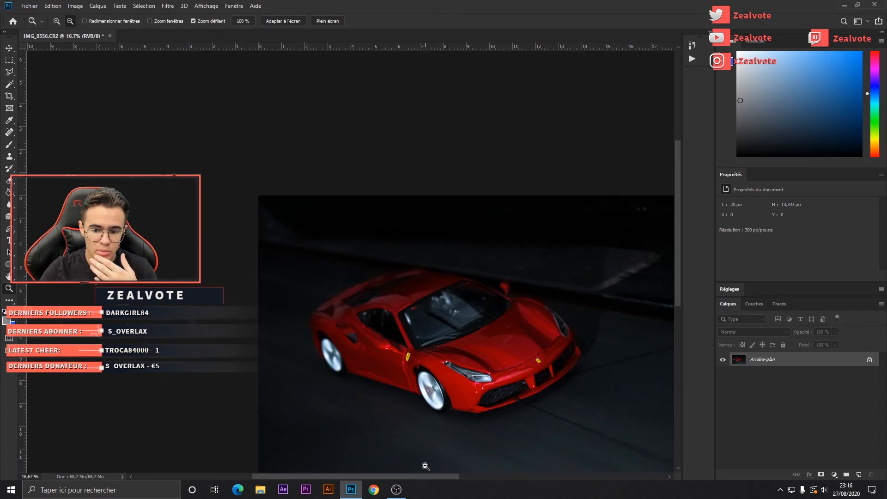
{"action": "left_click_drag", "start_coordinate": [413, 477], "coordinate": [442, 478]}
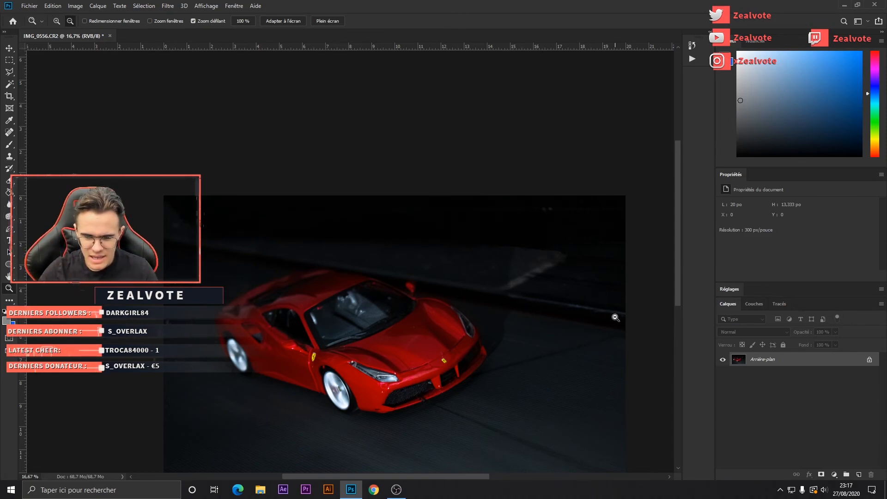
{"action": "scroll", "coordinate": [521, 307], "scroll_direction": "down", "scroll_amount": 2}
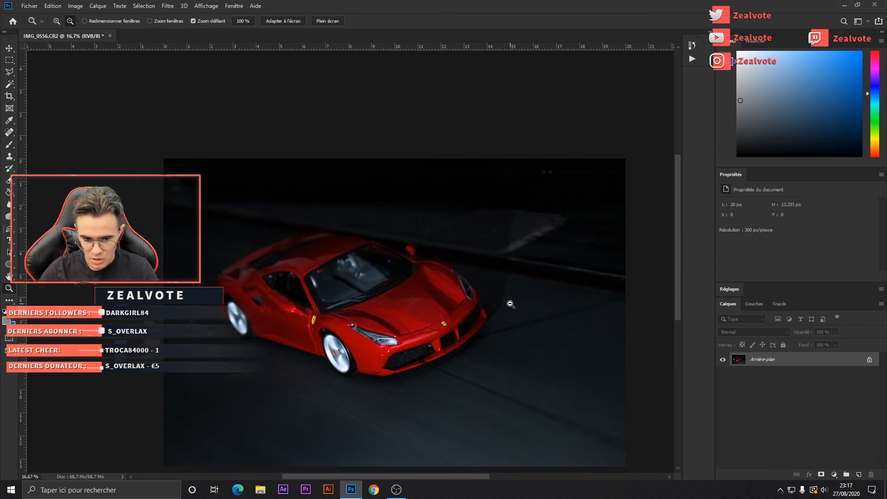
{"action": "scroll", "coordinate": [511, 304], "scroll_direction": "down", "scroll_amount": 2}
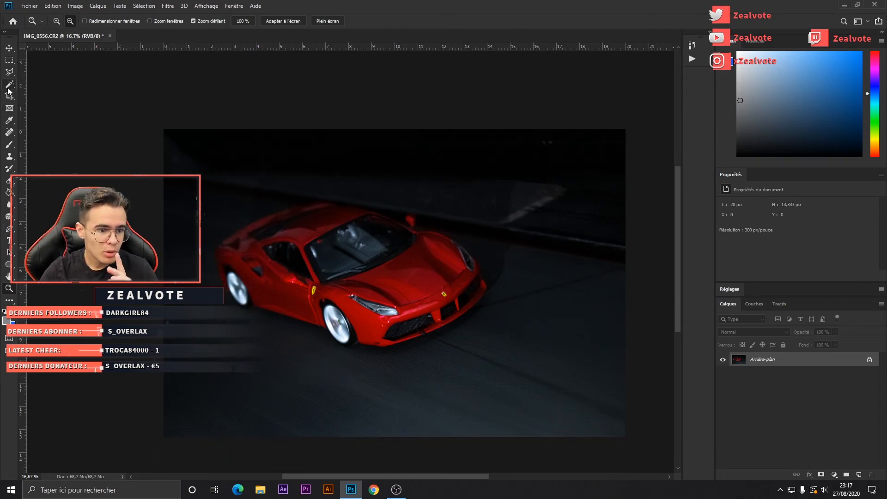
Remove the diagonal line on the road between the front of the car and the photo's lower corner with the Spot Healing Brush.
{"action": "left_click", "coordinate": [9, 132]}
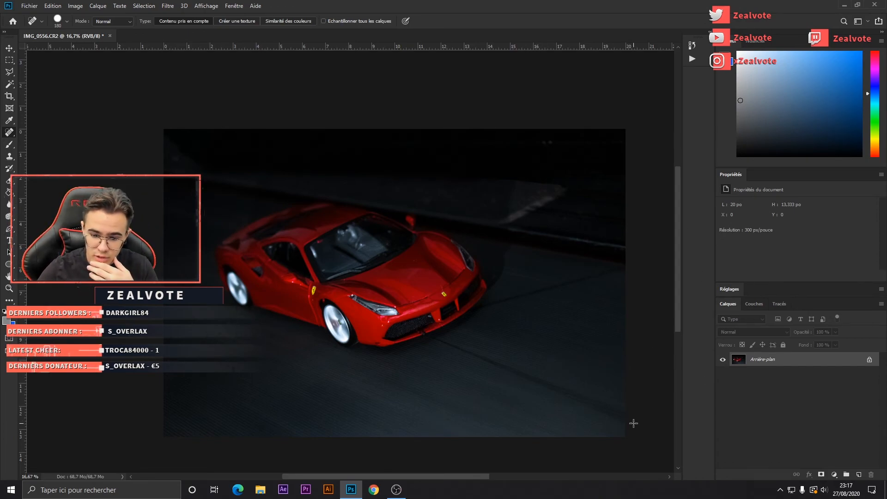
{"action": "mouse_move", "coordinate": [630, 421]}
{"action": "left_mouse_down"}
{"action": "mouse_move", "coordinate": [436, 342]}
{"action": "mouse_move", "coordinate": [422, 346]}
{"action": "left_mouse_up"}
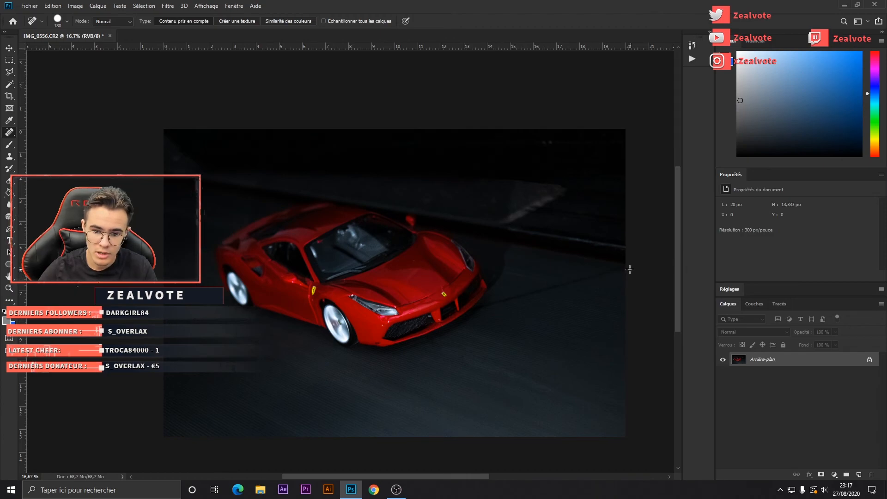
{"action": "scroll", "coordinate": [619, 272], "scroll_direction": "up", "scroll_amount": 1}
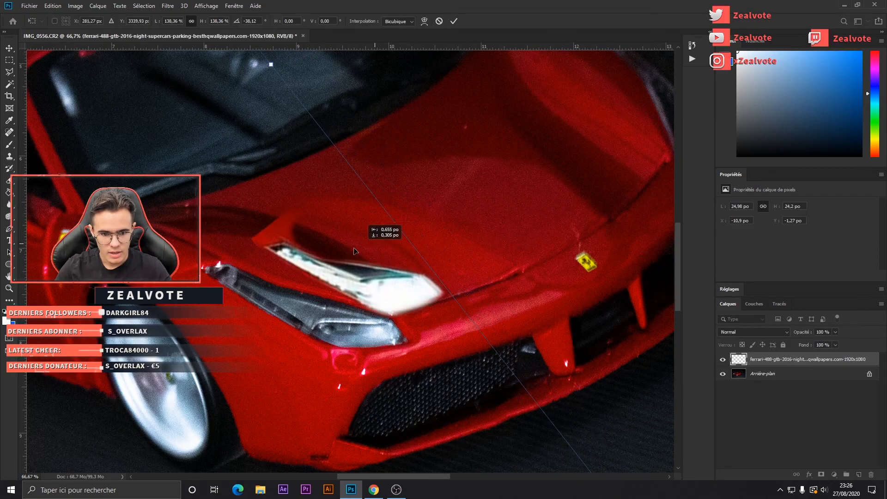
Scale the pasted headlight layer to about 143 % and adjust its position and rotation to match the car's near headlight.
{"action": "left_click_drag", "start_coordinate": [365, 231], "coordinate": [292, 178]}
{"action": "left_click_drag", "start_coordinate": [227, 96], "coordinate": [311, 98]}
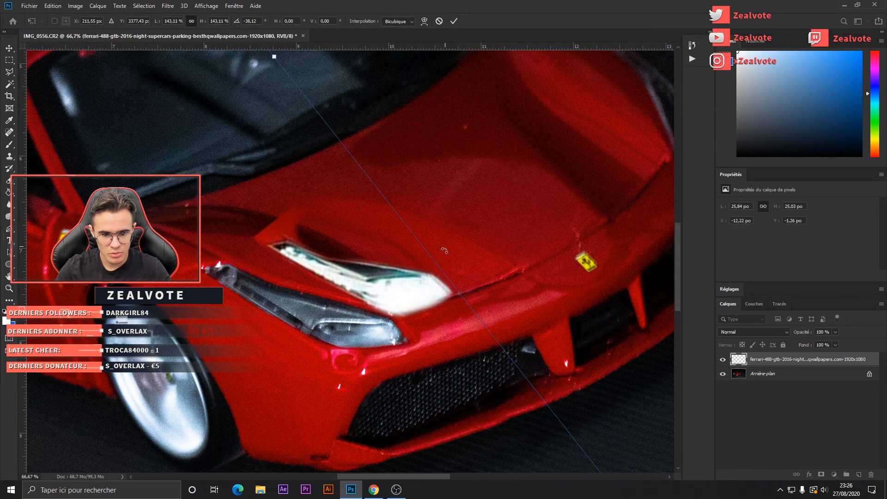
{"action": "left_click_drag", "start_coordinate": [445, 244], "coordinate": [458, 268]}
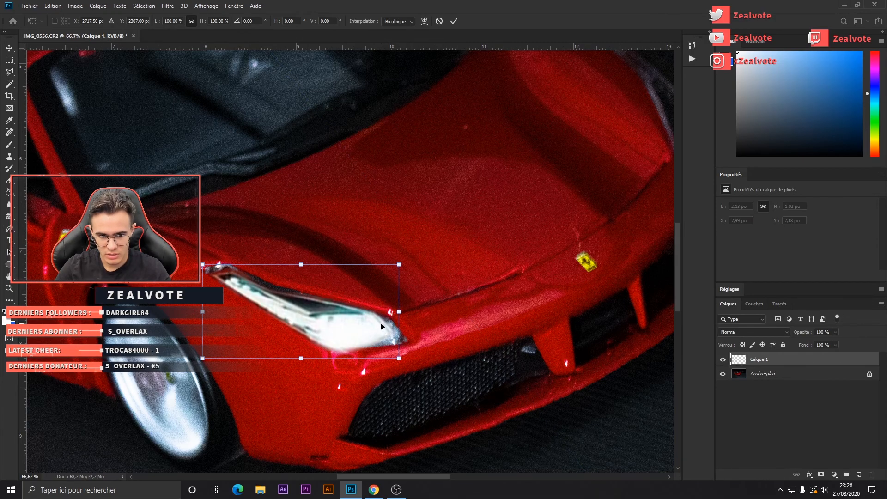
Warp the Calque 1 headlight so that its lower and outer edges fill the car's near headlight.
{"action": "right_click", "coordinate": [387, 324]}
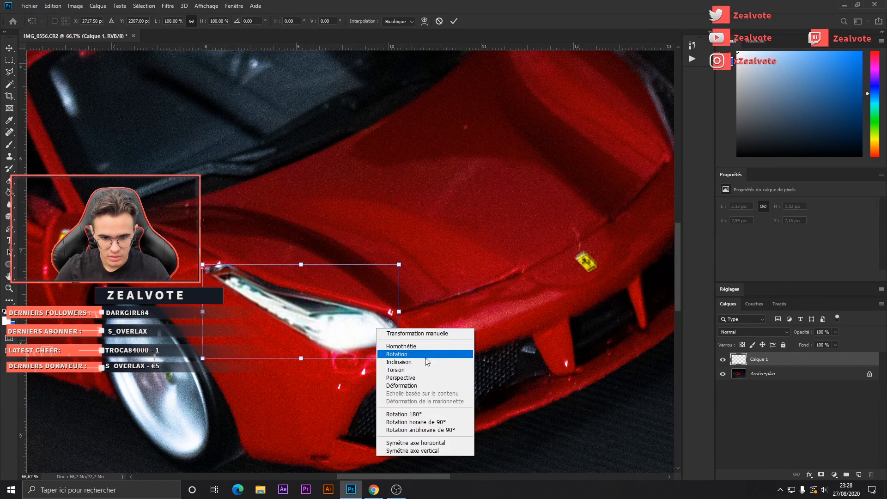
{"action": "left_click", "coordinate": [426, 376]}
{"action": "left_click_drag", "start_coordinate": [400, 357], "coordinate": [405, 342]}
{"action": "left_click_drag", "start_coordinate": [338, 350], "coordinate": [337, 347]}
{"action": "left_click_drag", "start_coordinate": [298, 300], "coordinate": [268, 273]}
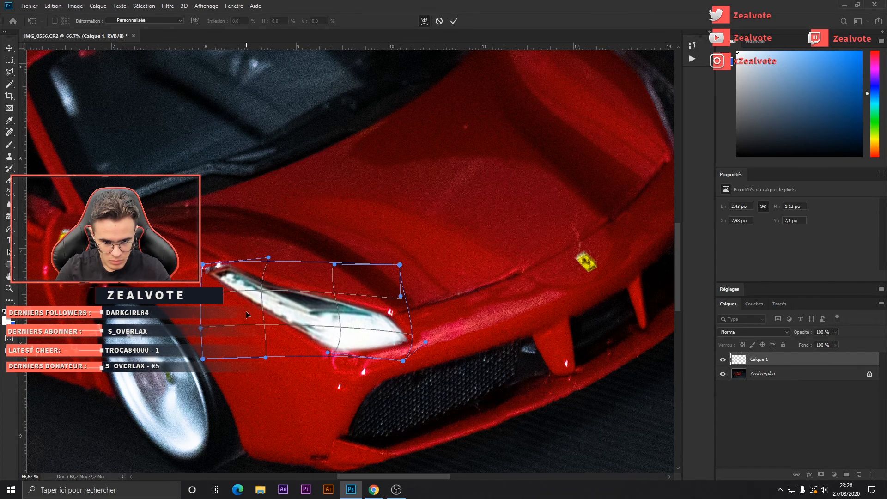
{"action": "key", "text": "l"}
Warp the Calque 1 headlight again, pulling its narrow tip outward to the end of the car's headlight, and apply it.
{"action": "key", "text": "ctrl+t"}
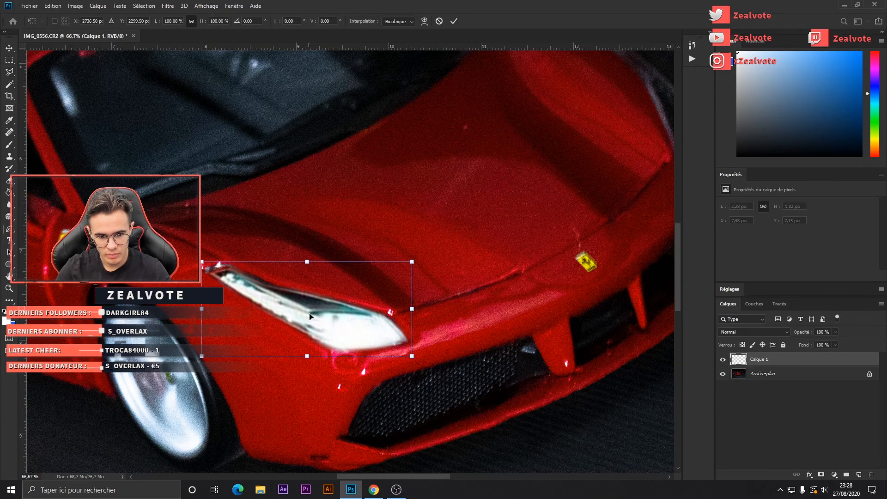
{"action": "right_click", "coordinate": [311, 313]}
{"action": "left_click", "coordinate": [331, 312]}
{"action": "right_click", "coordinate": [330, 312]}
{"action": "left_click", "coordinate": [368, 370]}
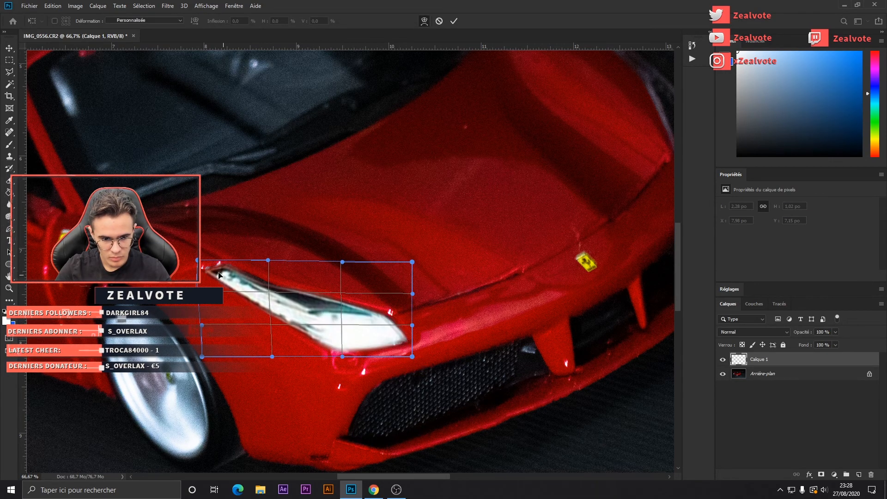
{"action": "left_click_drag", "start_coordinate": [226, 275], "coordinate": [218, 272]}
{"action": "key", "text": "Return"}
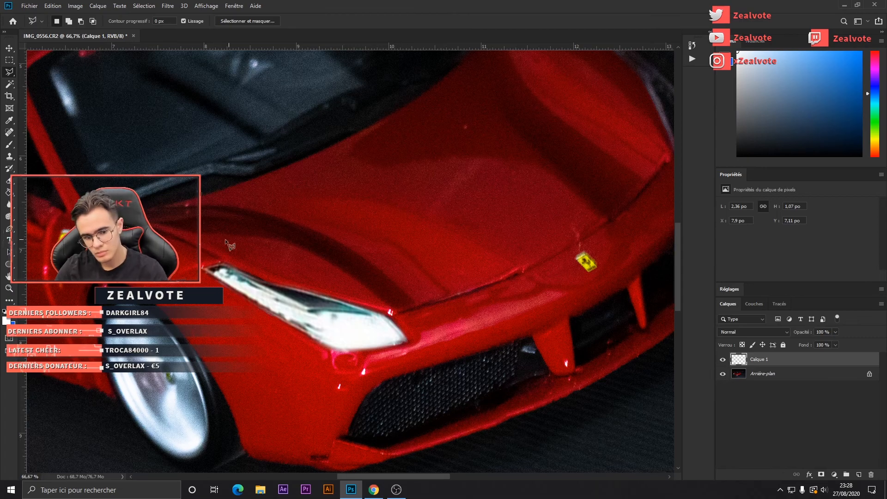
{"action": "scroll", "coordinate": [406, 477], "scroll_direction": "up", "scroll_amount": 3}
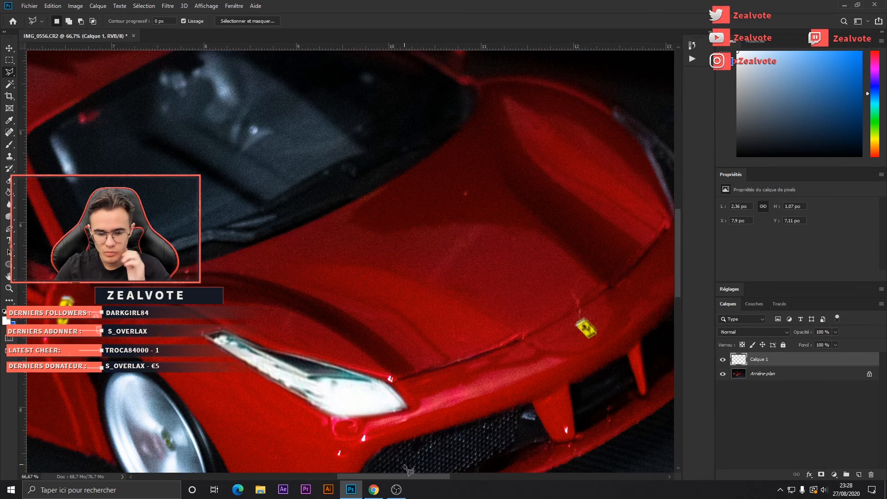
{"action": "left_click_drag", "start_coordinate": [406, 477], "coordinate": [417, 478]}
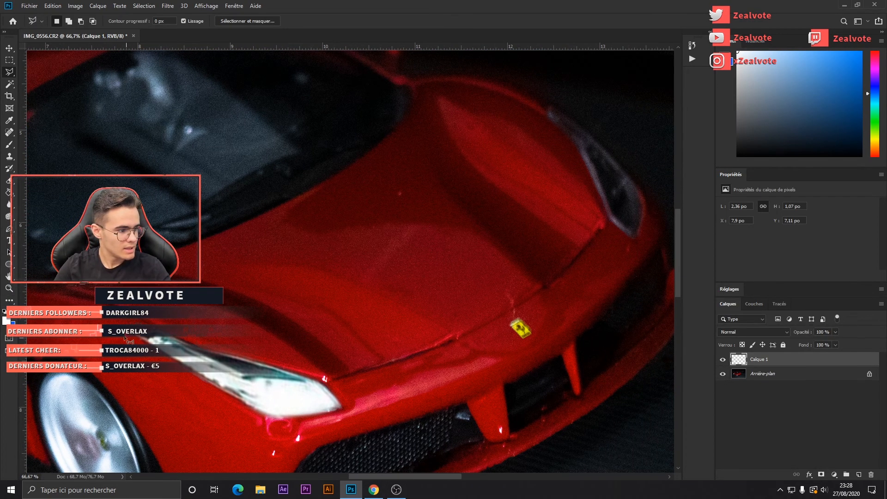
Switch to the browser and view the reference night photo of the red Ferrari with lit headlights.
{"action": "left_click", "coordinate": [10, 60]}
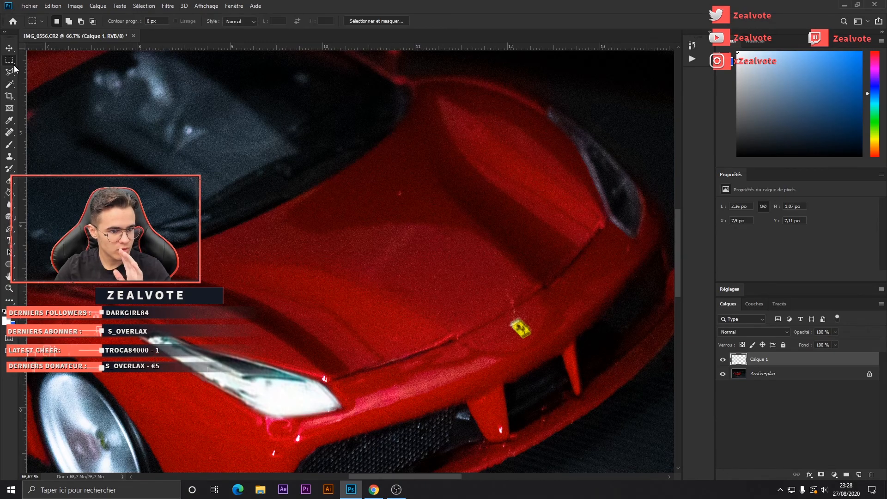
{"action": "left_click", "coordinate": [373, 489]}
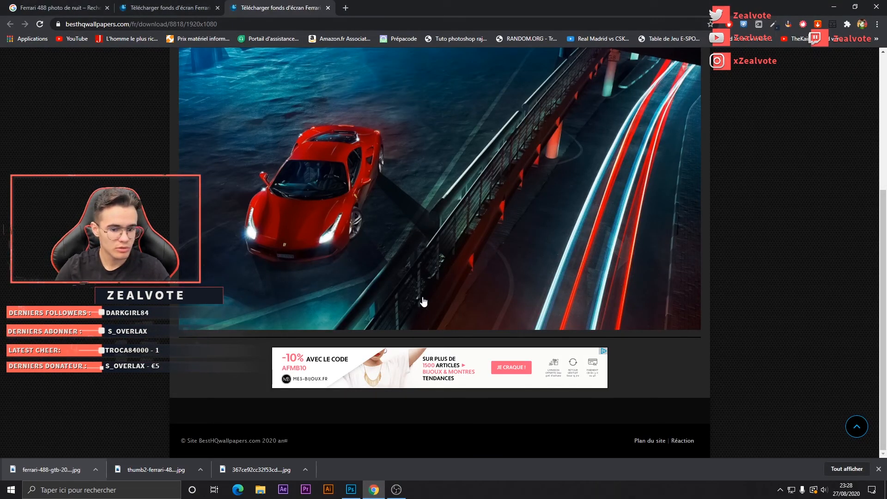
{"action": "left_click", "coordinate": [349, 3]}
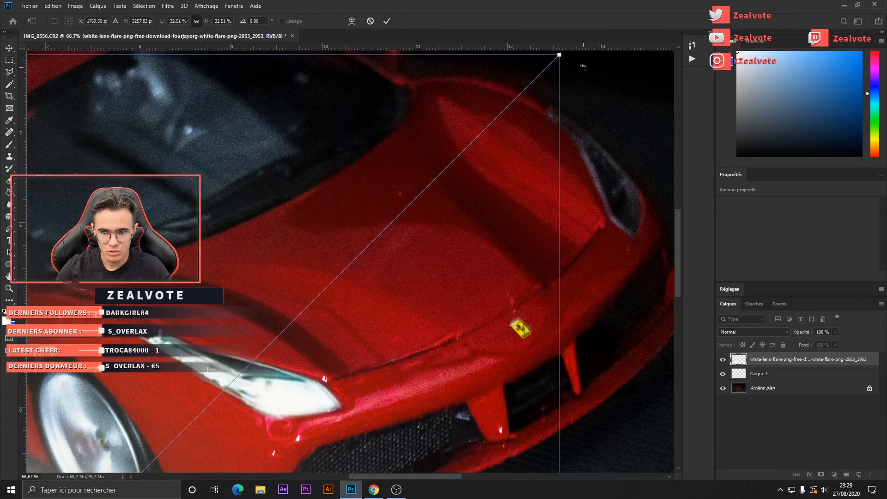
Scale the placed white lens flare down to about 1.75 × 1.76 po over the near headlight and apply it.
{"action": "left_click_drag", "start_coordinate": [559, 54], "coordinate": [305, 314]}
{"action": "left_click_drag", "start_coordinate": [246, 407], "coordinate": [408, 209]}
{"action": "left_click_drag", "start_coordinate": [513, 179], "coordinate": [226, 466]}
{"action": "scroll", "coordinate": [289, 365], "scroll_direction": "down", "scroll_amount": 2}
{"action": "left_click_drag", "start_coordinate": [183, 448], "coordinate": [300, 321]}
{"action": "left_click_drag", "start_coordinate": [224, 412], "coordinate": [173, 463]}
{"action": "left_click_drag", "start_coordinate": [301, 370], "coordinate": [322, 346]}
{"action": "key", "text": "Return"}
Set the white lens flare's blend mode to Incrustation and enlarge it to about 2.77 × 2.78 po over the near headlight.
{"action": "left_click", "coordinate": [763, 331]}
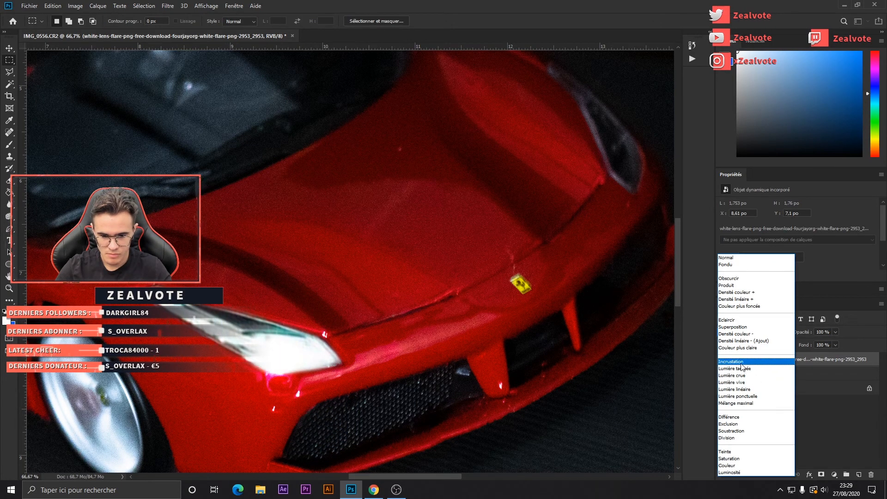
{"action": "left_click", "coordinate": [739, 363]}
{"action": "key", "text": "ctrl+t"}
{"action": "left_click_drag", "start_coordinate": [191, 446], "coordinate": [199, 435]}
{"action": "left_click_drag", "start_coordinate": [357, 280], "coordinate": [451, 189]}
{"action": "left_click_drag", "start_coordinate": [399, 286], "coordinate": [354, 329]}
{"action": "key", "text": "Return"}
Set the white lens flare's blend mode to Densité linéaire - (Ajout) and warp it to about 2.67 × 2.71 po around the headlight.
{"action": "left_click", "coordinate": [758, 332]}
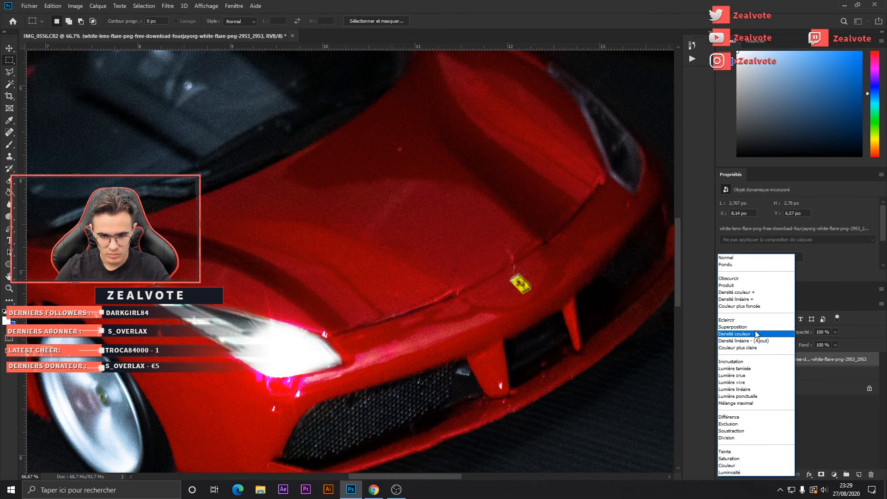
{"action": "left_click", "coordinate": [756, 342]}
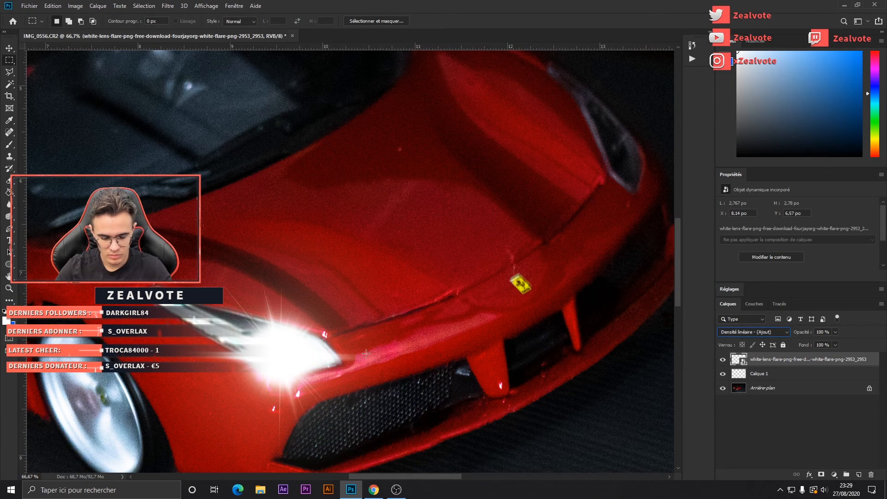
{"action": "key", "text": "ctrl+t"}
{"action": "scroll", "coordinate": [366, 353], "scroll_direction": "down", "scroll_amount": 2}
{"action": "right_click", "coordinate": [353, 313]}
{"action": "left_click", "coordinate": [369, 380]}
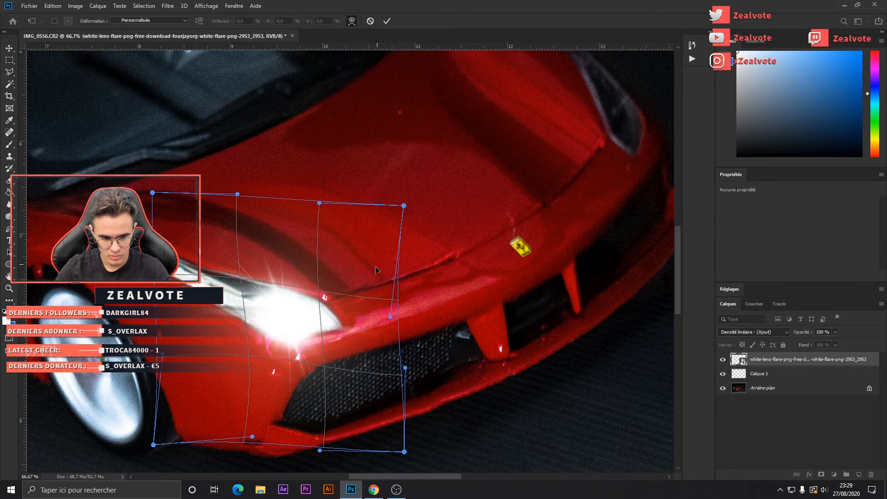
{"action": "left_click_drag", "start_coordinate": [376, 270], "coordinate": [314, 245]}
{"action": "left_click_drag", "start_coordinate": [336, 339], "coordinate": [297, 343]}
{"action": "key", "text": "Return"}
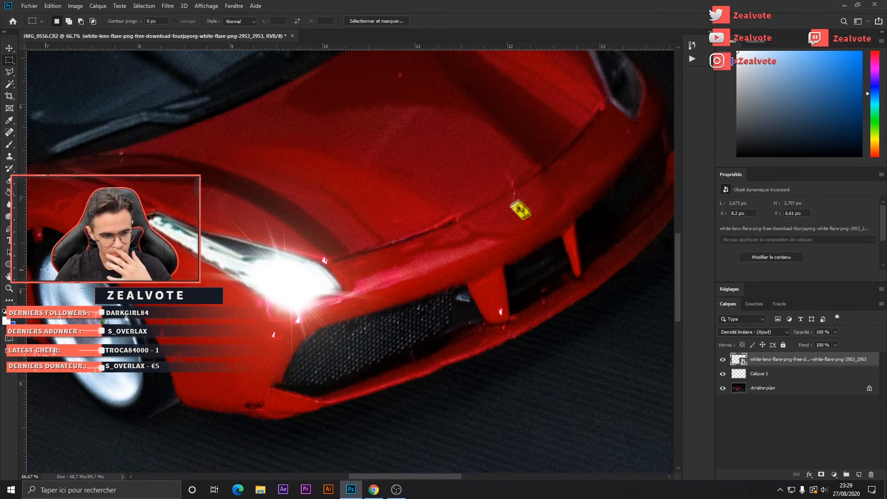
Check the whole car and nudge the white lens flare slightly on the near headlight's bright end.
{"action": "left_click", "coordinate": [9, 288]}
{"action": "left_click", "coordinate": [69, 21]}
{"action": "left_click", "coordinate": [169, 160]}
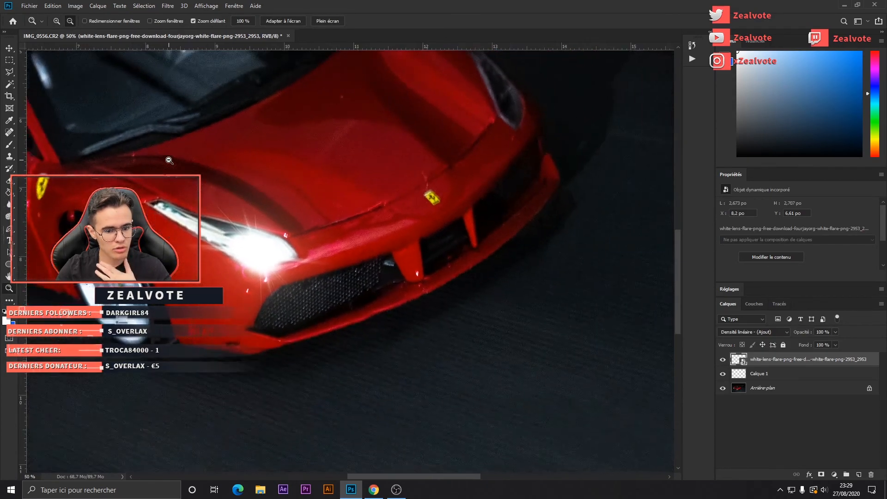
{"action": "left_click", "coordinate": [182, 253]}
{"action": "left_click", "coordinate": [182, 252]}
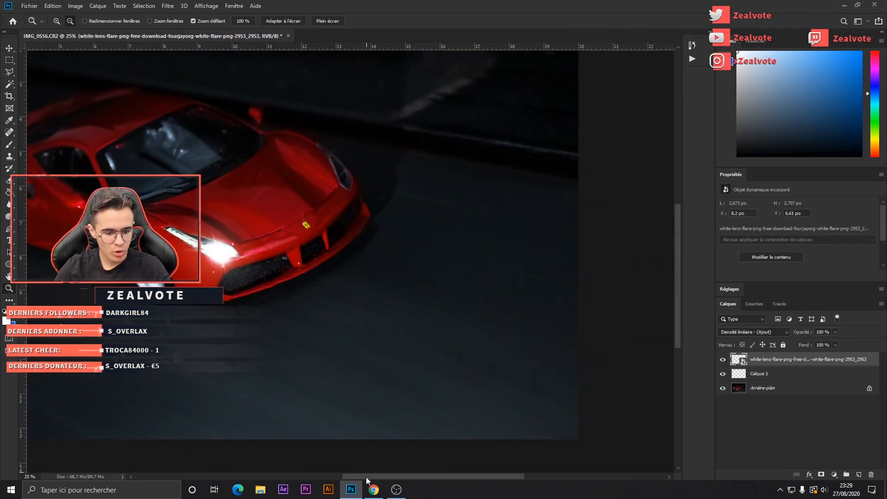
{"action": "left_click_drag", "start_coordinate": [366, 477], "coordinate": [322, 475]}
{"action": "scroll", "coordinate": [397, 356], "scroll_direction": "up", "scroll_amount": 2}
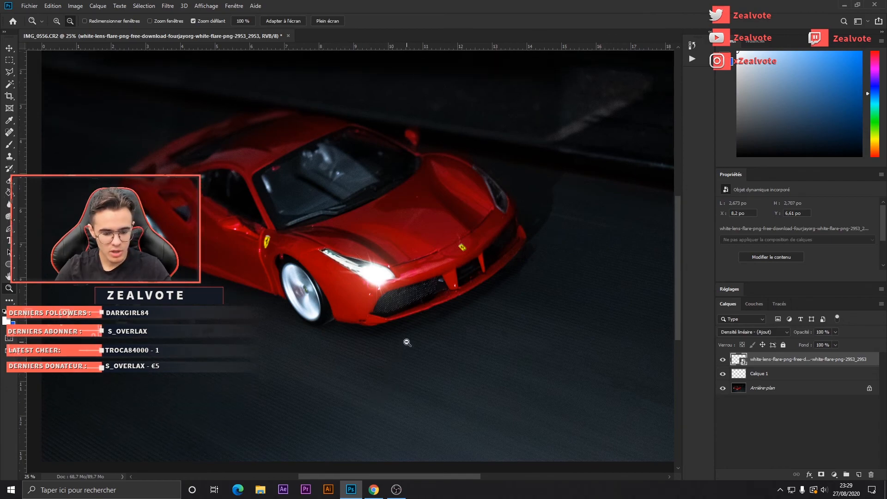
{"action": "key", "text": "ctrl+t"}
{"action": "left_click_drag", "start_coordinate": [390, 272], "coordinate": [391, 275]}
{"action": "key", "text": "Return"}
{"action": "key", "text": "z"}
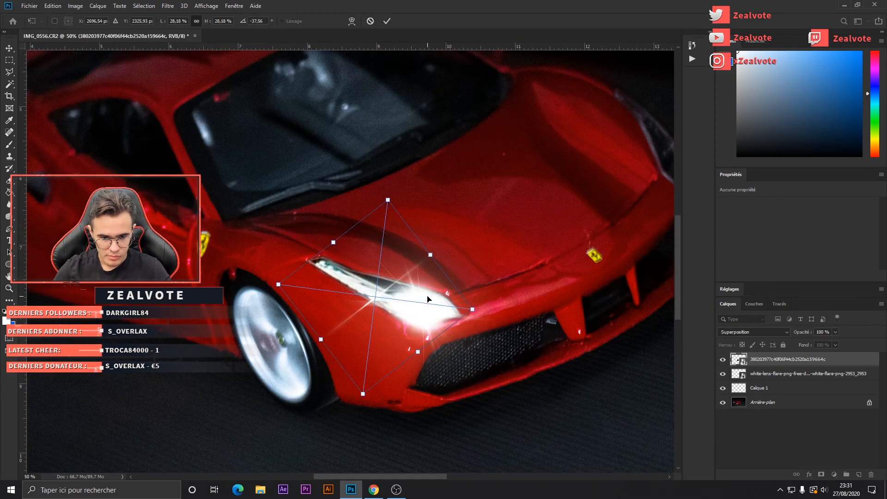
Fine-tune the position of the second, star-shaped flare along the near headlight and apply its transformation.
{"action": "left_click_drag", "start_coordinate": [425, 298], "coordinate": [426, 299]}
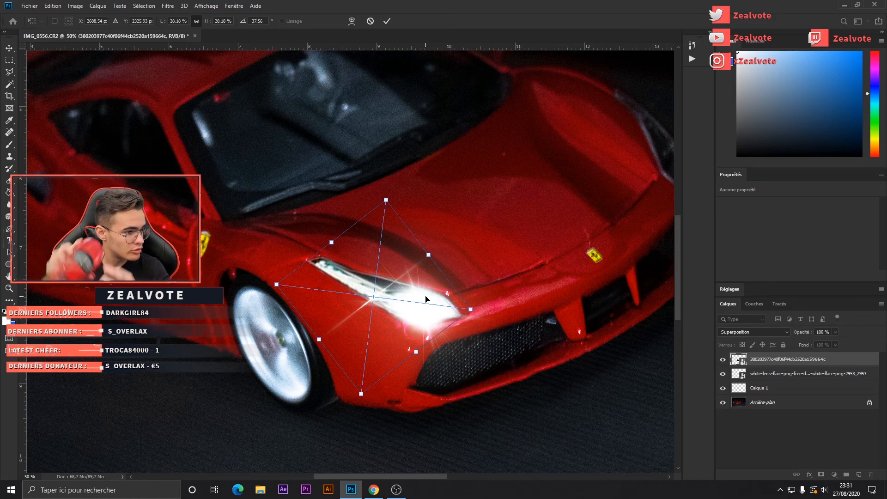
{"action": "left_click_drag", "start_coordinate": [428, 295], "coordinate": [427, 295]}
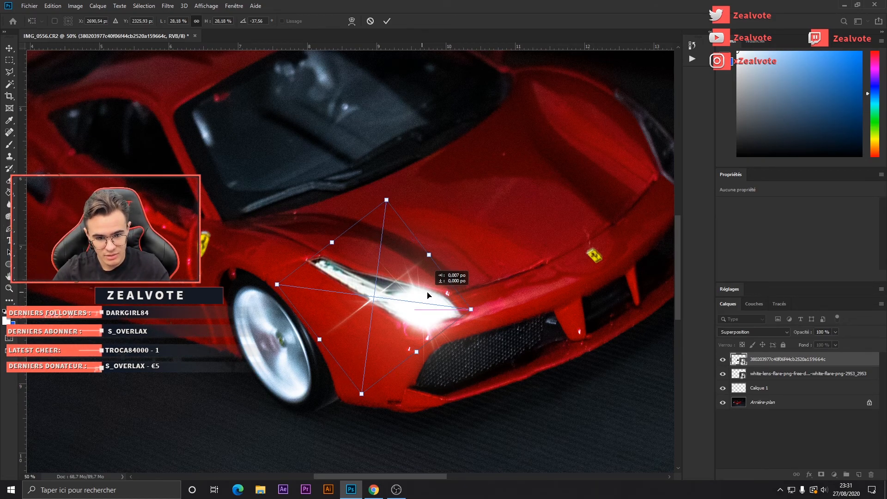
{"action": "key", "text": "Return"}
{"action": "key", "text": "e"}
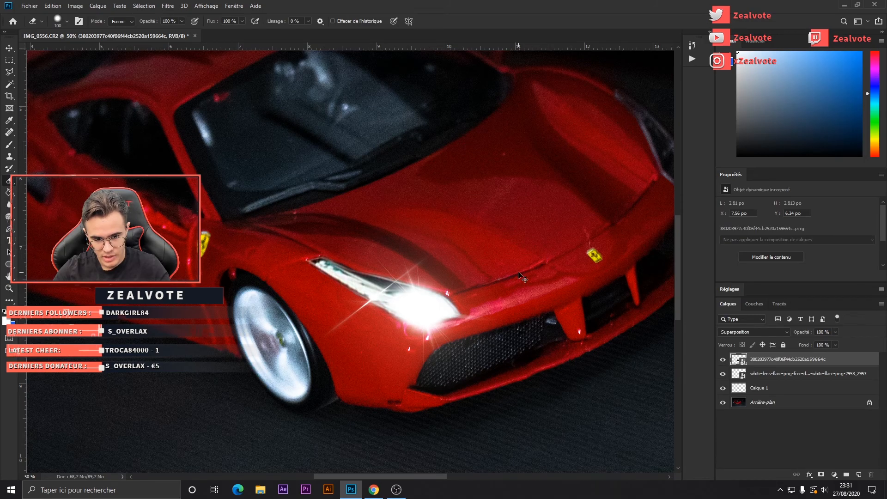
Try lowering the star-shaped flare layer's opacity to 53 %.
{"action": "key", "text": "ctrl+v"}
{"action": "key", "text": "ctrl+z"}
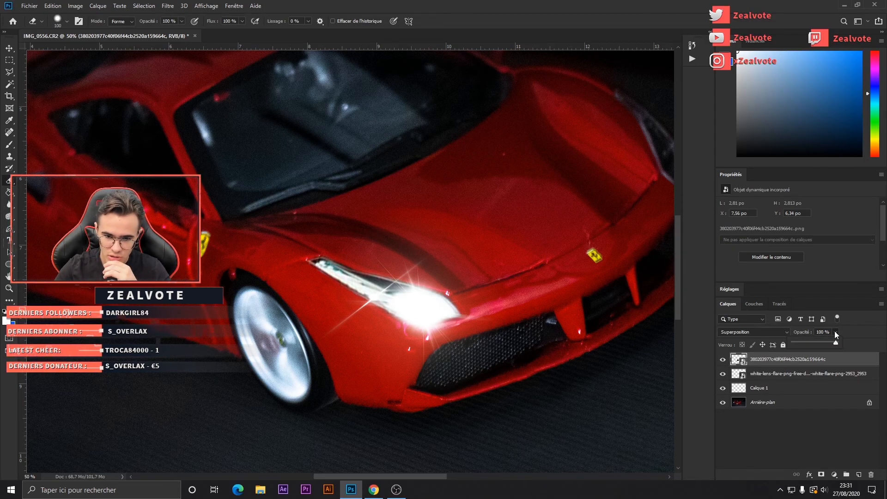
{"action": "left_click_drag", "start_coordinate": [816, 342], "coordinate": [814, 342]}
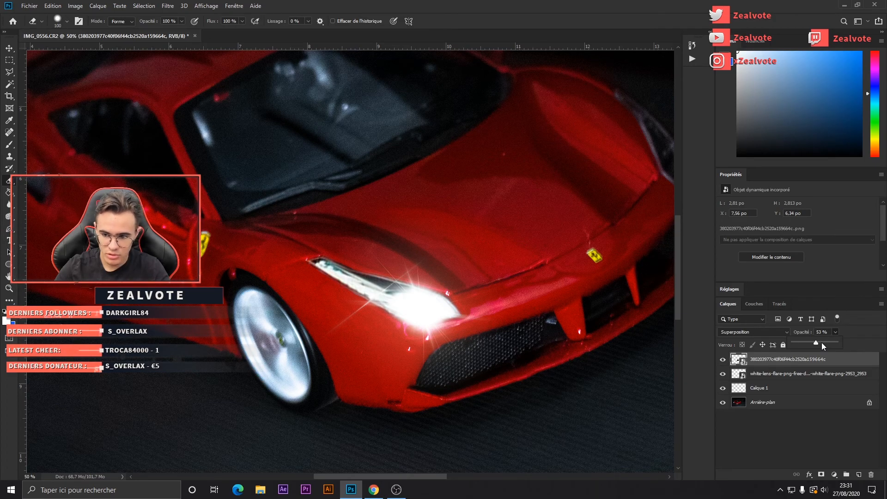
{"action": "key", "text": "Escape"}
Set the star-shaped flare's blend mode to Densité couleur - and rotate it to about 27.3°.
{"action": "left_click", "coordinate": [743, 332]}
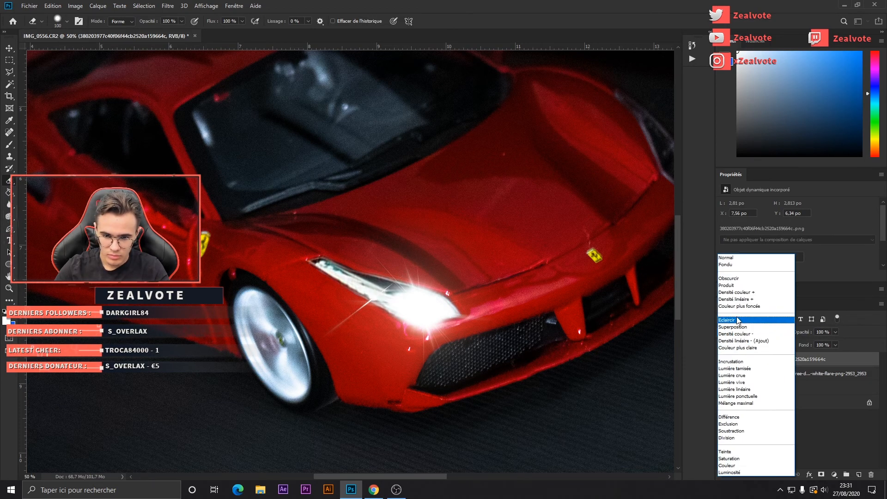
{"action": "left_click", "coordinate": [743, 334]}
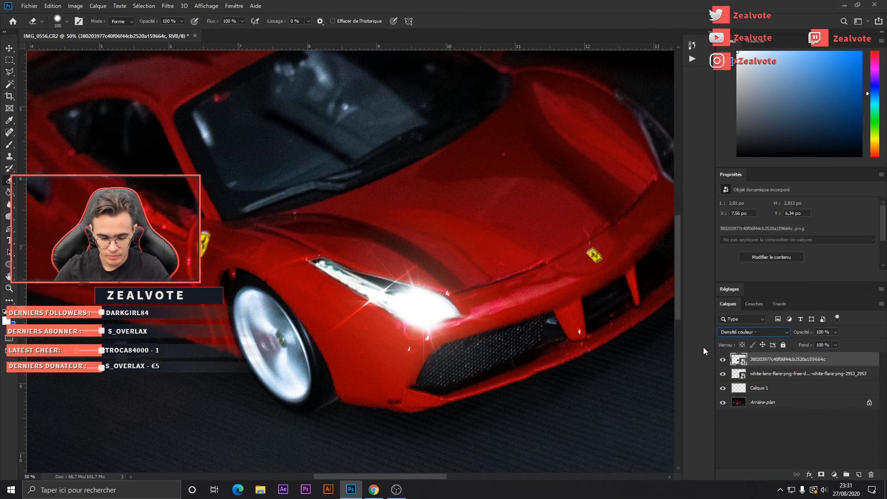
{"action": "key", "text": "ctrl+t"}
{"action": "mouse_move", "coordinate": [482, 310]}
{"action": "left_mouse_down"}
{"action": "mouse_move", "coordinate": [454, 369]}
{"action": "mouse_move", "coordinate": [412, 405]}
{"action": "left_mouse_up"}
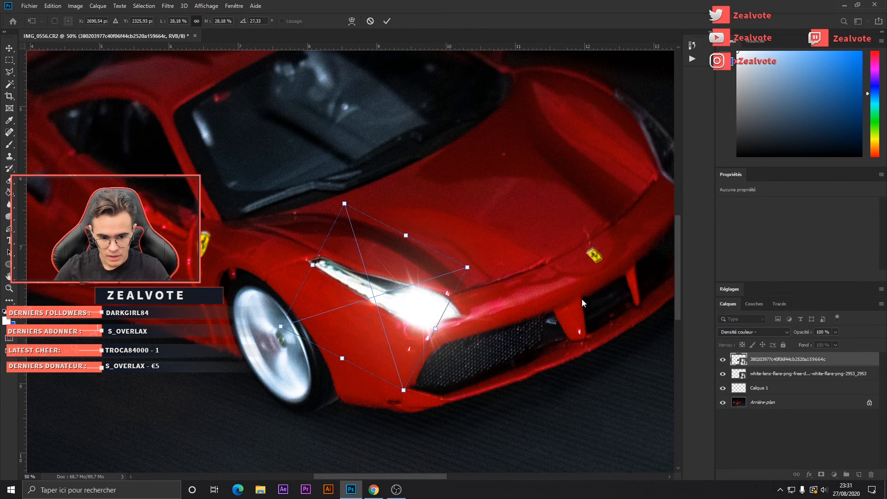
{"action": "key", "text": "Return"}
Set the star-shaped flare's blend mode to Superposition and duplicate it, shifting the copy toward the headlight's narrow tip.
{"action": "left_click", "coordinate": [735, 334]}
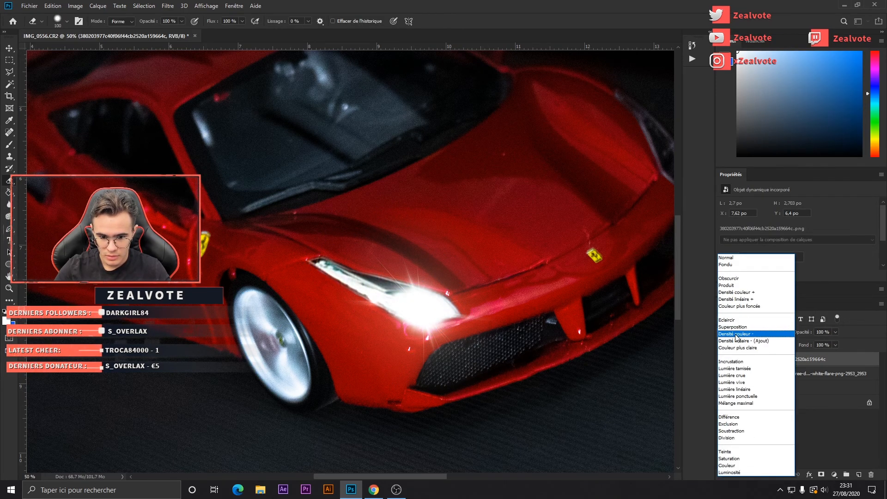
{"action": "left_click", "coordinate": [735, 328]}
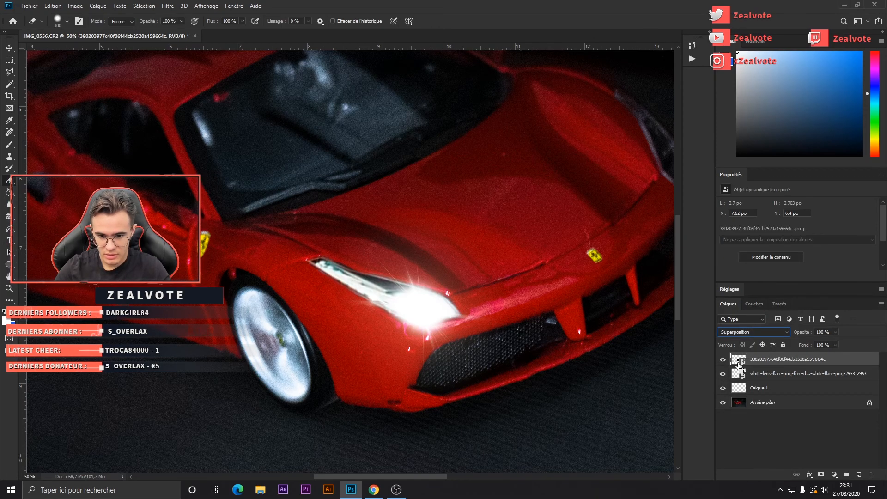
{"action": "key", "text": "ctrl+j"}
{"action": "key", "text": "ctrl+t"}
{"action": "left_click_drag", "start_coordinate": [409, 314], "coordinate": [377, 301]}
{"action": "key", "text": "Return"}
Duplicate the star-shaped flare three more times, spacing the copies along the near headlight up to its narrow tip.
{"action": "key", "text": "ctrl+j"}
{"action": "key", "text": "ctrl+t"}
{"action": "key", "text": "Return"}
{"action": "key", "text": "ctrl+j"}
{"action": "key", "text": "ctrl+t"}
{"action": "key", "text": "Return"}
{"action": "key", "text": "ctrl+j"}
{"action": "key", "text": "ctrl+t"}
{"action": "key", "text": "Return"}
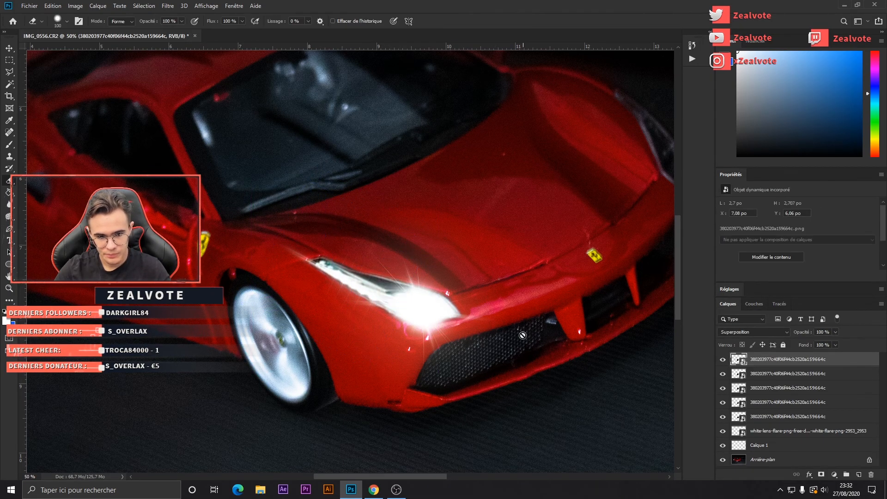
Create a layer group named Phare 1 above the flare layers.
{"action": "scroll", "coordinate": [522, 336], "scroll_direction": "up", "scroll_amount": 3}
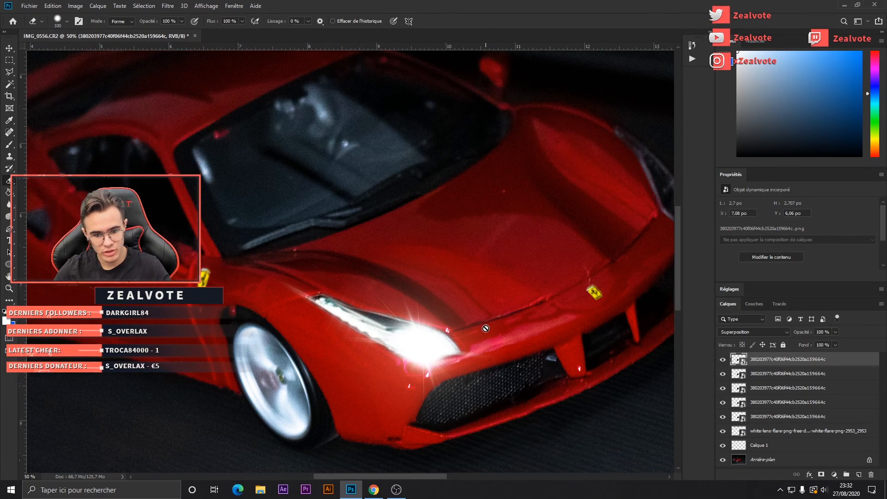
{"action": "left_click", "coordinate": [8, 289]}
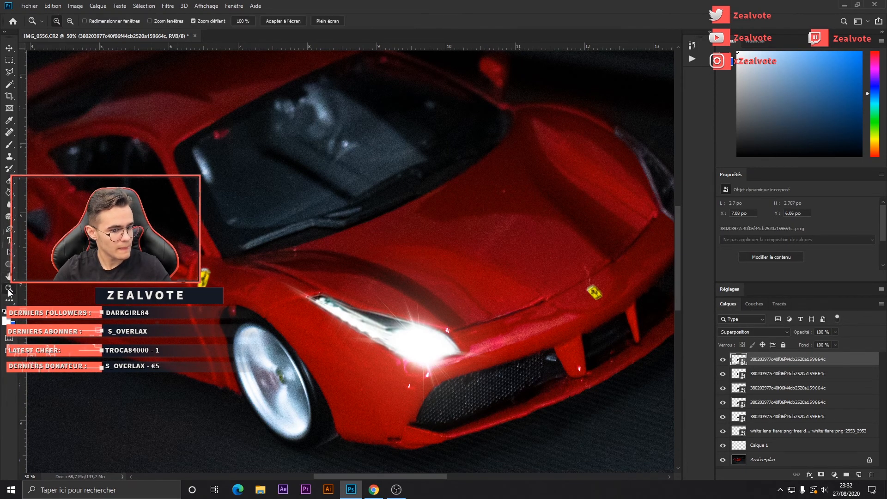
{"action": "left_click", "coordinate": [71, 21]}
{"action": "left_click", "coordinate": [326, 224]}
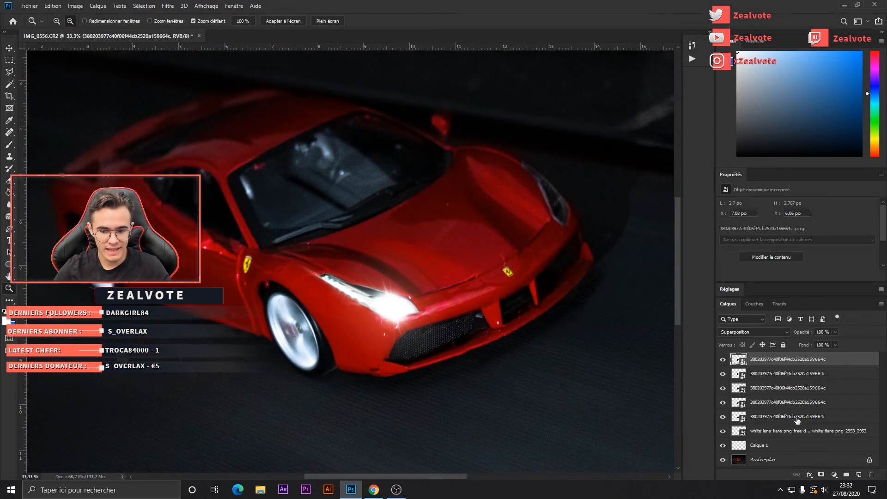
{"action": "left_click", "coordinate": [846, 474]}
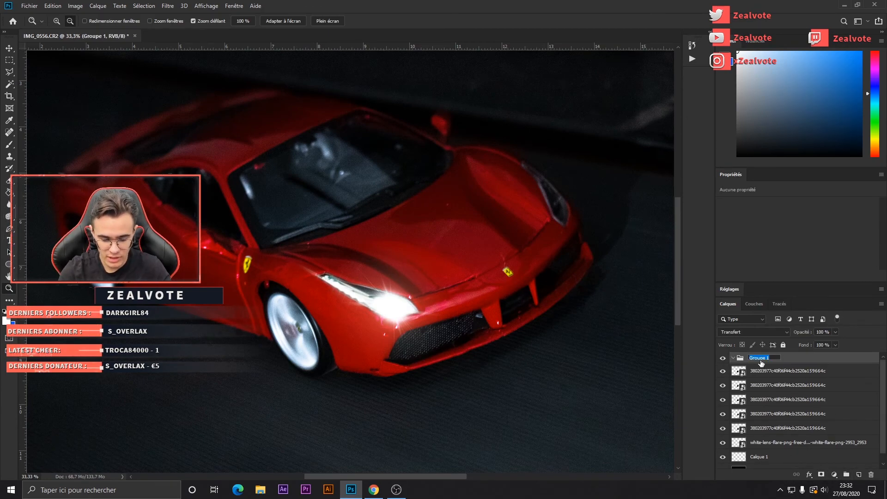
{"action": "type", "text": "Phare 1"}
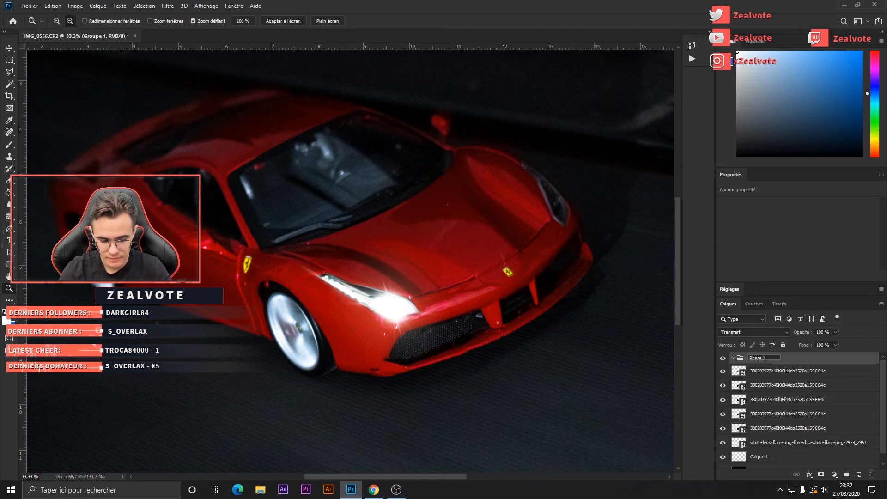
Move the five star-shaped flares, the white lens flare and Calque 1 into the Phare 1 group, and collapse it.
{"action": "left_click", "coordinate": [789, 371]}
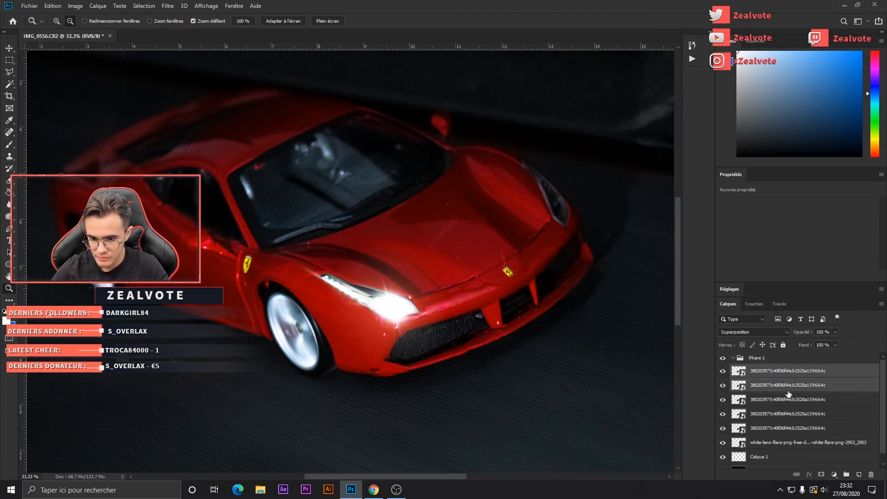
{"action": "left_click", "coordinate": [790, 414], "text": "shift"}
{"action": "left_click", "coordinate": [790, 442], "text": "ctrl"}
{"action": "left_click", "coordinate": [787, 429], "text": "ctrl"}
{"action": "left_click", "coordinate": [784, 457], "text": "ctrl"}
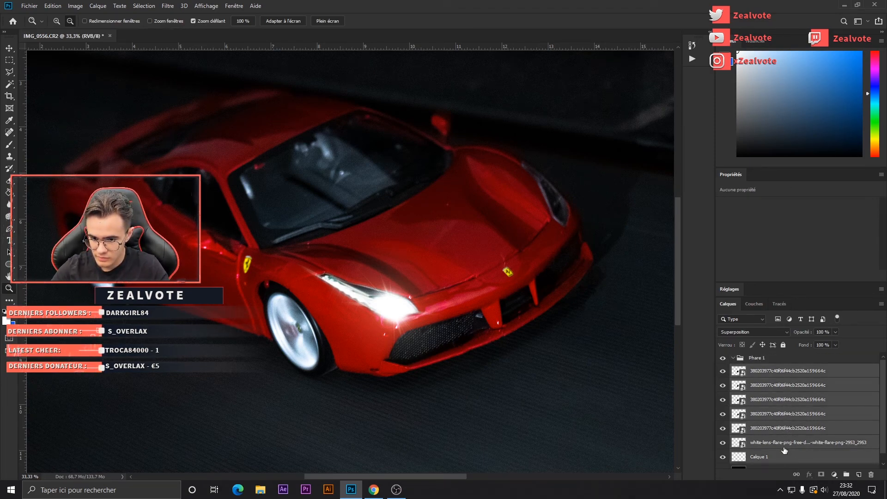
{"action": "scroll", "coordinate": [784, 442], "scroll_direction": "down", "scroll_amount": 1}
{"action": "left_click_drag", "start_coordinate": [784, 440], "coordinate": [749, 360]}
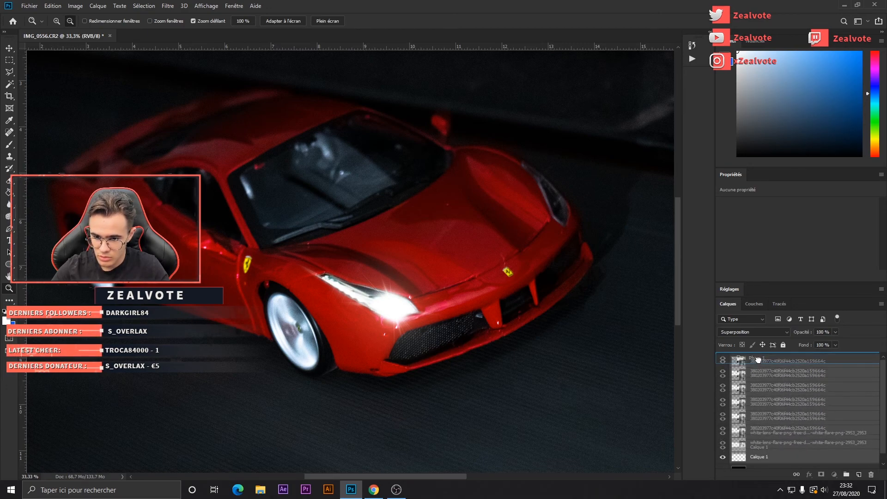
{"action": "left_click", "coordinate": [733, 358]}
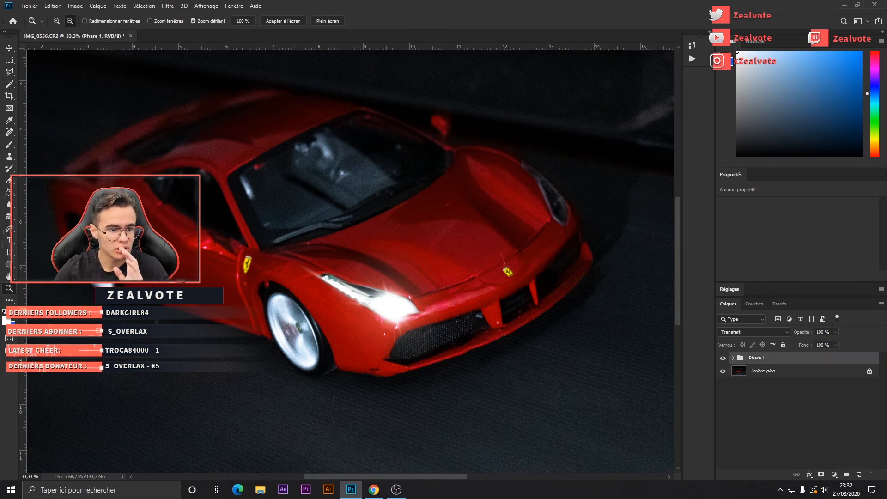
Save the document as IMG_0556.psd.
{"action": "left_click", "coordinate": [29, 6]}
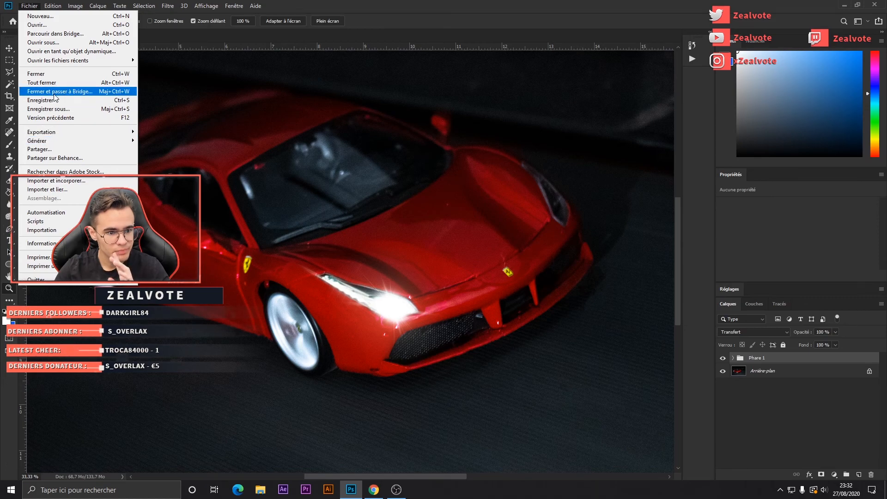
{"action": "left_click", "coordinate": [56, 109]}
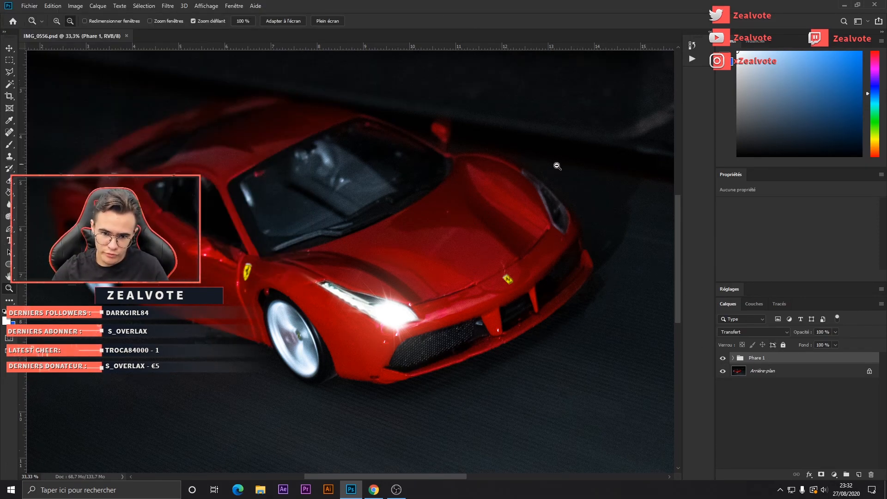
Expand the Phare 1 group and select its Calque 1 headlight layer.
{"action": "left_click", "coordinate": [734, 356]}
{"action": "scroll", "coordinate": [768, 412], "scroll_direction": "down", "scroll_amount": 1}
{"action": "left_click", "coordinate": [767, 447]}
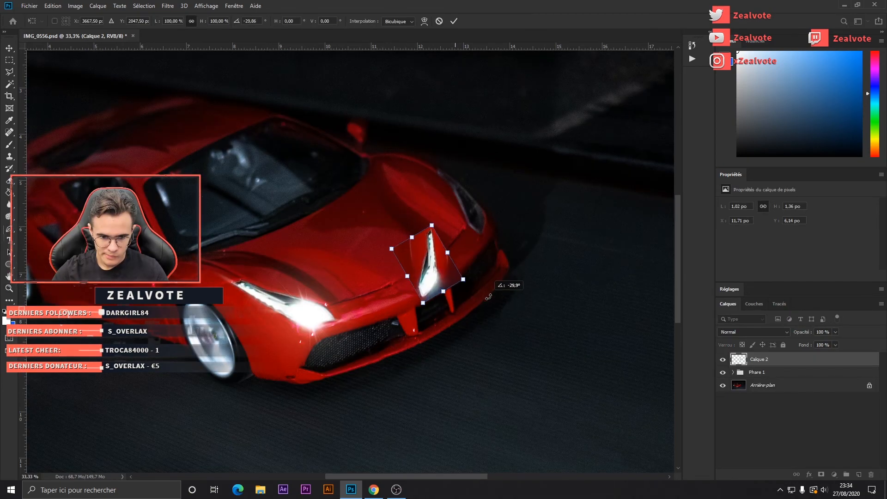
Move the rotated headlight copy on Calque 2 next to the car's second, unlit headlight and apply the transformation.
{"action": "right_click", "coordinate": [442, 274]}
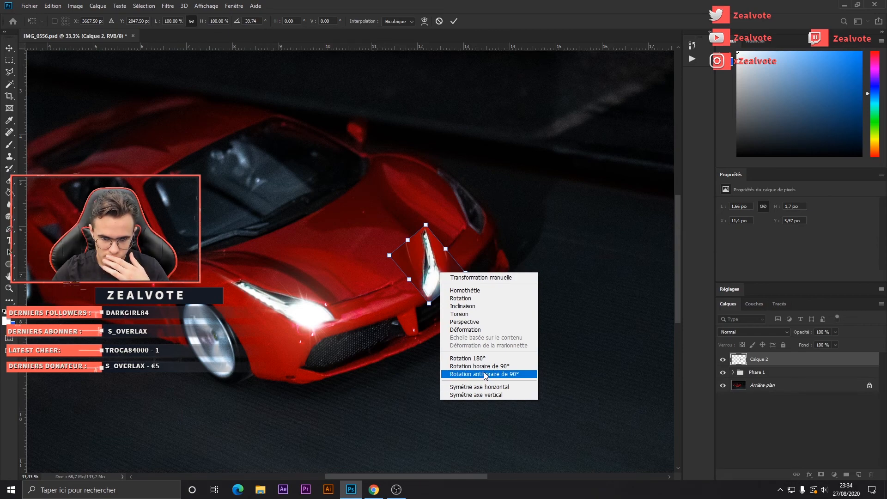
{"action": "key", "text": "Escape"}
{"action": "left_click_drag", "start_coordinate": [453, 261], "coordinate": [514, 265]}
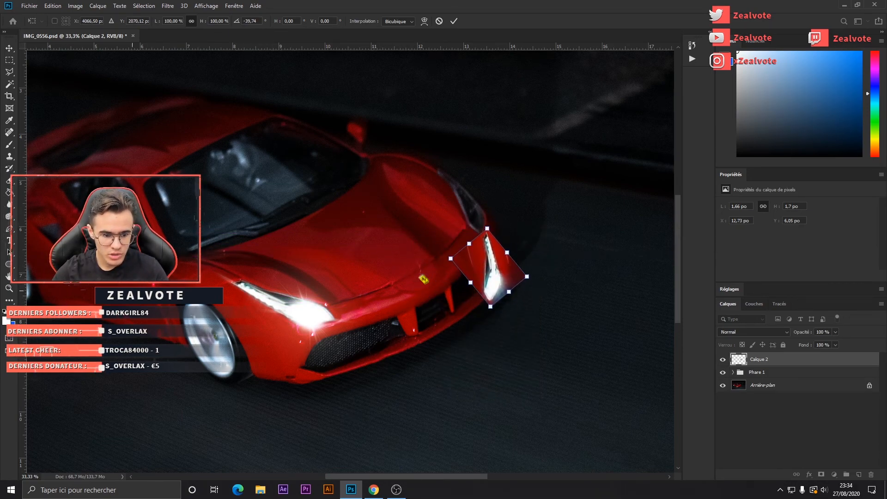
{"action": "left_click", "coordinate": [10, 289]}
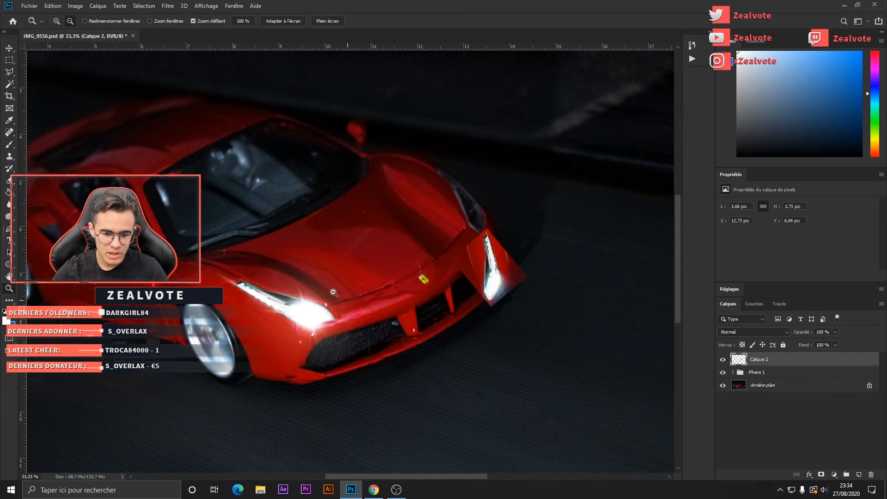
{"action": "left_click", "coordinate": [503, 218]}
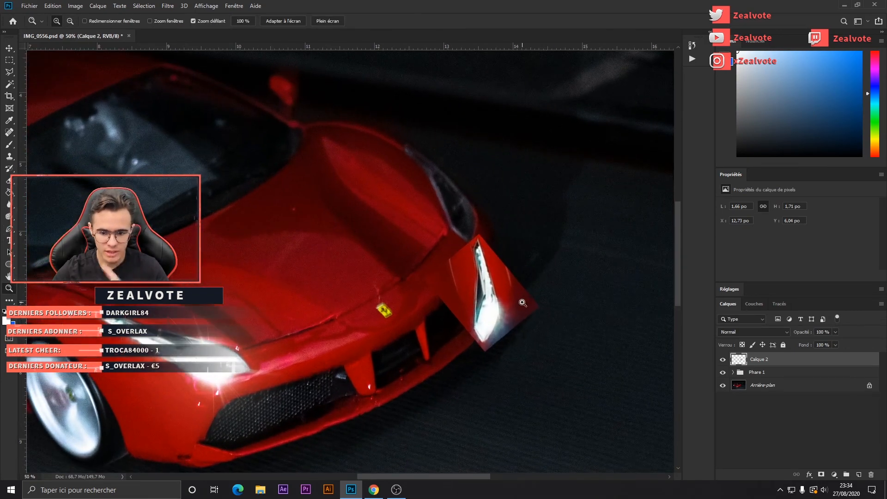
Erase the surplus bodywork around the headlight copy and place it over the car's unlit headlight.
{"action": "left_click", "coordinate": [9, 180]}
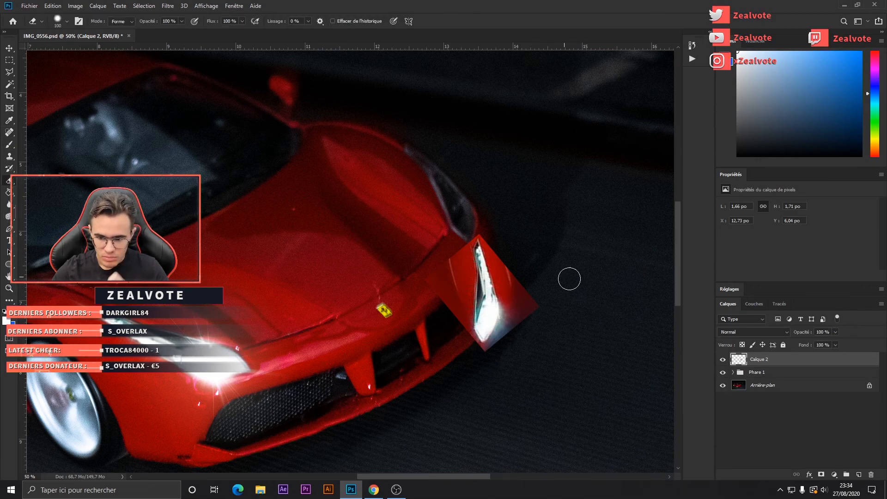
{"action": "mouse_move", "coordinate": [462, 231]}
{"action": "left_mouse_down"}
{"action": "mouse_move", "coordinate": [455, 247]}
{"action": "mouse_move", "coordinate": [455, 267]}
{"action": "mouse_move", "coordinate": [463, 252]}
{"action": "mouse_move", "coordinate": [458, 312]}
{"action": "mouse_move", "coordinate": [465, 299]}
{"action": "mouse_move", "coordinate": [469, 345]}
{"action": "mouse_move", "coordinate": [506, 339]}
{"action": "mouse_move", "coordinate": [513, 321]}
{"action": "mouse_move", "coordinate": [511, 286]}
{"action": "mouse_move", "coordinate": [512, 303]}
{"action": "mouse_move", "coordinate": [483, 224]}
{"action": "left_mouse_up"}
{"action": "key", "text": "ctrl+t"}
{"action": "left_click_drag", "start_coordinate": [485, 268], "coordinate": [463, 225]}
Lower the opacity of Calque 2 to 70 % and warp the headlight copy to the shape of the unlit headlight.
{"action": "right_click", "coordinate": [481, 207]}
{"action": "left_click", "coordinate": [503, 270]}
{"action": "left_click", "coordinate": [836, 332]}
{"action": "left_click_drag", "start_coordinate": [835, 341], "coordinate": [820, 341]}
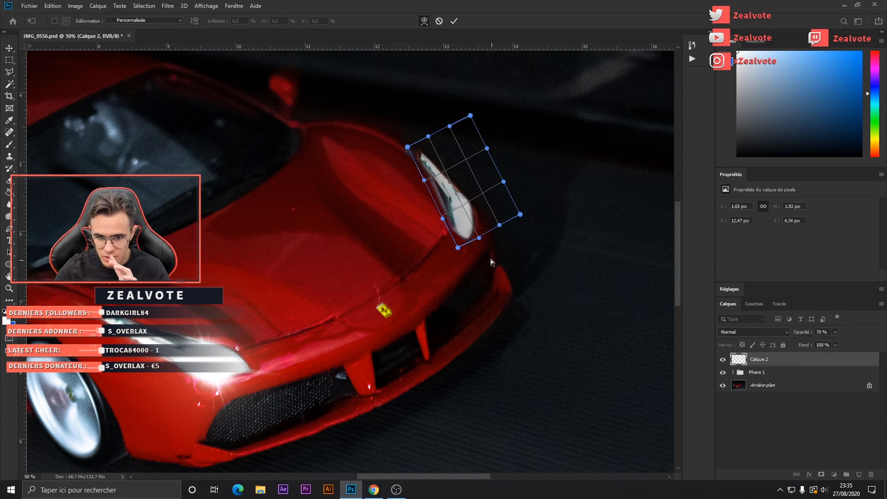
{"action": "left_click_drag", "start_coordinate": [443, 180], "coordinate": [445, 199]}
{"action": "key", "text": "Return"}
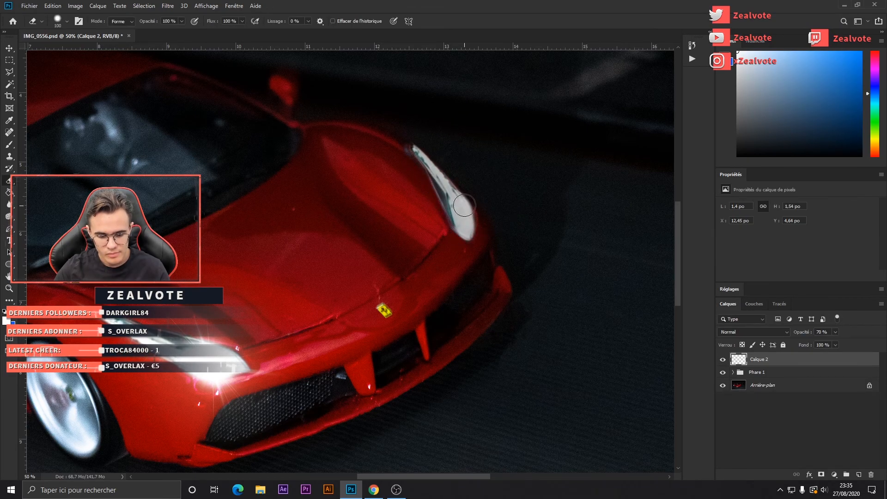
Warp the headlight copy again so its narrow upper tip lines up with the end of the original headlight.
{"action": "key", "text": "ctrl+t"}
{"action": "right_click", "coordinate": [450, 197]}
{"action": "left_click", "coordinate": [475, 254]}
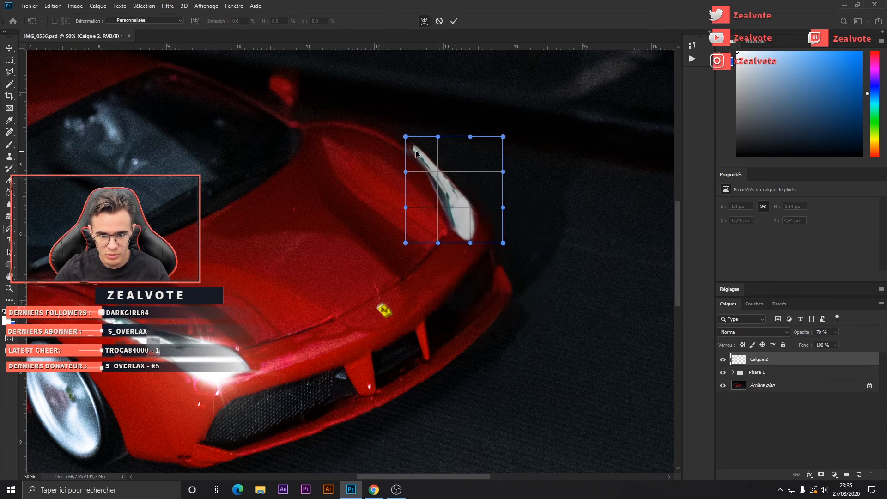
{"action": "left_click_drag", "start_coordinate": [413, 150], "coordinate": [411, 153]}
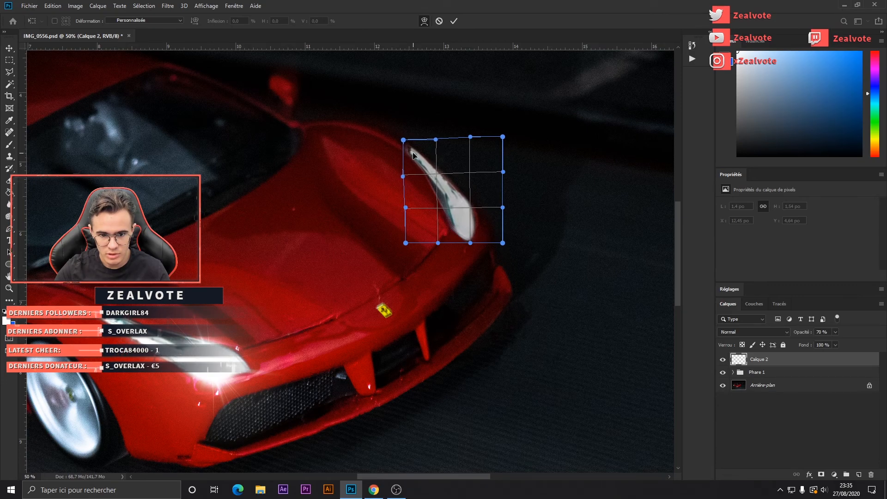
{"action": "key", "text": "Return"}
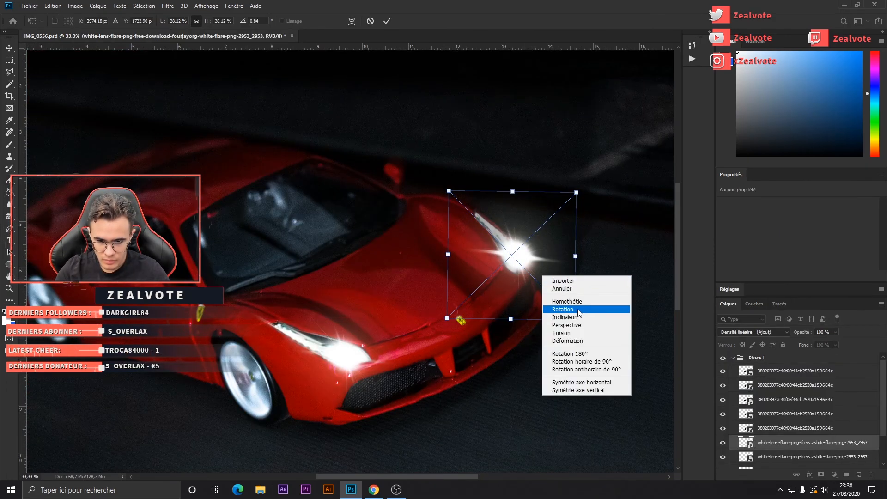
Rotate the white lens flare copy about 30° and stretch it along the second headlight.
{"action": "left_click_drag", "start_coordinate": [531, 266], "coordinate": [554, 337]}
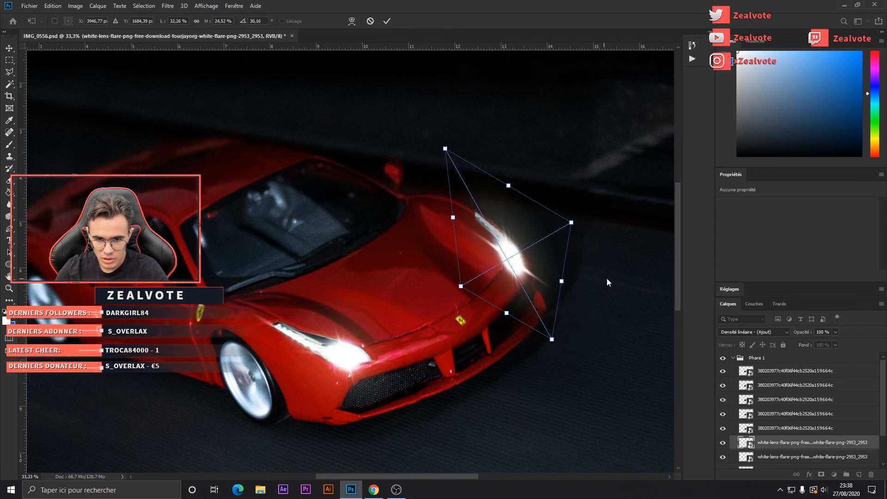
{"action": "key", "text": "Return"}
Try to place a rotated copy of the lowest star-shaped flare on the second headlight.
{"action": "left_click", "coordinate": [814, 428]}
{"action": "left_click", "coordinate": [816, 400], "text": "shift"}
{"action": "left_click", "coordinate": [809, 427]}
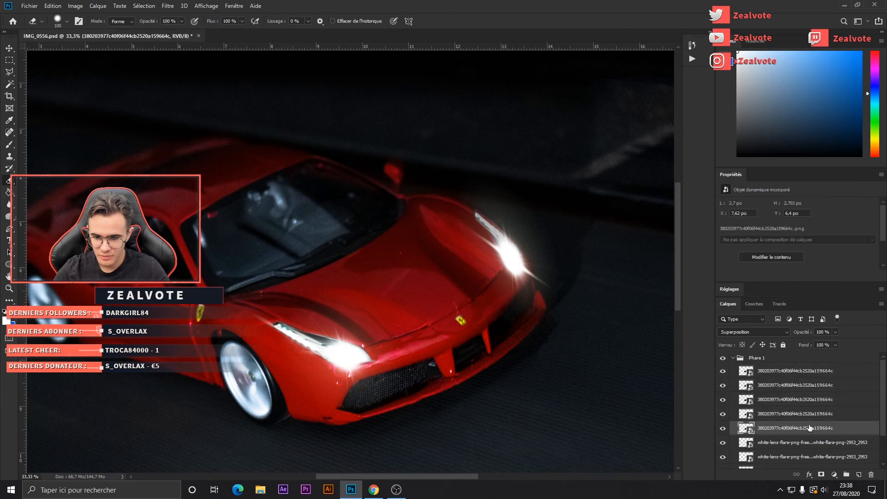
{"action": "key", "text": "ctrl+c"}
{"action": "key", "text": "ctrl+v"}
{"action": "key", "text": "ctrl+t"}
{"action": "left_click_drag", "start_coordinate": [354, 263], "coordinate": [504, 237]}
{"action": "left_click_drag", "start_coordinate": [586, 266], "coordinate": [576, 289]}
{"action": "key", "text": "Return"}
Apply the Densité linéaire - (Ajout) blend mode to the white lens flare copy.
{"action": "left_click", "coordinate": [813, 456]}
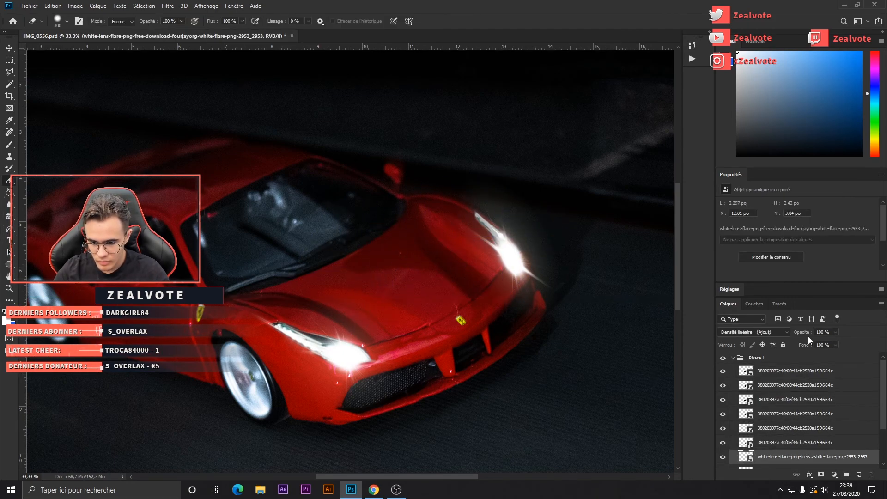
{"action": "left_click", "coordinate": [753, 331]}
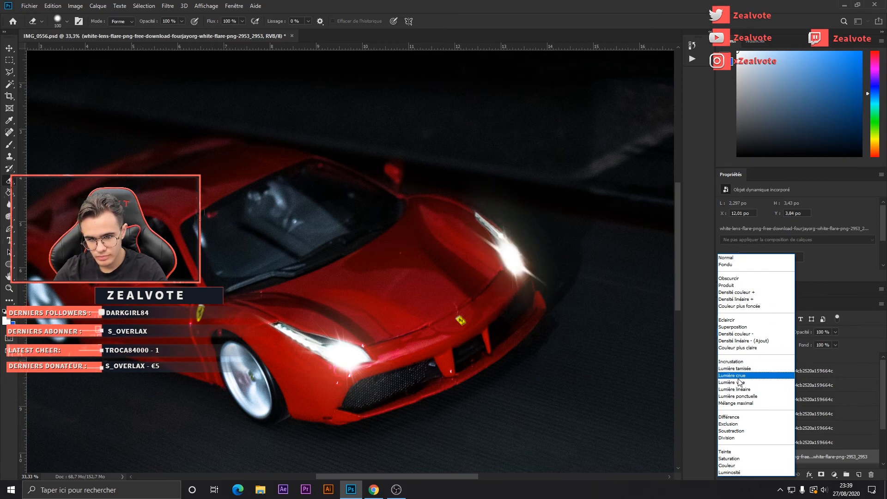
{"action": "left_click", "coordinate": [734, 341]}
Delete the single star-shaped flare copy from the second headlight.
{"action": "left_click", "coordinate": [793, 445]}
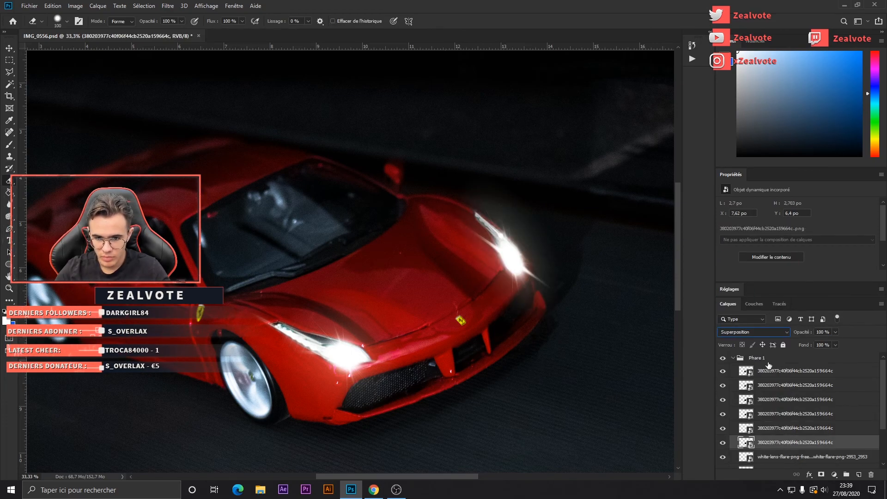
{"action": "left_click", "coordinate": [760, 372]}
{"action": "left_click", "coordinate": [10, 48]}
{"action": "left_click", "coordinate": [500, 238], "text": "ctrl"}
{"action": "key", "text": "Delete"}
Duplicate the five star-shaped flares together, then move and rotate the copies onto the second headlight.
{"action": "left_click", "coordinate": [767, 373], "text": "shift"}
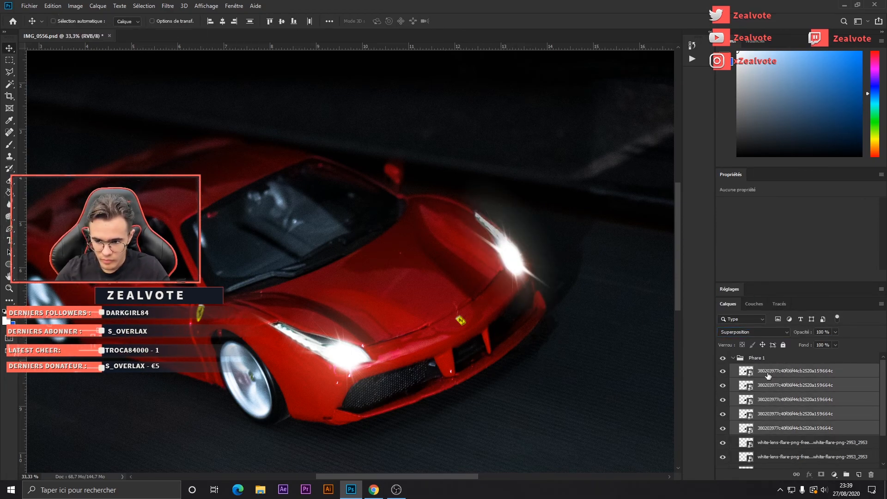
{"action": "key", "text": "ctrl+c"}
{"action": "key", "text": "ctrl+v"}
{"action": "key", "text": "ctrl+t"}
{"action": "left_click_drag", "start_coordinate": [417, 286], "coordinate": [563, 252]}
{"action": "left_click_drag", "start_coordinate": [589, 322], "coordinate": [557, 346]}
{"action": "left_click_drag", "start_coordinate": [500, 230], "coordinate": [504, 239]}
{"action": "key", "text": "Return"}
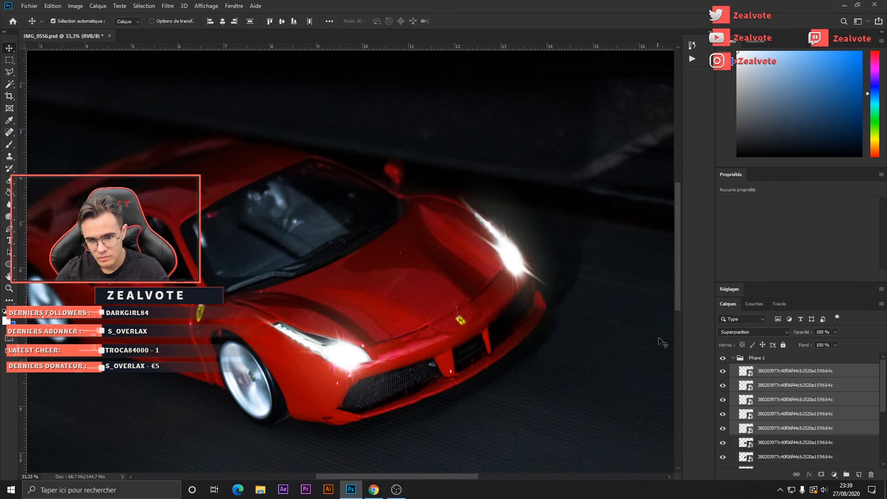
Adjust the perspective of the five star-shaped flare copies to follow the slant of the second headlight.
{"action": "scroll", "coordinate": [652, 379], "scroll_direction": "down", "scroll_amount": 2}
{"action": "left_click", "coordinate": [733, 358]}
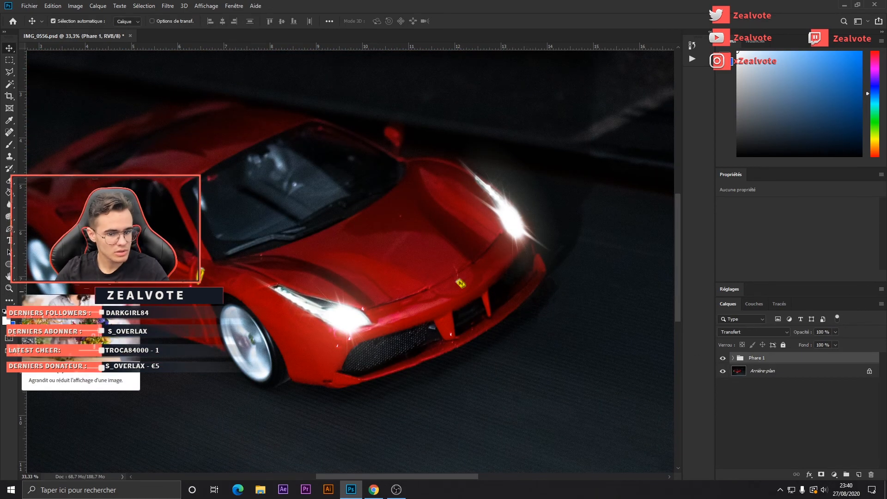
{"action": "key", "text": "ctrl+t"}
{"action": "right_click", "coordinate": [512, 221]}
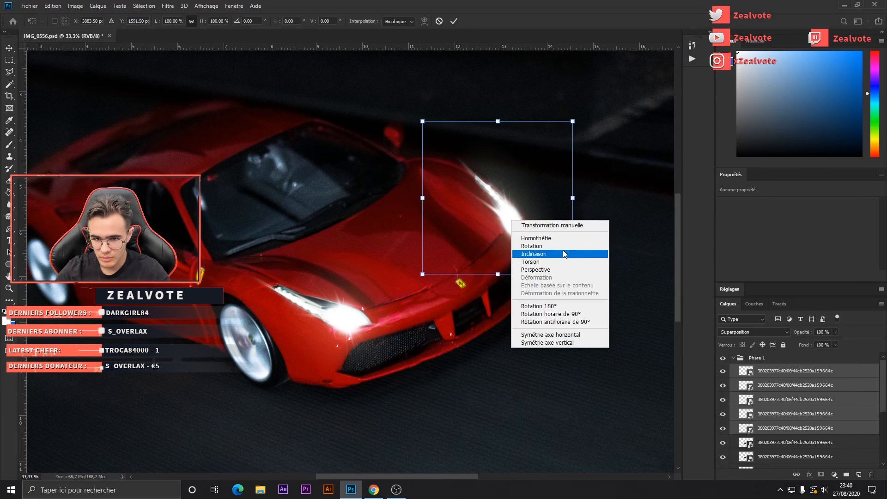
{"action": "left_click", "coordinate": [535, 269]}
{"action": "left_click_drag", "start_coordinate": [471, 172], "coordinate": [469, 171]}
{"action": "left_click_drag", "start_coordinate": [496, 123], "coordinate": [462, 131]}
{"action": "left_click_drag", "start_coordinate": [502, 219], "coordinate": [519, 217]}
{"action": "left_click_drag", "start_coordinate": [574, 269], "coordinate": [574, 268]}
{"action": "left_click_drag", "start_coordinate": [515, 277], "coordinate": [514, 278]}
{"action": "key", "text": "Return"}
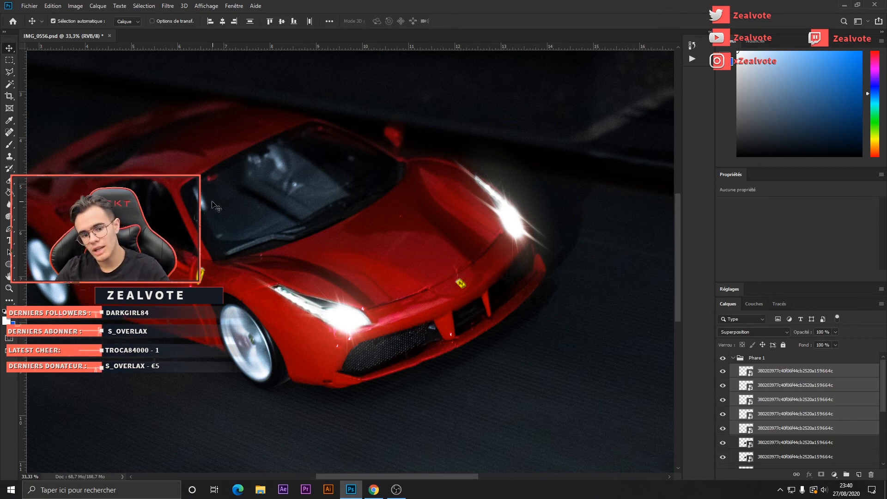
Save the document and collapse the Phare 1 group.
{"action": "left_click", "coordinate": [9, 289]}
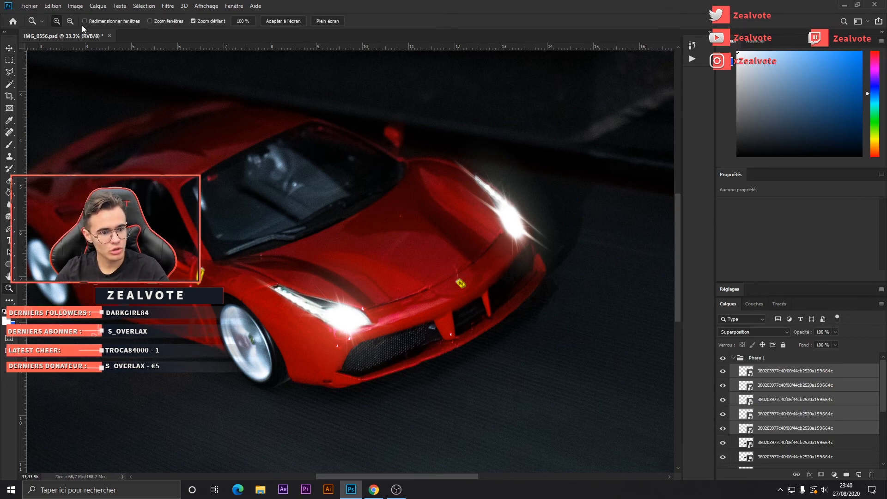
{"action": "left_click", "coordinate": [210, 174], "text": "alt"}
{"action": "key", "text": "ctrl+s"}
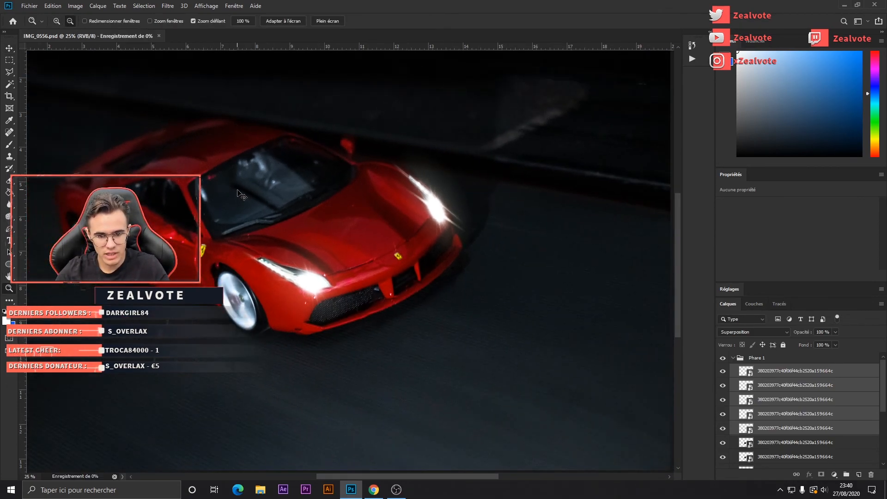
{"action": "left_click", "coordinate": [733, 359]}
{"action": "left_click", "coordinate": [368, 333], "text": "alt"}
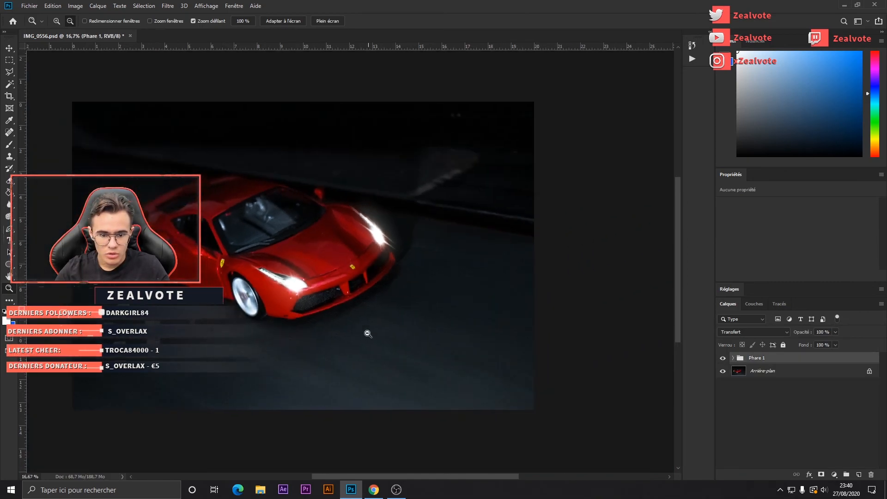
{"action": "left_click_drag", "start_coordinate": [408, 478], "coordinate": [387, 475]}
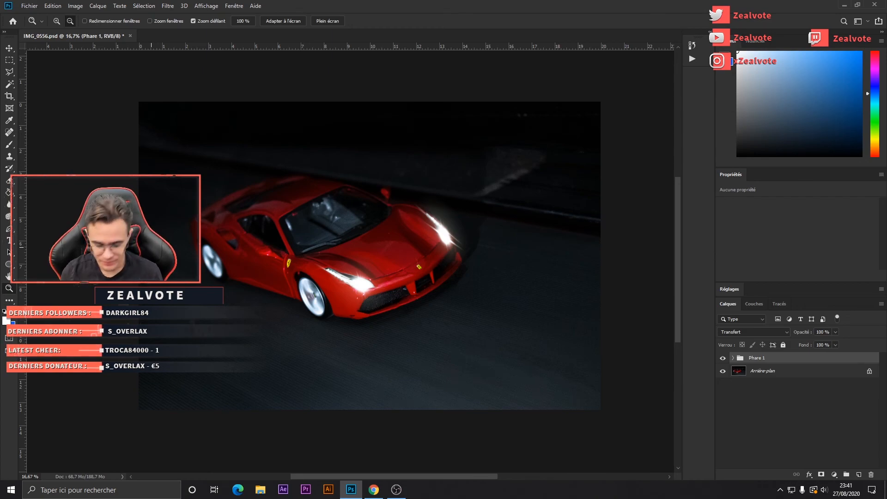
Switch to Chrome and bring the downloaded ferrari-488-gtb-2016 1920x1080 wallpaper into the Photoshop document as a layer above Calque 3.
{"action": "left_click", "coordinate": [153, 194]}
{"action": "left_click", "coordinate": [351, 269]}
{"action": "left_click", "coordinate": [349, 266]}
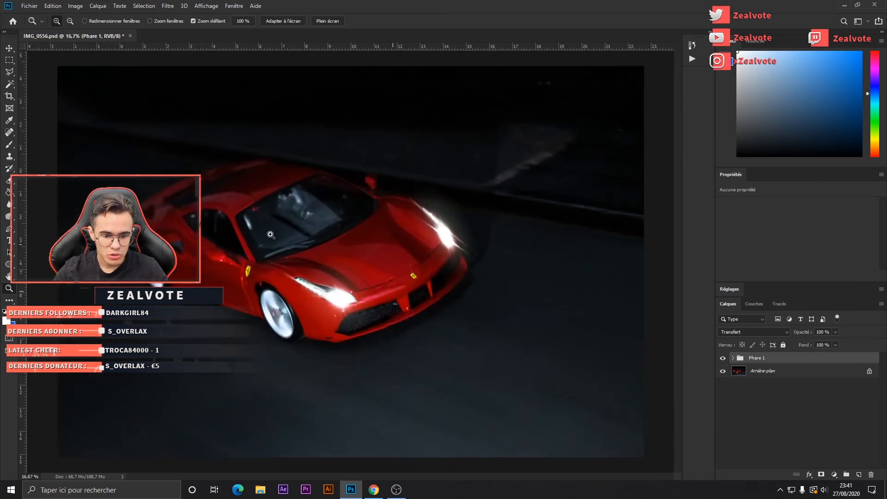
{"action": "left_click", "coordinate": [45, 174]}
{"action": "left_click", "coordinate": [63, 201]}
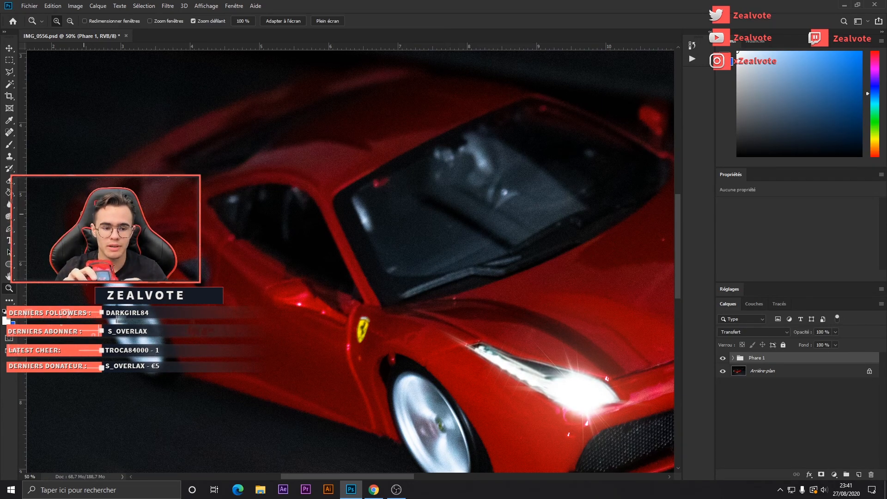
{"action": "key", "text": "alt+Tab"}
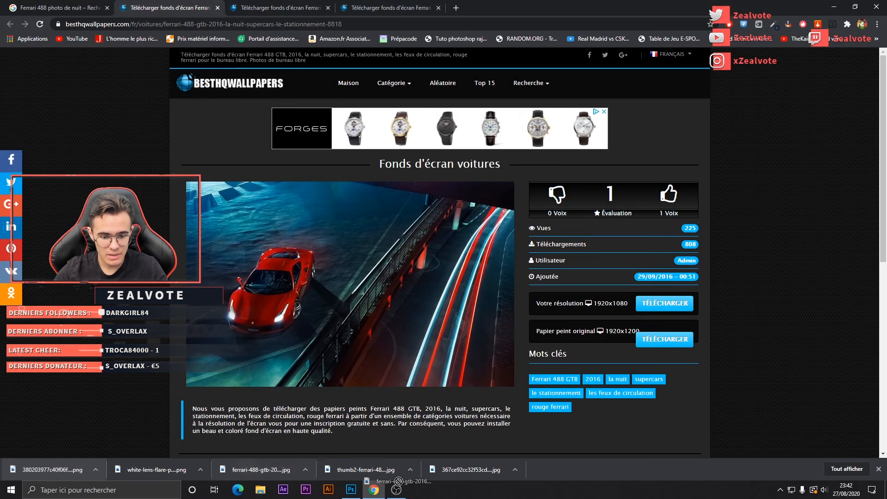
{"action": "left_click", "coordinate": [351, 489]}
{"action": "key", "text": "Escape"}
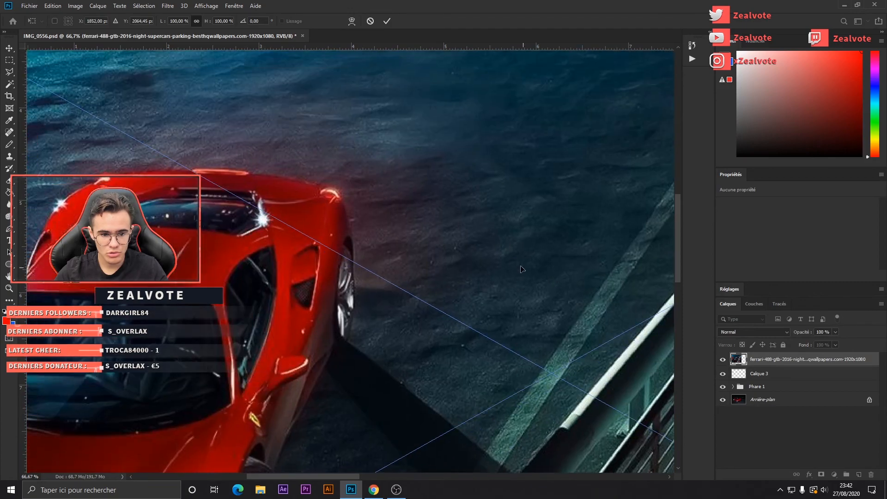
Copy a small rectangle around the glowing rear light of the wallpaper car to a new layer, and delete the wallpaper layer.
{"action": "key", "text": "m"}
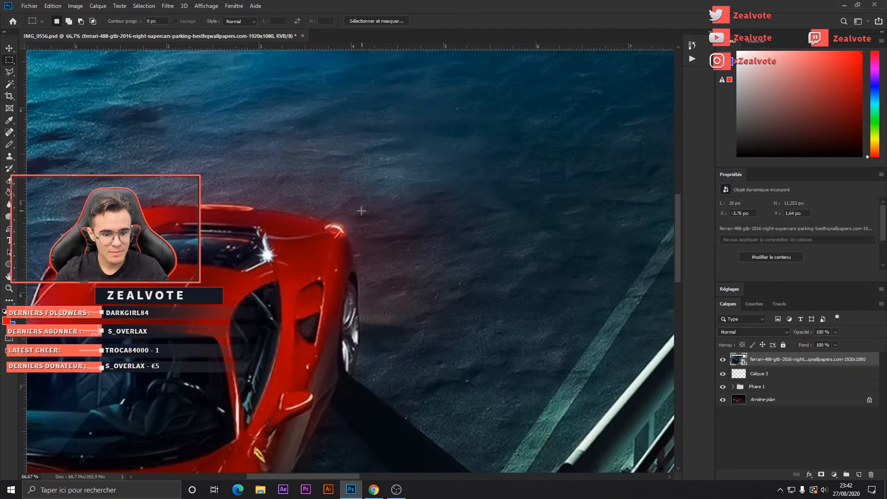
{"action": "mouse_move", "coordinate": [365, 216]}
{"action": "left_mouse_down"}
{"action": "mouse_move", "coordinate": [298, 233]}
{"action": "mouse_move", "coordinate": [317, 239]}
{"action": "left_mouse_up"}
{"action": "right_click", "coordinate": [343, 228]}
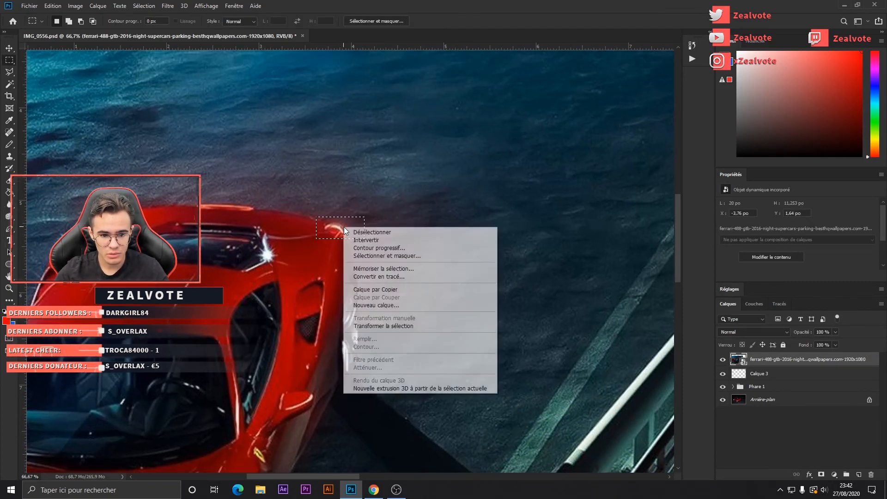
{"action": "left_click", "coordinate": [375, 289]}
{"action": "left_click", "coordinate": [769, 373]}
{"action": "key", "text": "Delete"}
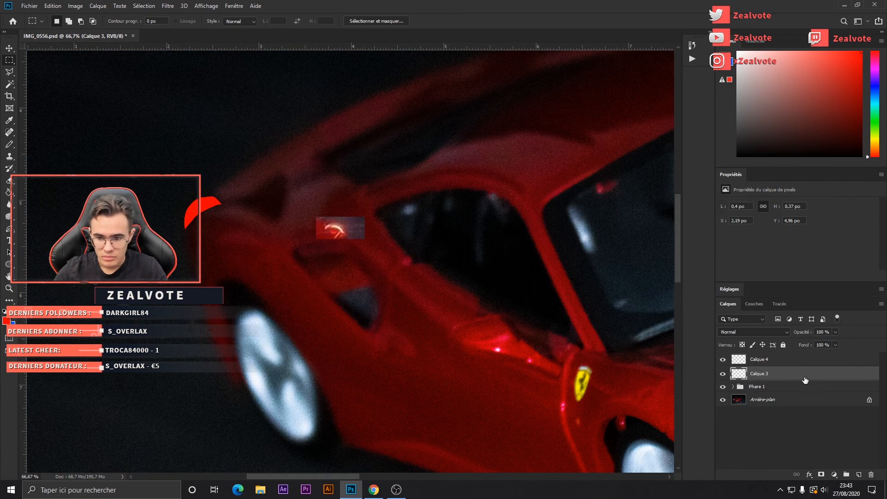
Remove the Calque 3 layer holding the painted red shape, keeping the copied rear light on Calque 4.
{"action": "key", "text": "ctrl+z"}
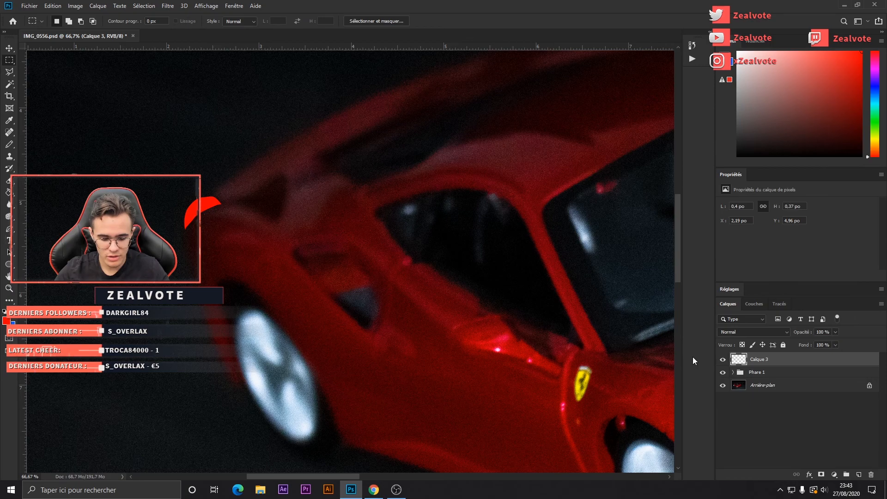
{"action": "key", "text": "ctrl+shift+z"}
{"action": "key", "text": "ctrl+shift+z"}
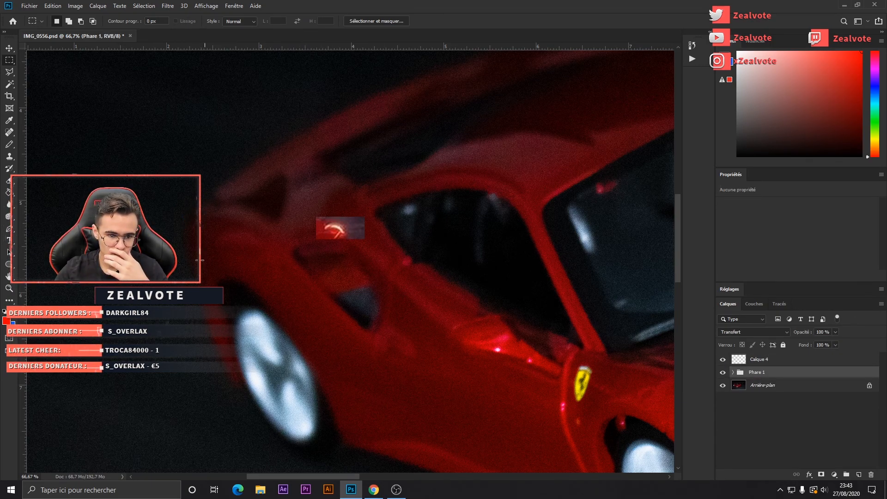
Erase the surrounding wallpaper area on Calque 4 with the Eraser, keeping only the glowing rear light.
{"action": "left_click", "coordinate": [8, 130]}
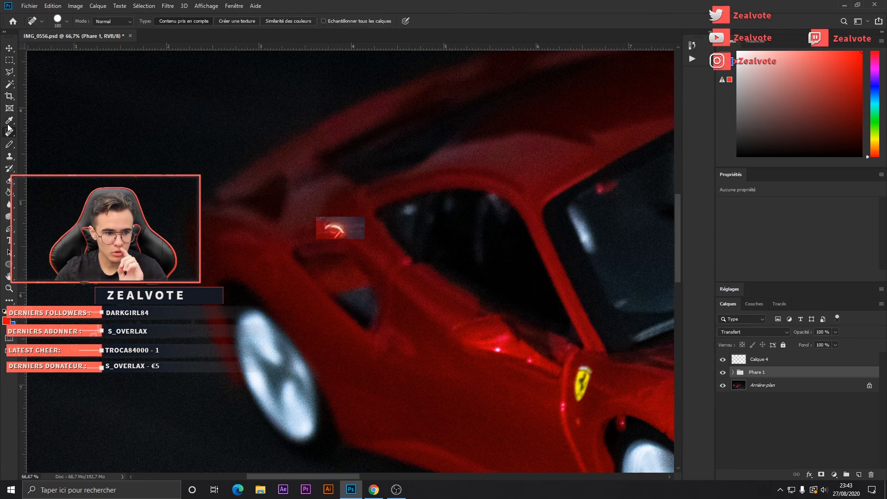
{"action": "left_click", "coordinate": [13, 181]}
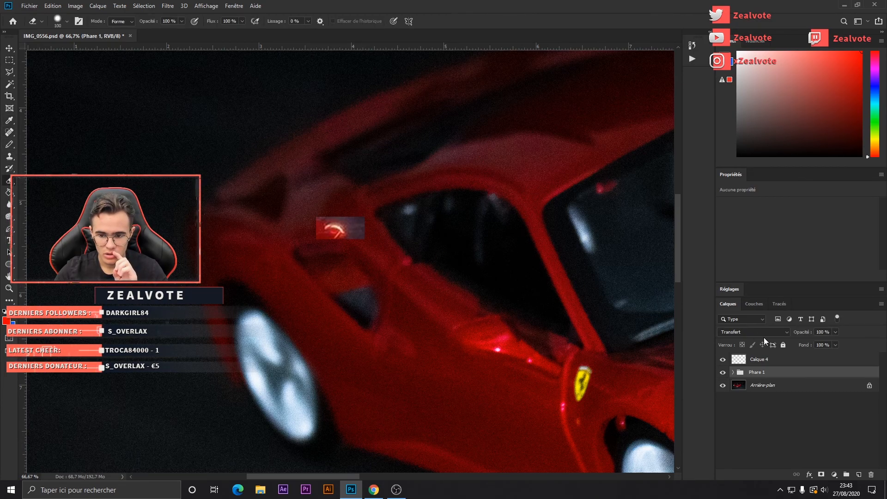
{"action": "left_click", "coordinate": [763, 359]}
{"action": "mouse_move", "coordinate": [372, 224]}
{"action": "left_mouse_down"}
{"action": "mouse_move", "coordinate": [362, 226]}
{"action": "mouse_move", "coordinate": [357, 246]}
{"action": "mouse_move", "coordinate": [313, 240]}
{"action": "mouse_move", "coordinate": [343, 207]}
{"action": "left_mouse_up"}
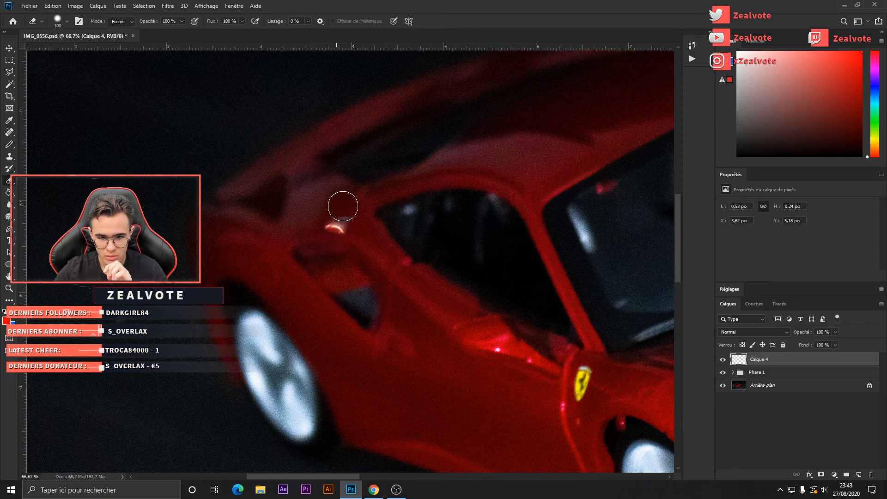
Move the rear light to the car's rear corner, enlarge it to about 145% and rotate it about -58.3°.
{"action": "key", "text": "ctrl+t"}
{"action": "mouse_move", "coordinate": [349, 236]}
{"action": "left_mouse_down"}
{"action": "mouse_move", "coordinate": [350, 218]}
{"action": "mouse_move", "coordinate": [198, 209]}
{"action": "mouse_move", "coordinate": [197, 217]}
{"action": "mouse_move", "coordinate": [242, 202]}
{"action": "left_mouse_up"}
{"action": "left_click_drag", "start_coordinate": [222, 221], "coordinate": [210, 217]}
{"action": "mouse_move", "coordinate": [230, 196]}
{"action": "left_mouse_down"}
{"action": "mouse_move", "coordinate": [211, 194]}
{"action": "mouse_move", "coordinate": [220, 200]}
{"action": "left_mouse_up"}
{"action": "left_click_drag", "start_coordinate": [200, 242], "coordinate": [199, 245]}
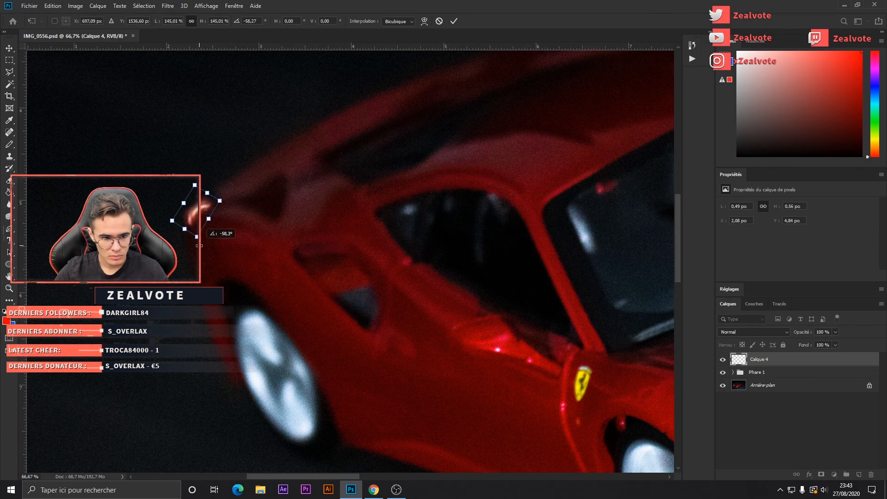
{"action": "key", "text": "Return"}
Erase leftover edges around the rear light, enlarge it to about 116%, and rotate it about 4.7° to fit the rear corner.
{"action": "key", "text": "e"}
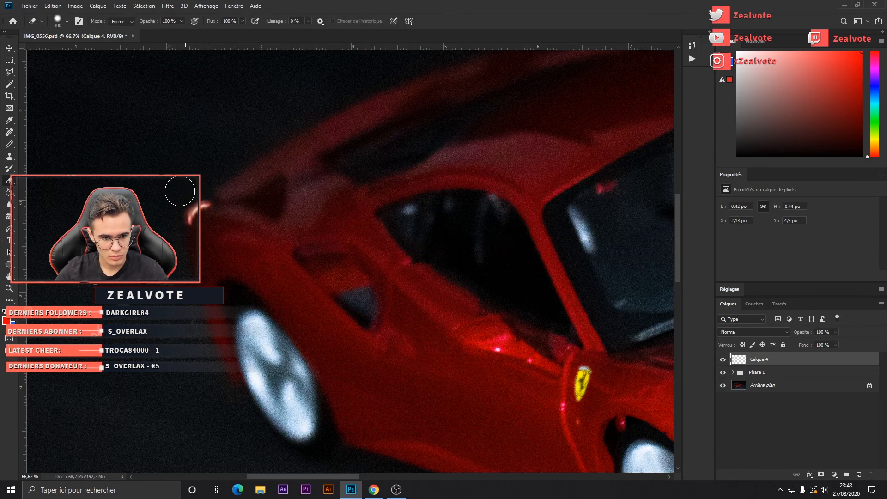
{"action": "left_click_drag", "start_coordinate": [171, 230], "coordinate": [178, 233]}
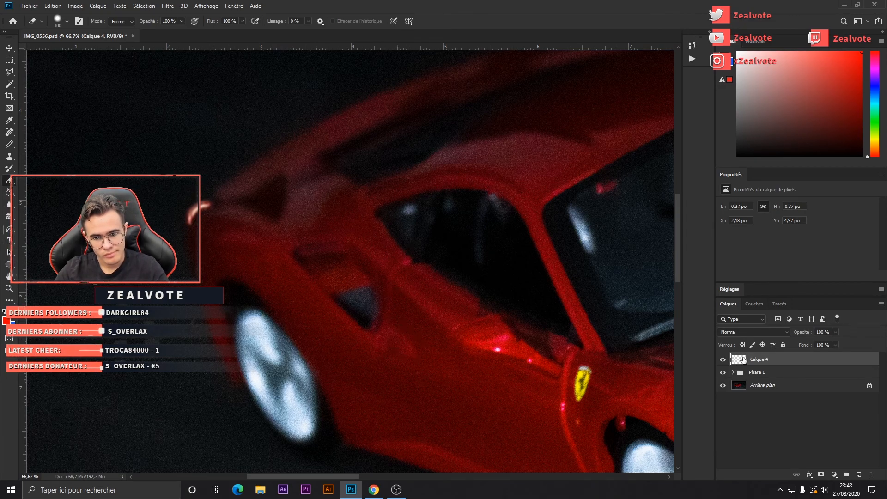
{"action": "scroll", "coordinate": [329, 317], "scroll_direction": "up", "scroll_amount": 2}
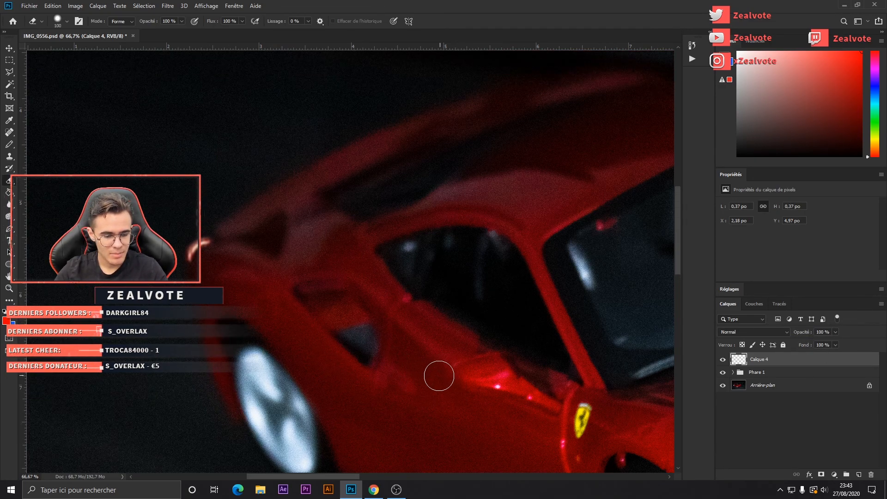
{"action": "key", "text": "ctrl+t"}
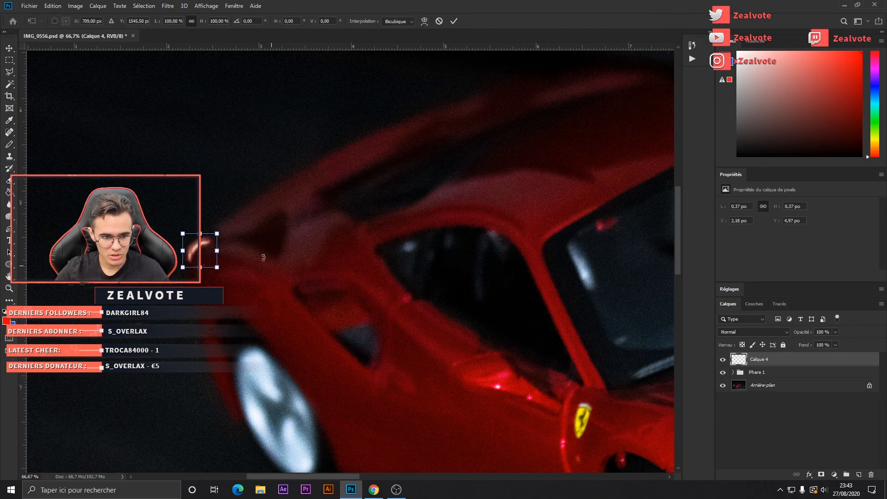
{"action": "left_click_drag", "start_coordinate": [217, 234], "coordinate": [222, 229]}
{"action": "left_click_drag", "start_coordinate": [227, 279], "coordinate": [223, 281]}
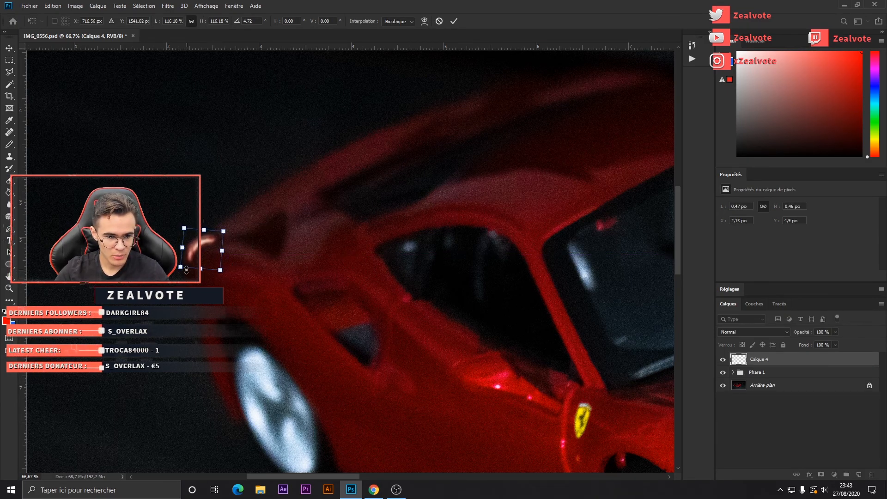
{"action": "key", "text": "Return"}
{"action": "key", "text": "e"}
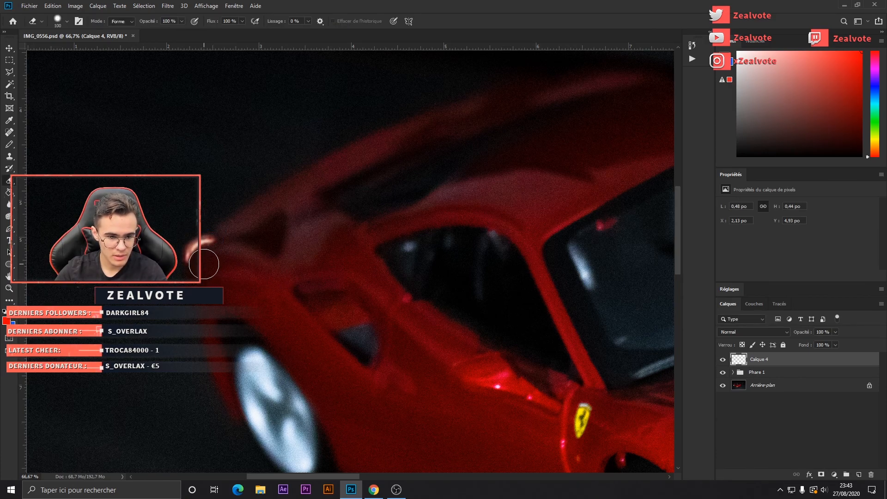
{"action": "scroll", "coordinate": [335, 232], "scroll_direction": "up", "scroll_amount": 3}
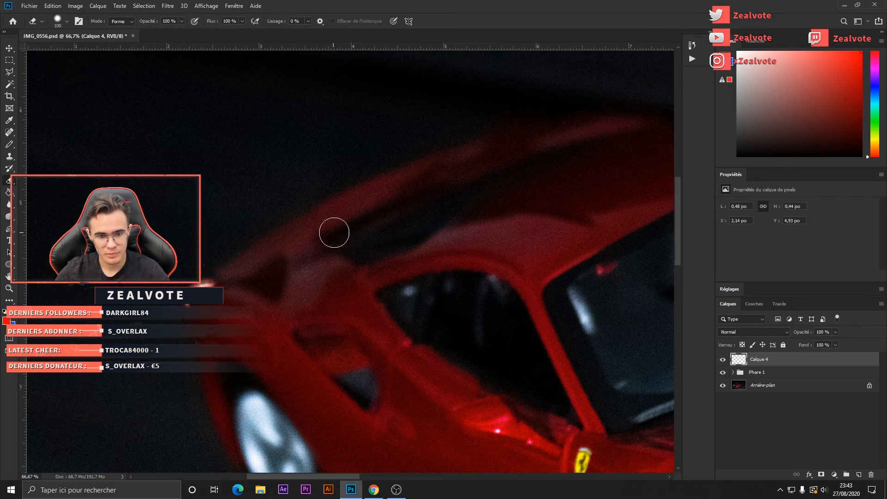
{"action": "scroll", "coordinate": [485, 308], "scroll_direction": "up", "scroll_amount": 1}
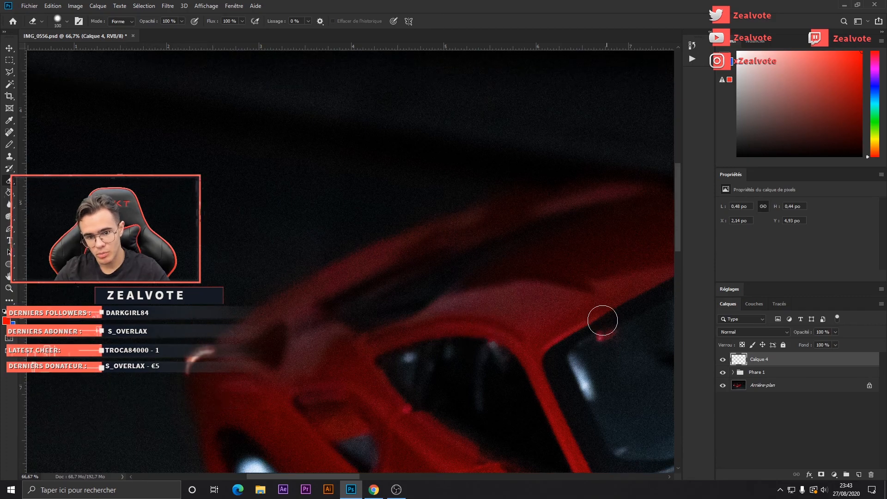
{"action": "mouse_move", "coordinate": [331, 475]}
{"action": "left_mouse_down"}
{"action": "mouse_move", "coordinate": [362, 471]}
{"action": "mouse_move", "coordinate": [331, 467]}
{"action": "left_mouse_up"}
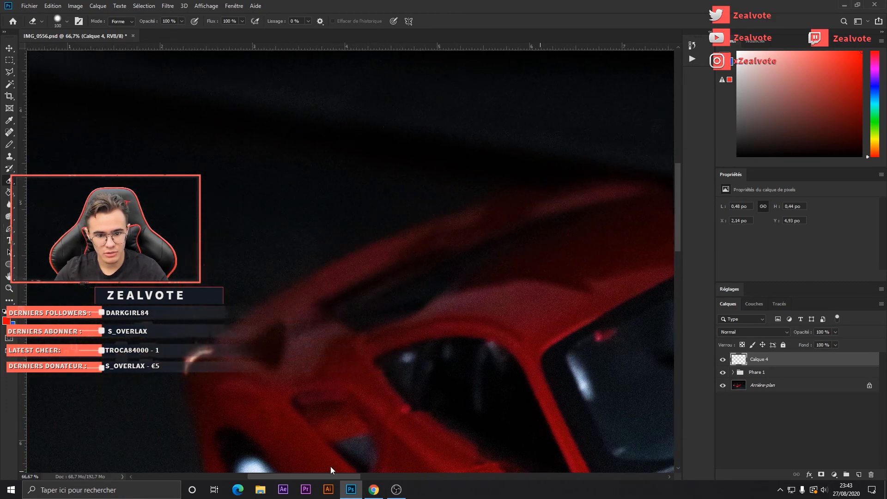
{"action": "scroll", "coordinate": [336, 348], "scroll_direction": "down", "scroll_amount": 1}
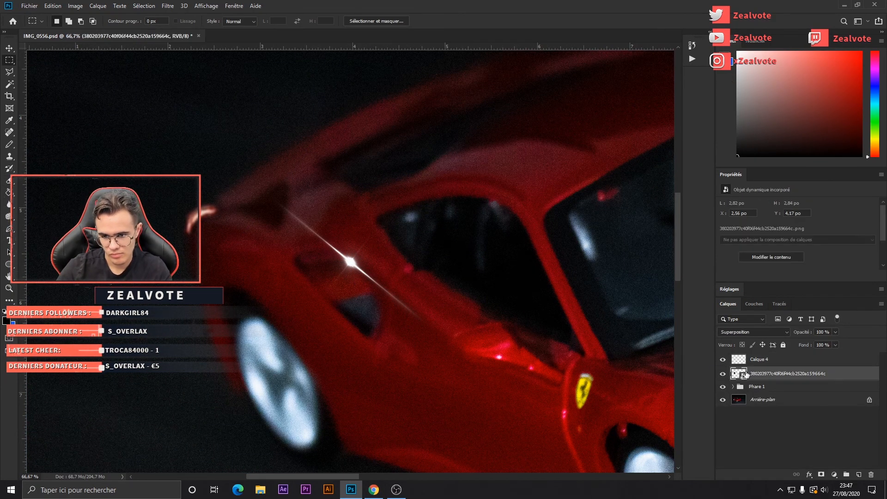
Move the white flare layer above Calque 4, and rotate and place the flare over the glowing rear light.
{"action": "key", "text": "ctrl+t"}
{"action": "left_click_drag", "start_coordinate": [772, 373], "coordinate": [773, 358]}
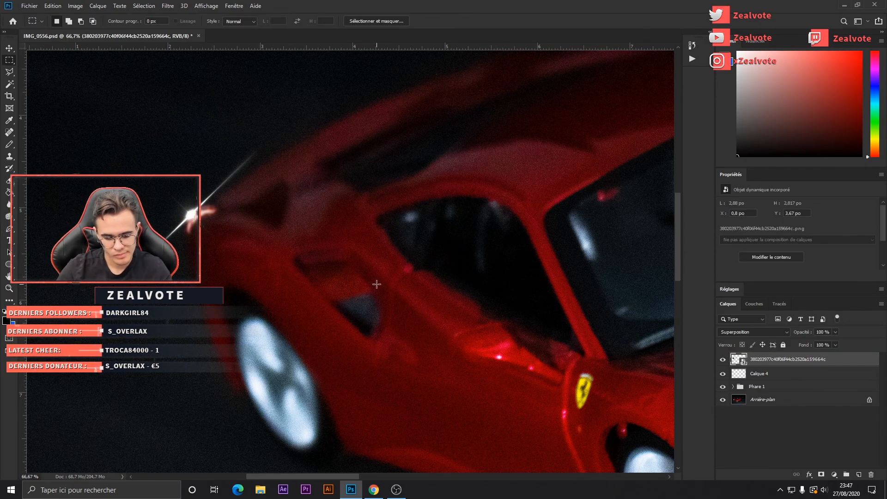
{"action": "left_click_drag", "start_coordinate": [264, 195], "coordinate": [249, 198]}
{"action": "key", "text": "Return"}
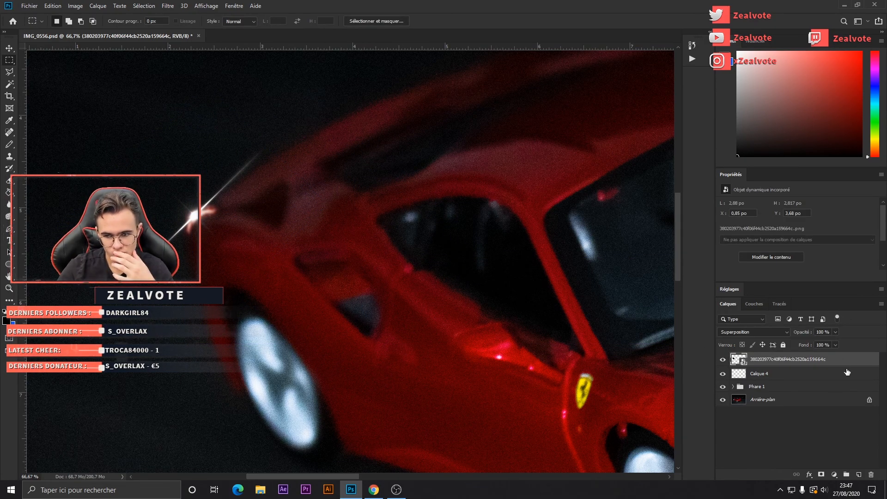
Paint a red stroke along the rear flare on a new layer with a 71 px brush.
{"action": "key", "text": "b"}
{"action": "left_click", "coordinate": [6, 319]}
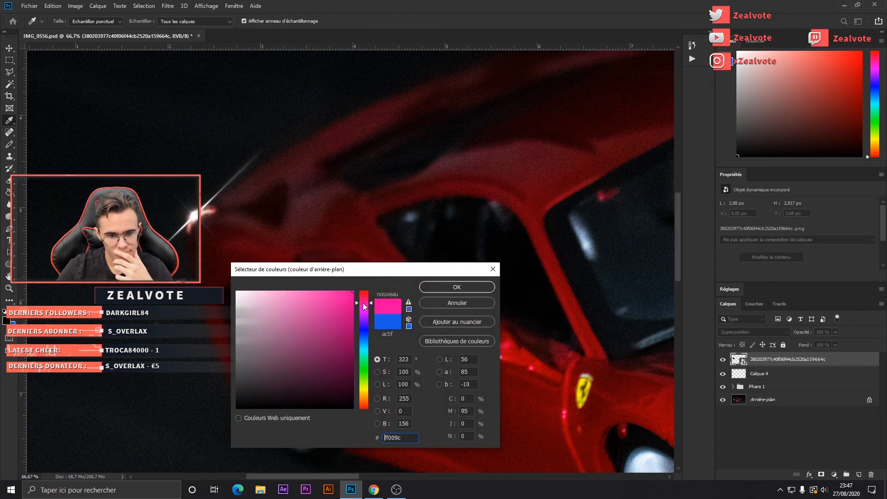
{"action": "key", "text": "Return"}
{"action": "key", "text": "ctrl+shift+alt+n"}
{"action": "left_click", "coordinate": [58, 21]}
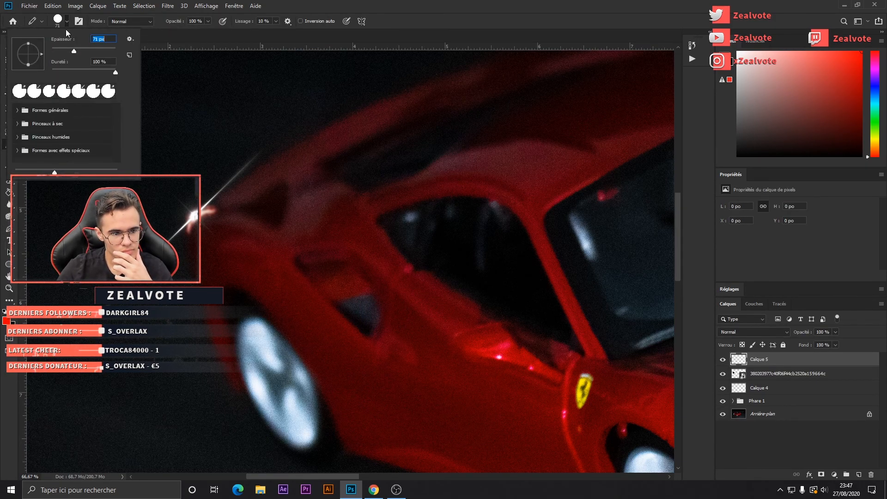
{"action": "left_click_drag", "start_coordinate": [173, 238], "coordinate": [259, 160]}
Set Calque 5's blend mode to Obscurcir and clip it to the flare layer to tint the flare red.
{"action": "left_click", "coordinate": [753, 331]}
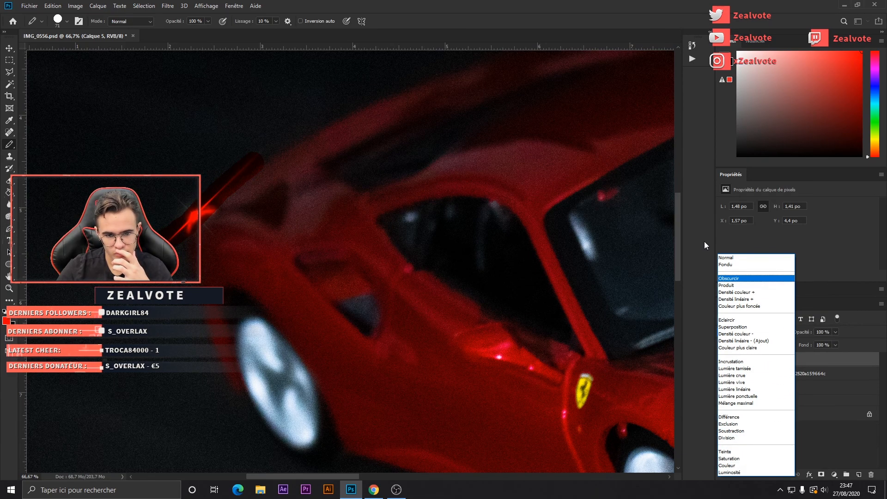
{"action": "left_click", "coordinate": [740, 279]}
{"action": "right_click", "coordinate": [780, 325]}
{"action": "key", "text": "Escape"}
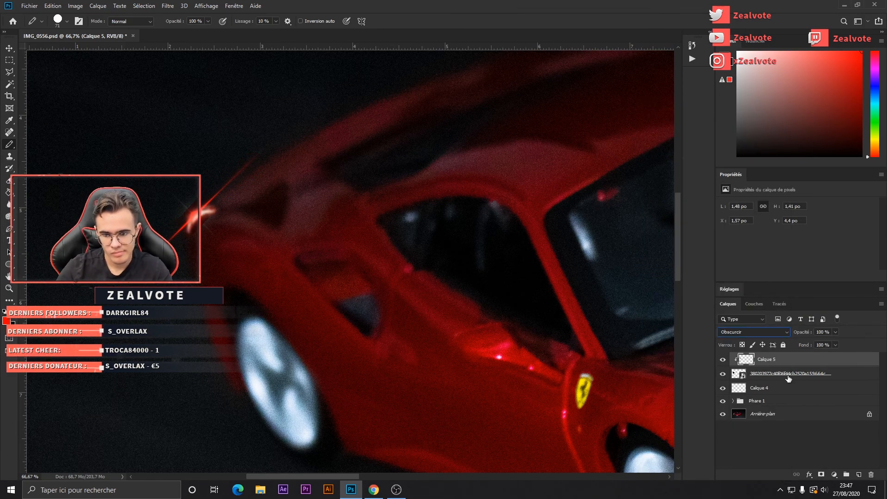
{"action": "left_click", "coordinate": [776, 392]}
{"action": "left_click", "coordinate": [790, 364]}
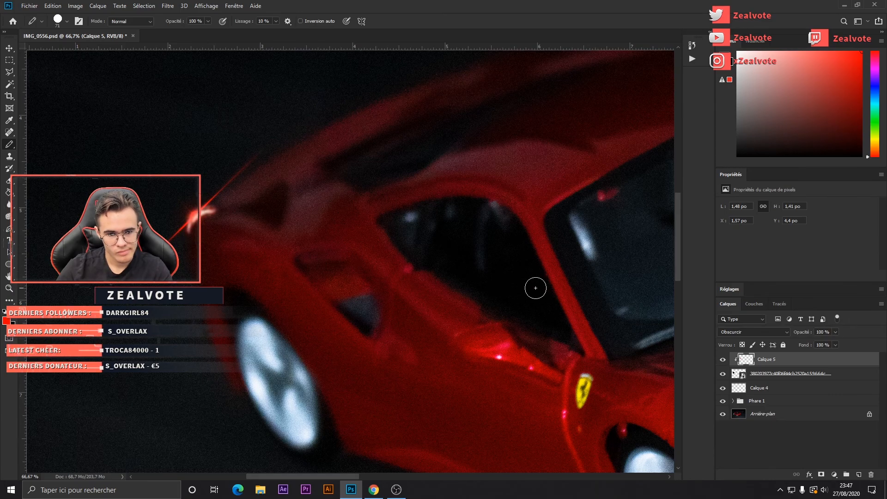
Adjust the flare layer's position slightly over the rear light with Free Transform.
{"action": "left_click", "coordinate": [809, 376]}
{"action": "key", "text": "ctrl+t"}
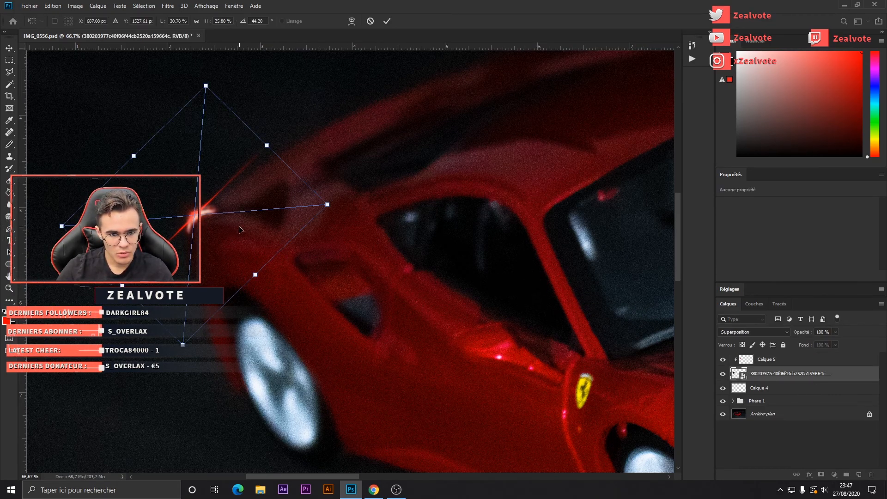
{"action": "left_click_drag", "start_coordinate": [240, 230], "coordinate": [240, 231]}
{"action": "key", "text": "Return"}
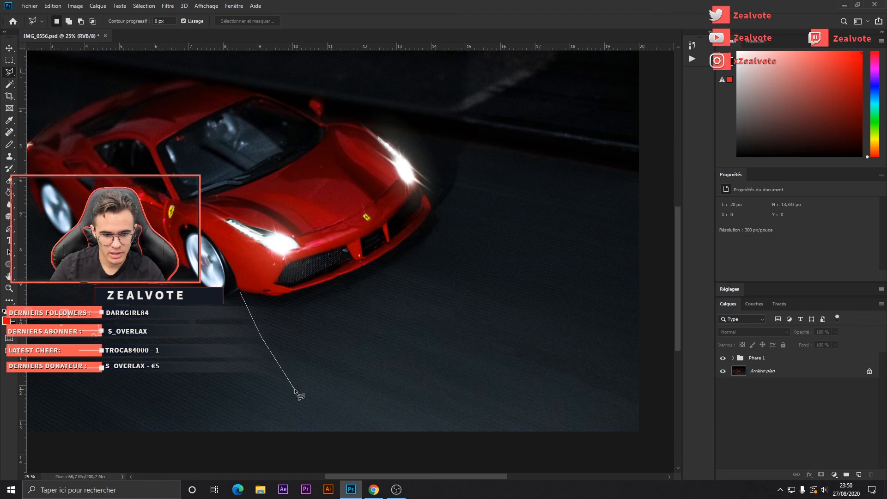
{"action": "left_click", "coordinate": [318, 433]}
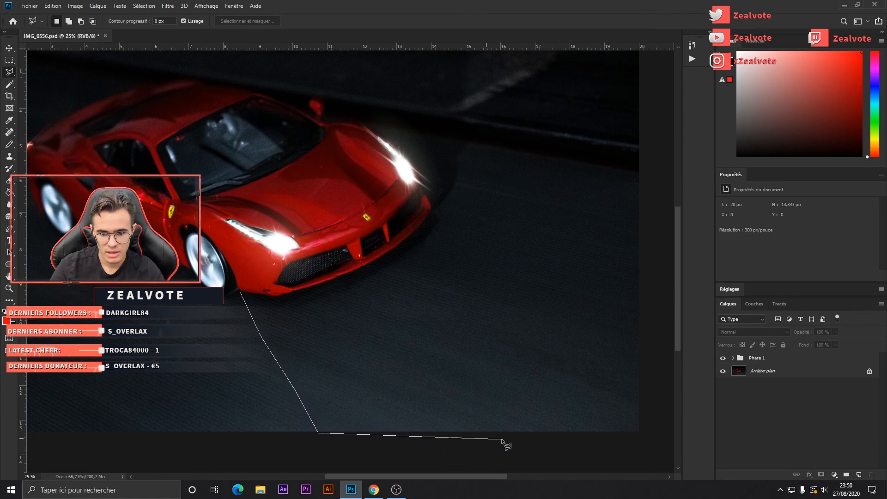
{"action": "left_click", "coordinate": [525, 433]}
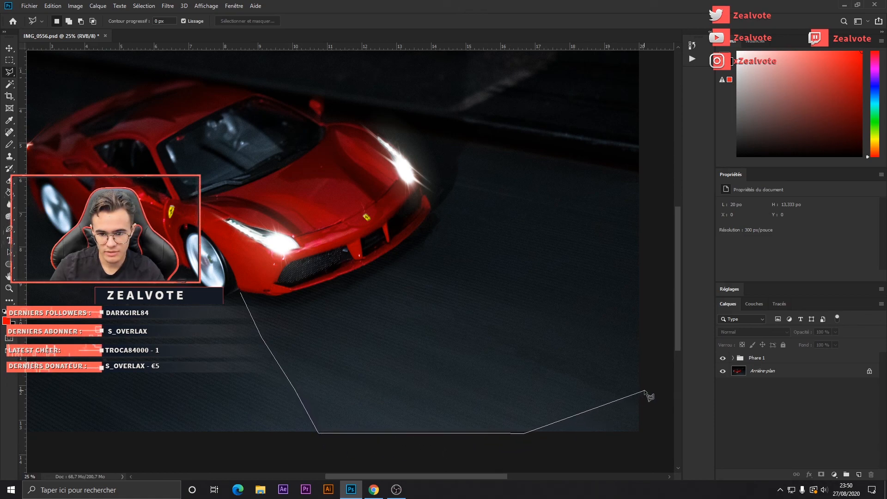
{"action": "left_click", "coordinate": [642, 432]}
{"action": "left_click", "coordinate": [658, 284]}
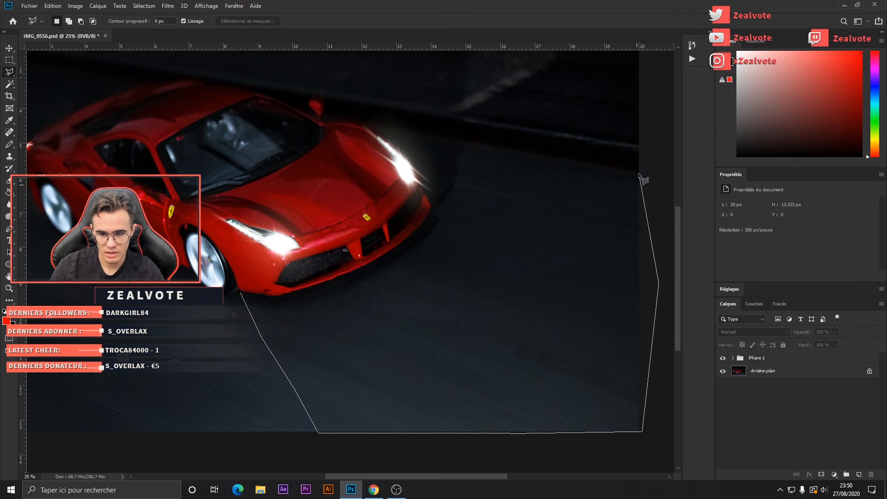
{"action": "left_click", "coordinate": [440, 177]}
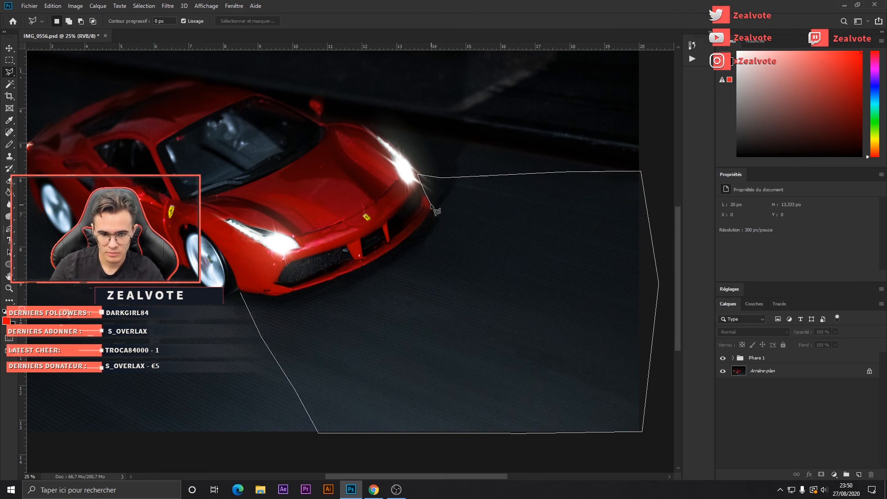
{"action": "left_click", "coordinate": [241, 293]}
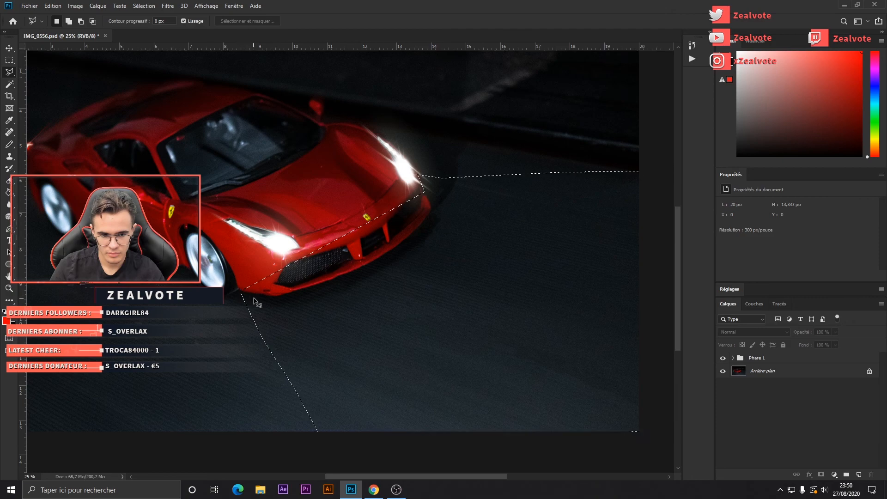
{"action": "key", "text": "ctrl+d"}
Start a Pen path at the front wheel and curve it across the road to below the canvas, redoing the first points.
{"action": "left_click", "coordinate": [8, 228]}
{"action": "left_click", "coordinate": [239, 290]}
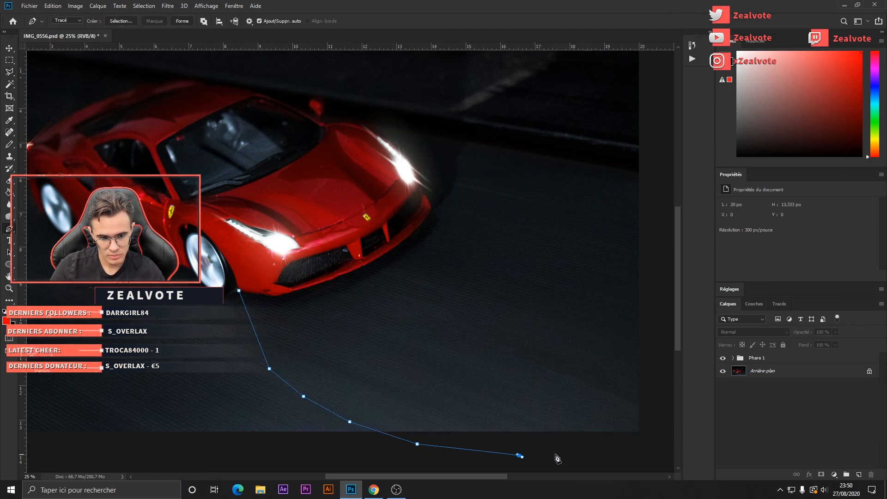
{"action": "key", "text": "ctrl+z"}
{"action": "key", "text": "ctrl+z"}
{"action": "key", "text": "ctrl+z"}
{"action": "key", "text": "ctrl+z"}
{"action": "left_click", "coordinate": [249, 306]}
{"action": "left_click", "coordinate": [321, 377]}
{"action": "left_click", "coordinate": [370, 411]}
{"action": "left_click", "coordinate": [519, 470]}
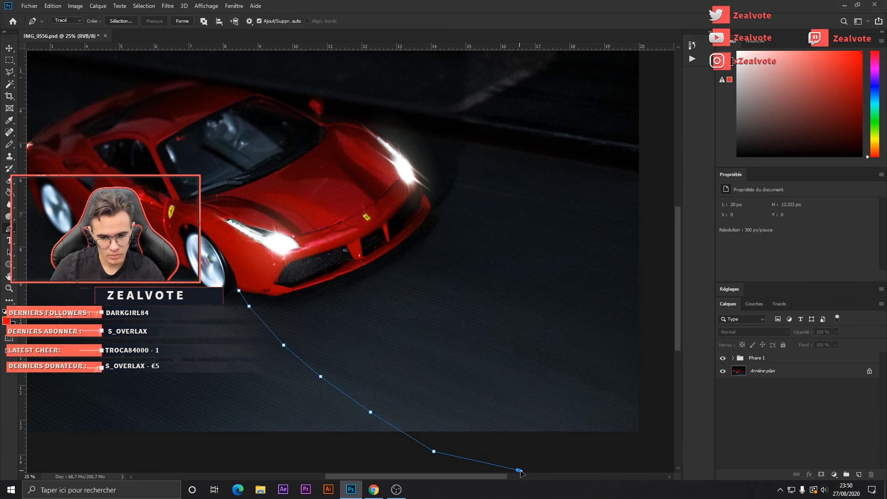
Continue the Pen path around the canvas's right side and back across the road to the car's far headlight and hood edge.
{"action": "left_click", "coordinate": [635, 457]}
{"action": "left_click", "coordinate": [664, 411]}
{"action": "left_click", "coordinate": [654, 307]}
{"action": "left_click", "coordinate": [649, 217]}
{"action": "left_click", "coordinate": [525, 186]}
{"action": "left_click", "coordinate": [451, 191]}
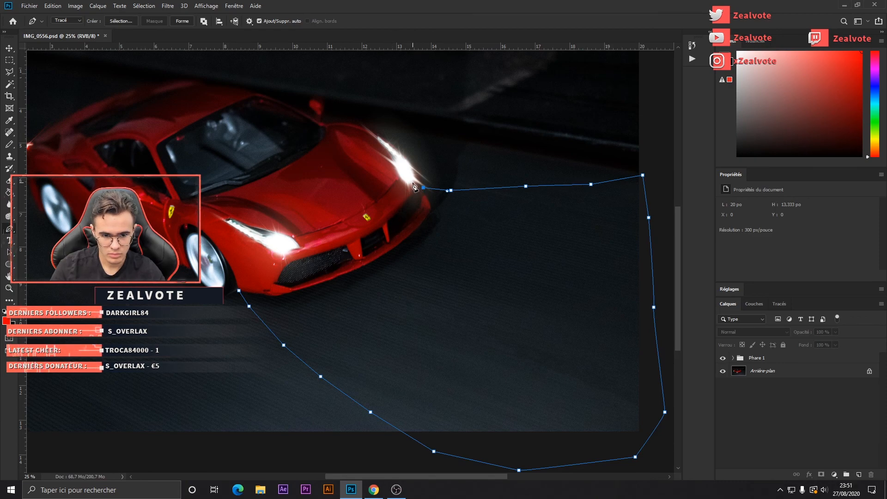
{"action": "left_click", "coordinate": [396, 181]}
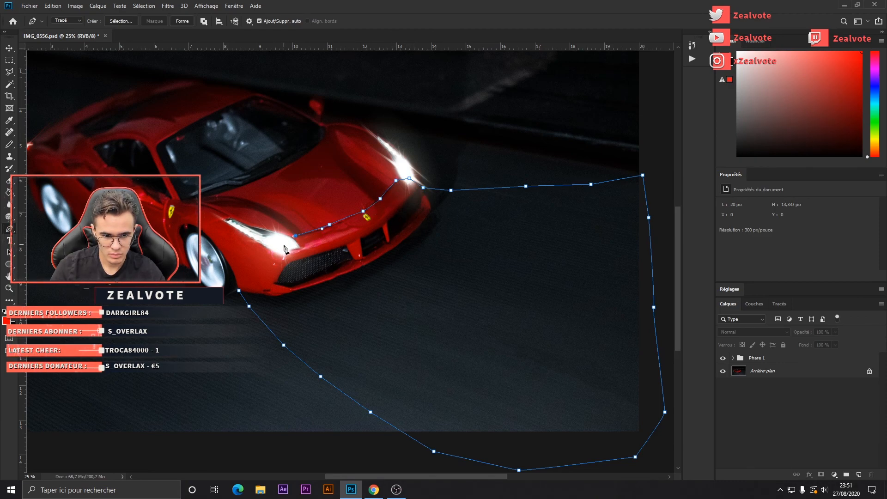
Close the path at the front wheel and convert it to a new smoothed selection with a 0-pixel feather.
{"action": "right_click", "coordinate": [276, 299]}
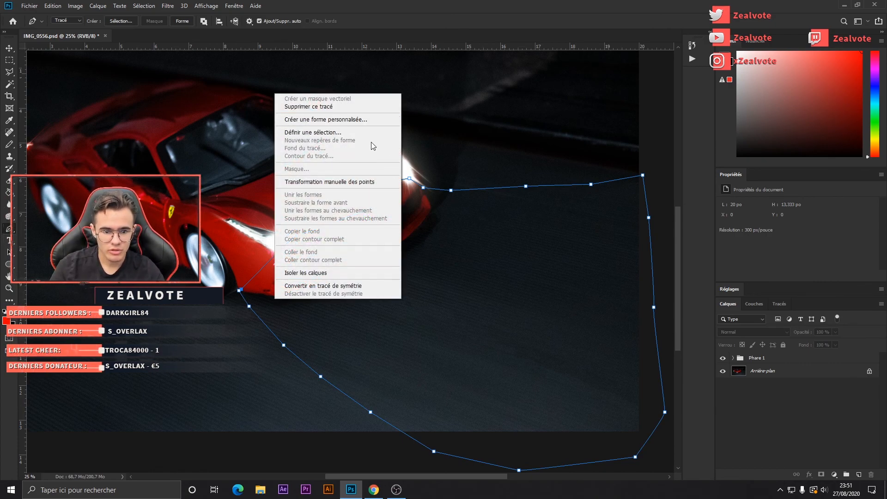
{"action": "left_click", "coordinate": [354, 132]}
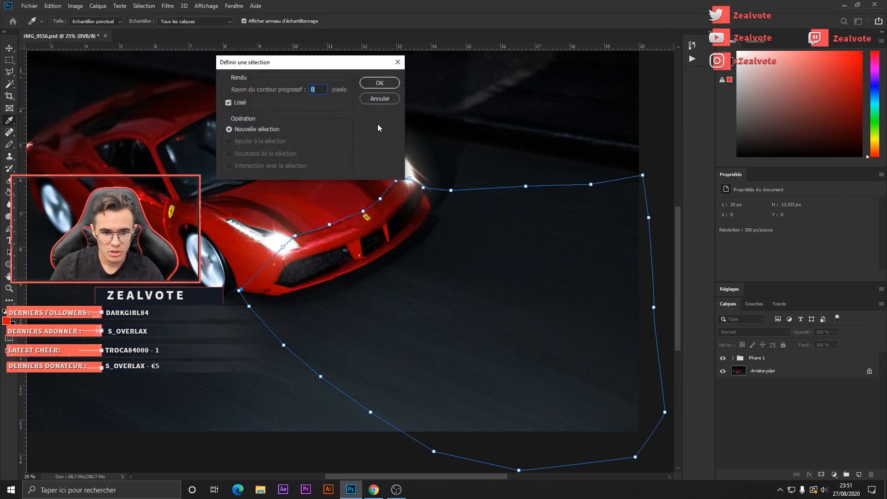
{"action": "left_click", "coordinate": [391, 83]}
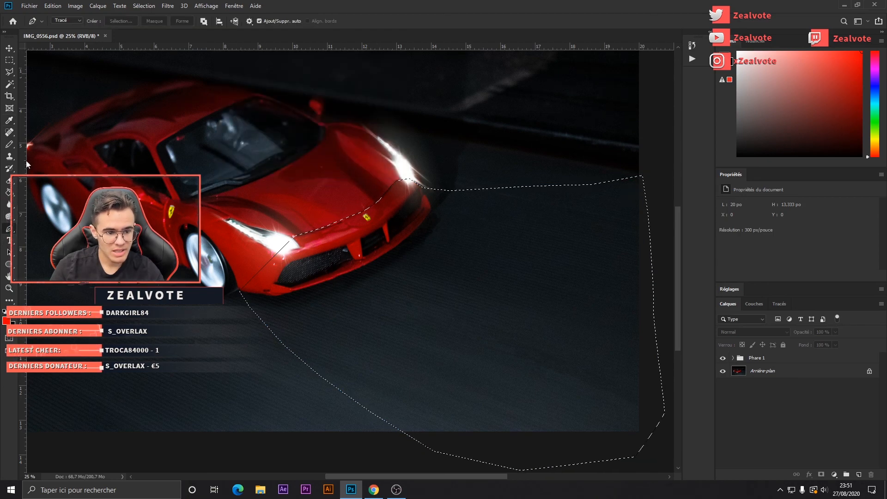
Reset the default colours and set the foreground colour to white.
{"action": "key", "text": "d"}
{"action": "left_click", "coordinate": [6, 320]}
{"action": "left_click", "coordinate": [185, 257]}
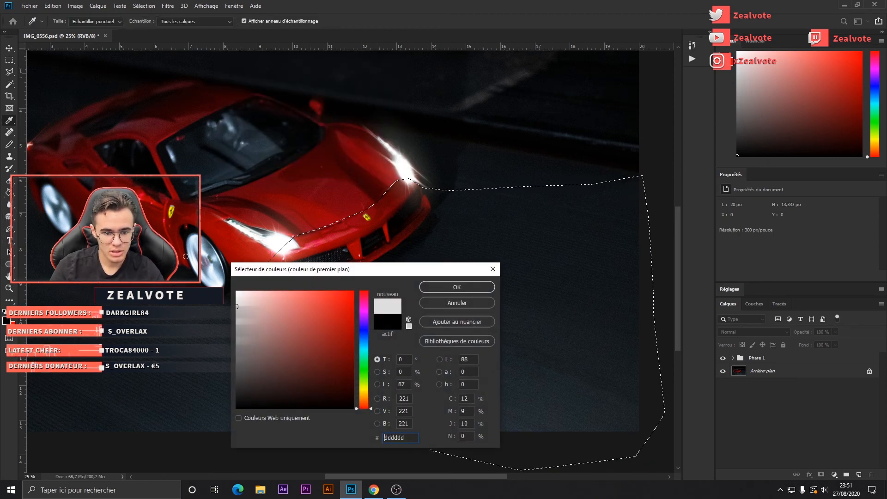
{"action": "left_click", "coordinate": [457, 287]}
{"action": "key", "text": "p"}
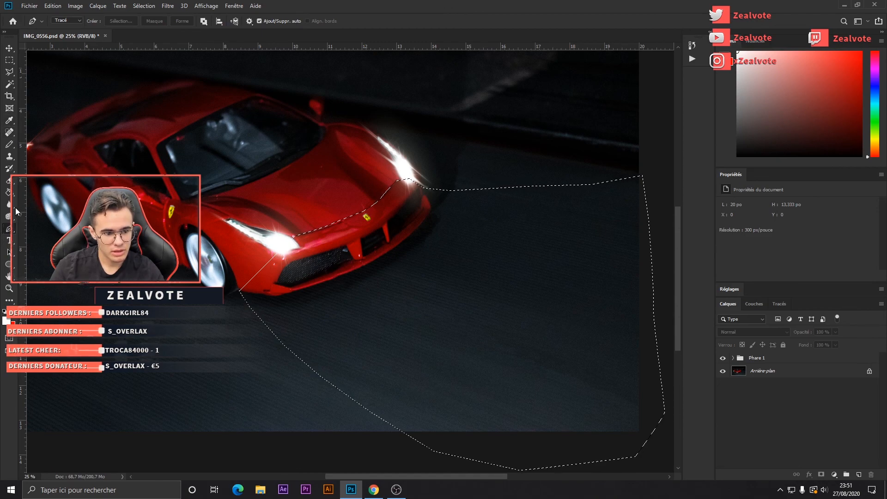
Fill the selected road area with white on a new layer using the Paint Bucket, and deselect.
{"action": "left_click", "coordinate": [9, 192]}
{"action": "left_click", "coordinate": [455, 318]}
{"action": "left_click", "coordinate": [420, 182]}
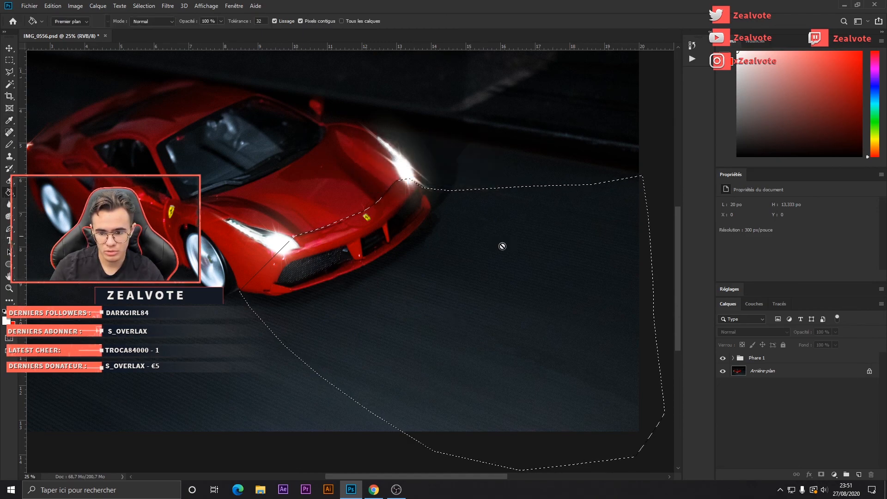
{"action": "left_click", "coordinate": [857, 474]}
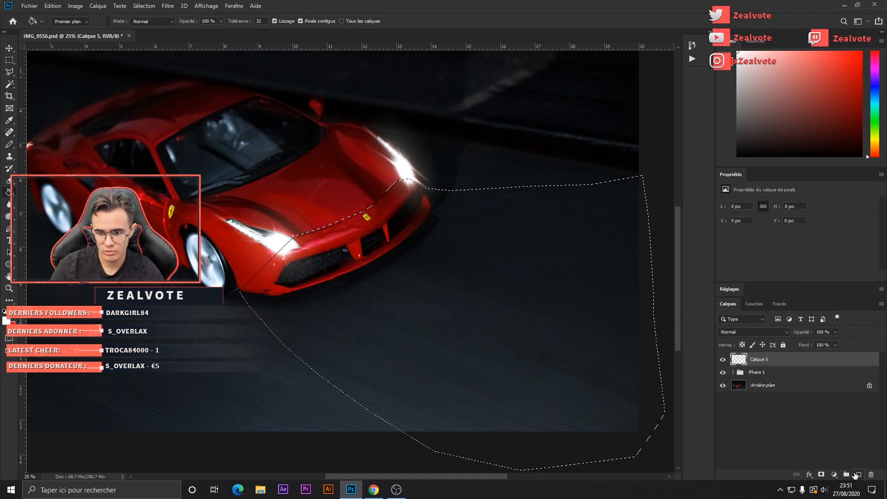
{"action": "left_click", "coordinate": [367, 285]}
{"action": "key", "text": "m"}
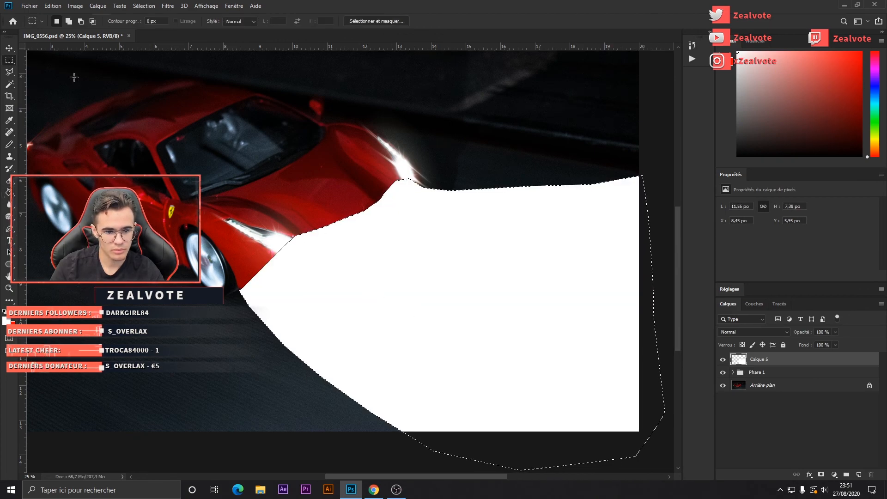
{"action": "key", "text": "ctrl+d"}
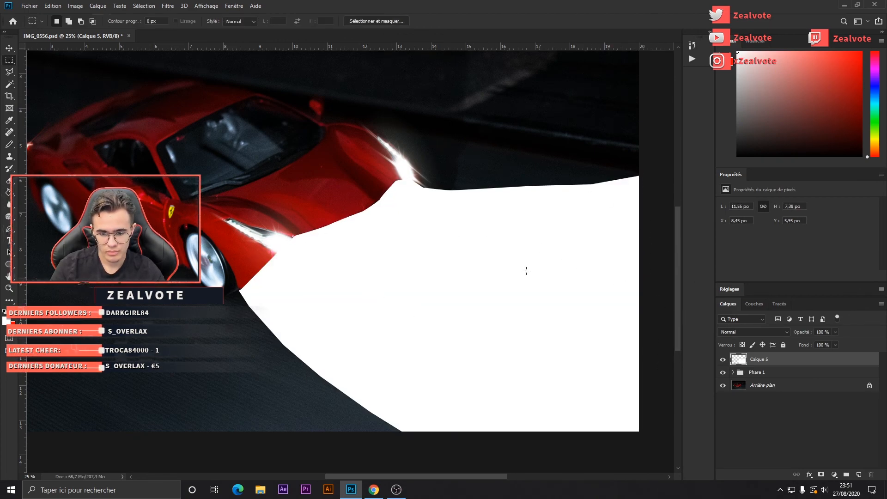
Compare the image with and without the white layer and set its blend mode to Incrustation.
{"action": "left_click", "coordinate": [723, 360]}
{"action": "left_click", "coordinate": [723, 360]}
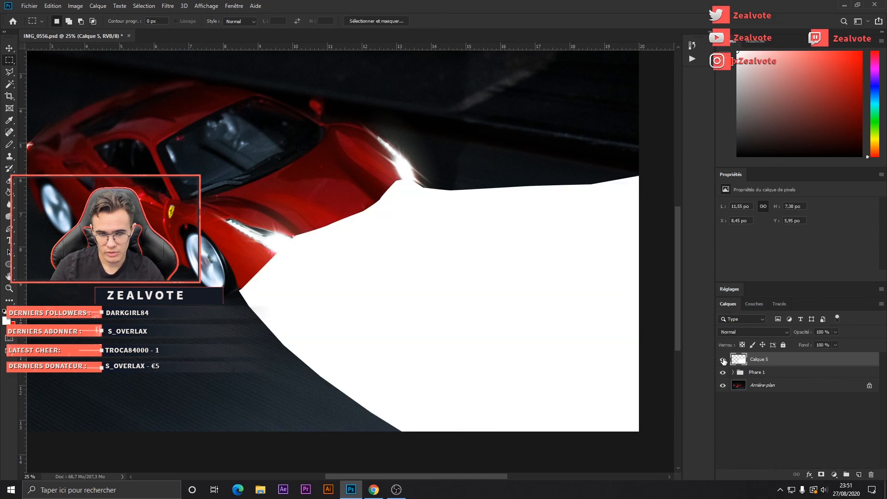
{"action": "left_click", "coordinate": [723, 360]}
{"action": "left_click", "coordinate": [723, 360]}
{"action": "left_click", "coordinate": [723, 360]}
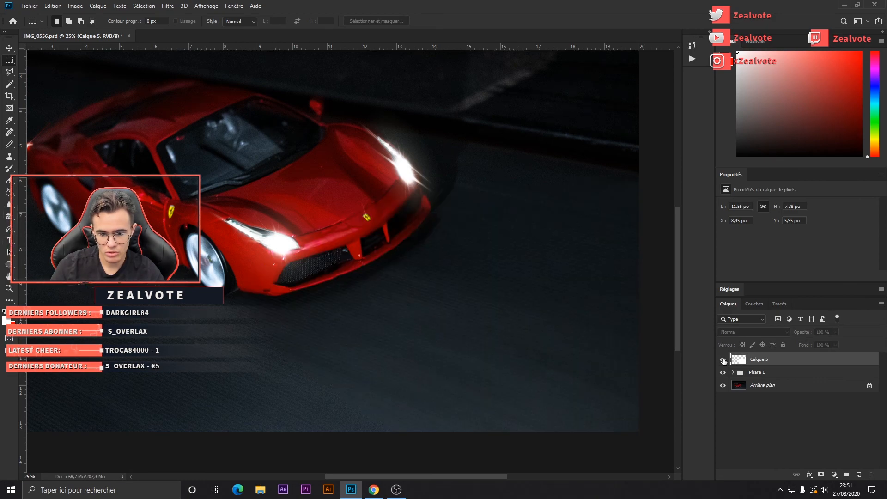
{"action": "left_click", "coordinate": [723, 360]}
{"action": "left_click", "coordinate": [753, 332]}
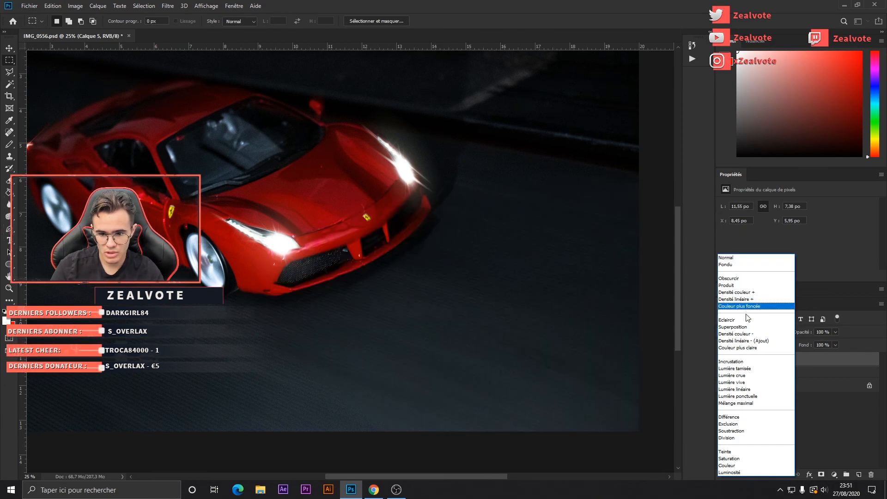
{"action": "left_click", "coordinate": [741, 362]}
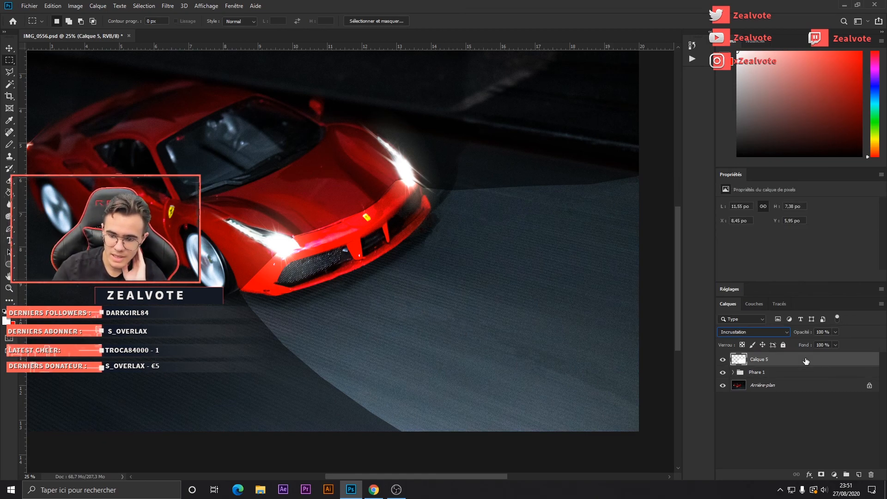
Erase the overlay layer's brightening from the car's bumper, the hood edge and the area beside the front wheel.
{"action": "double_click", "coordinate": [807, 361]}
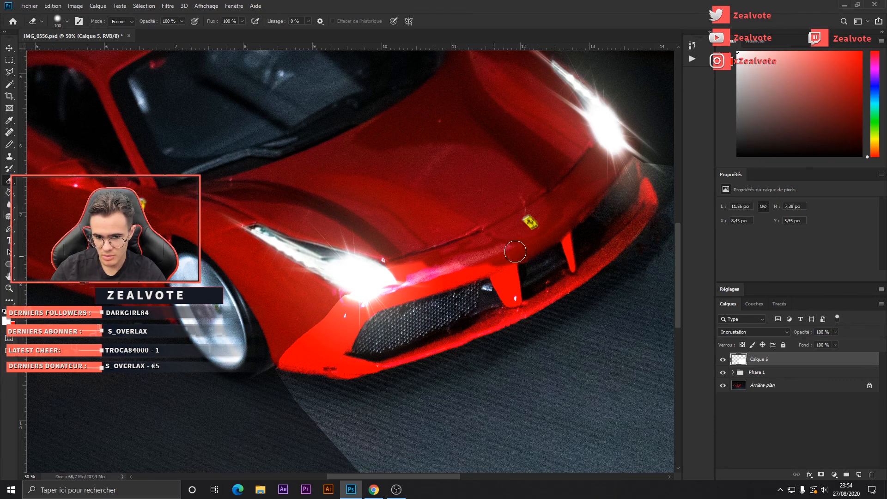
{"action": "left_click_drag", "start_coordinate": [455, 274], "coordinate": [447, 267]}
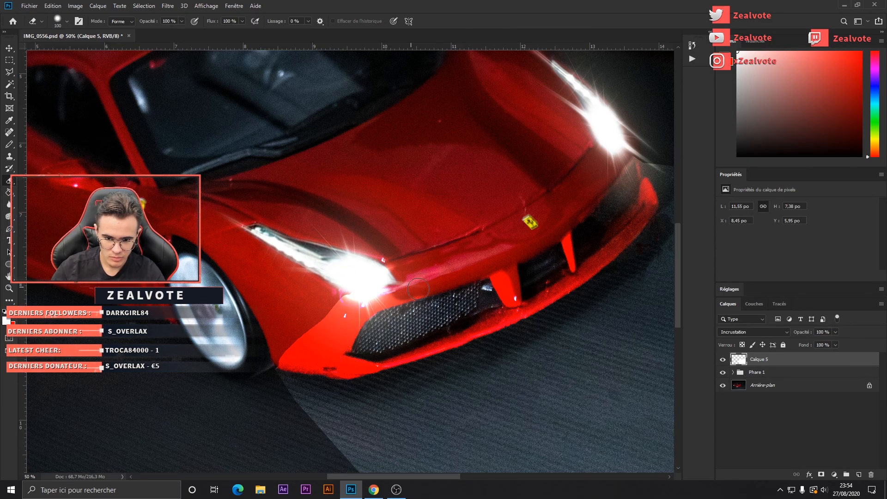
{"action": "mouse_move", "coordinate": [418, 289]}
{"action": "left_mouse_down"}
{"action": "mouse_move", "coordinate": [318, 311]}
{"action": "mouse_move", "coordinate": [278, 349]}
{"action": "mouse_move", "coordinate": [287, 403]}
{"action": "mouse_move", "coordinate": [294, 345]}
{"action": "mouse_move", "coordinate": [330, 307]}
{"action": "mouse_move", "coordinate": [296, 357]}
{"action": "mouse_move", "coordinate": [358, 308]}
{"action": "mouse_move", "coordinate": [350, 328]}
{"action": "mouse_move", "coordinate": [371, 303]}
{"action": "mouse_move", "coordinate": [331, 352]}
{"action": "mouse_move", "coordinate": [316, 338]}
{"action": "mouse_move", "coordinate": [321, 328]}
{"action": "mouse_move", "coordinate": [314, 371]}
{"action": "mouse_move", "coordinate": [321, 357]}
{"action": "mouse_move", "coordinate": [324, 375]}
{"action": "mouse_move", "coordinate": [337, 353]}
{"action": "mouse_move", "coordinate": [330, 363]}
{"action": "mouse_move", "coordinate": [362, 379]}
{"action": "left_mouse_up"}
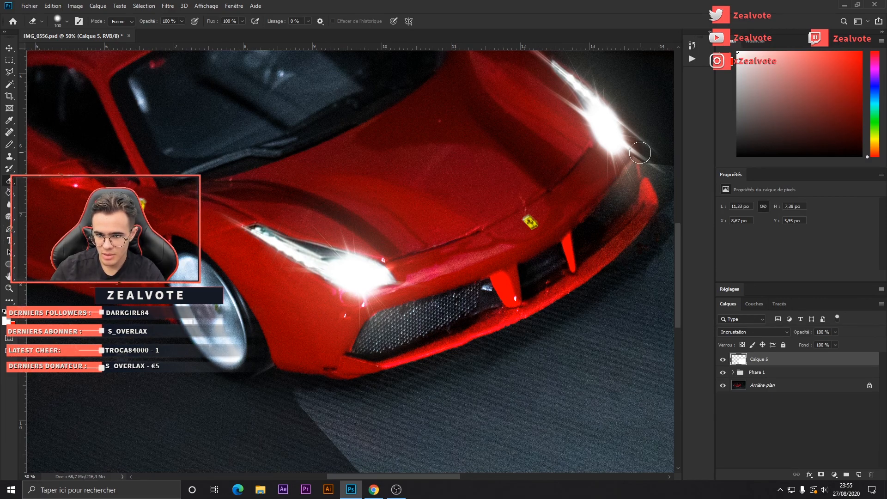
Soften the white light layer with a Gaussian Blur of 31.8 pixels.
{"action": "scroll", "coordinate": [448, 426], "scroll_direction": "down", "scroll_amount": 3}
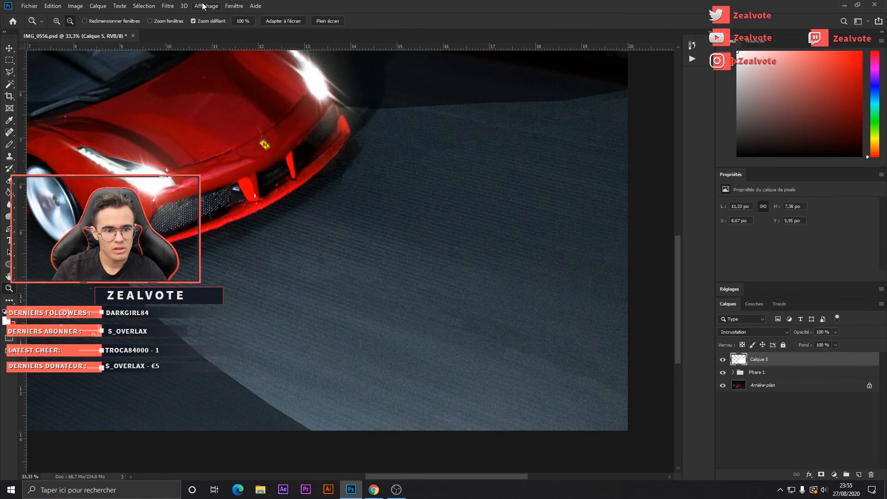
{"action": "left_click", "coordinate": [168, 6]}
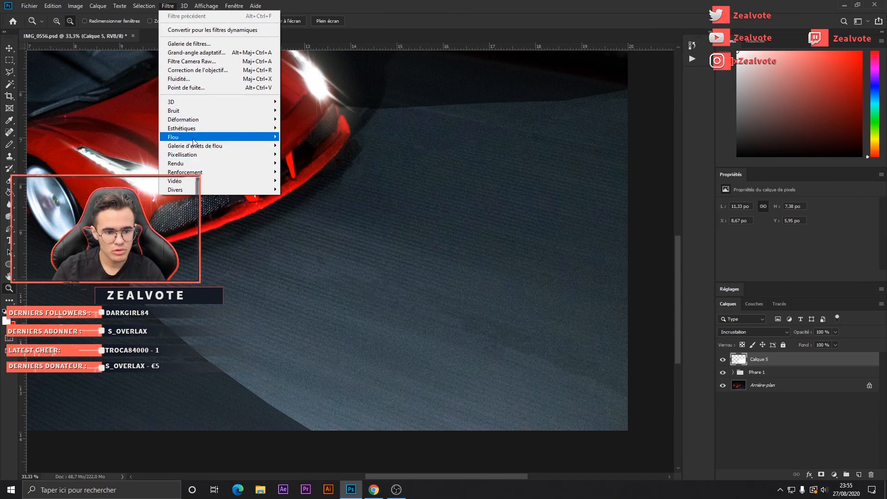
{"action": "mouse_move", "coordinate": [195, 137]}
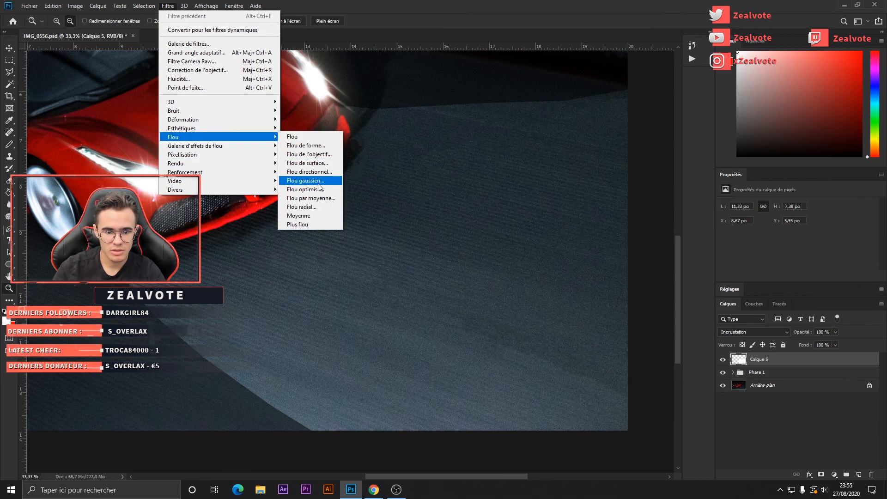
{"action": "left_click", "coordinate": [302, 181]}
{"action": "mouse_move", "coordinate": [440, 216]}
{"action": "left_mouse_down"}
{"action": "mouse_move", "coordinate": [461, 218]}
{"action": "mouse_move", "coordinate": [440, 219]}
{"action": "left_mouse_up"}
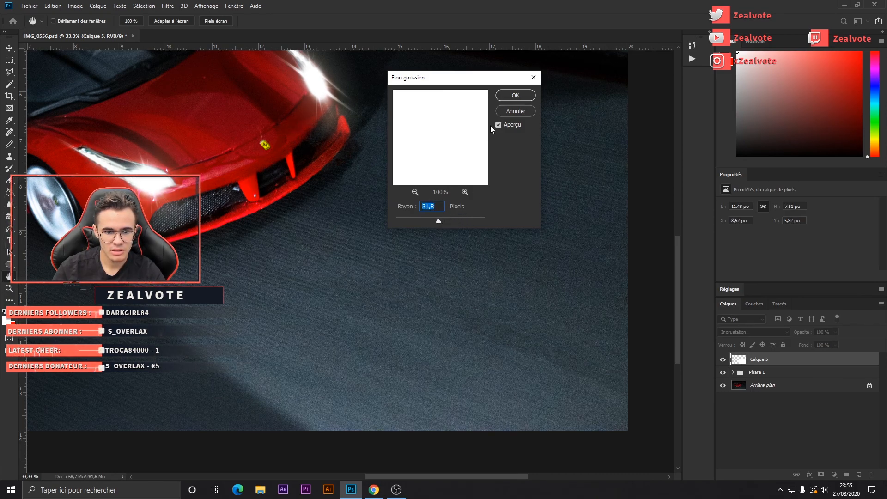
{"action": "left_click", "coordinate": [515, 94]}
Start a Pen path at the rear wheel and curve it behind and above the car towards the roof, redoing the misplaced points.
{"action": "scroll", "coordinate": [439, 146], "scroll_direction": "up", "scroll_amount": 3}
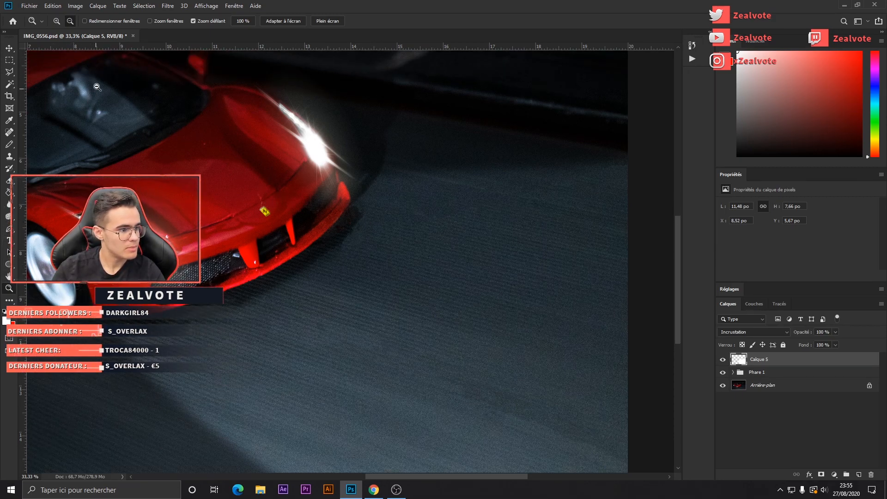
{"action": "left_click", "coordinate": [231, 172]}
{"action": "left_click", "coordinate": [231, 171]}
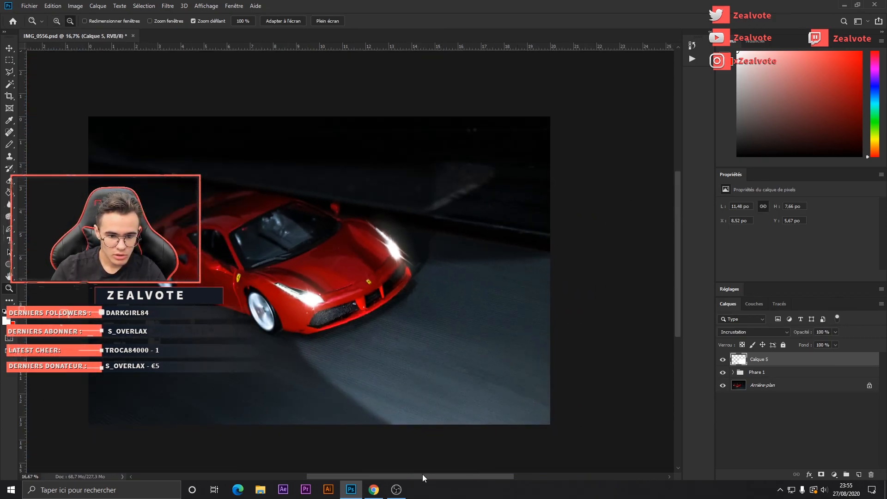
{"action": "left_click_drag", "start_coordinate": [422, 474], "coordinate": [393, 476]}
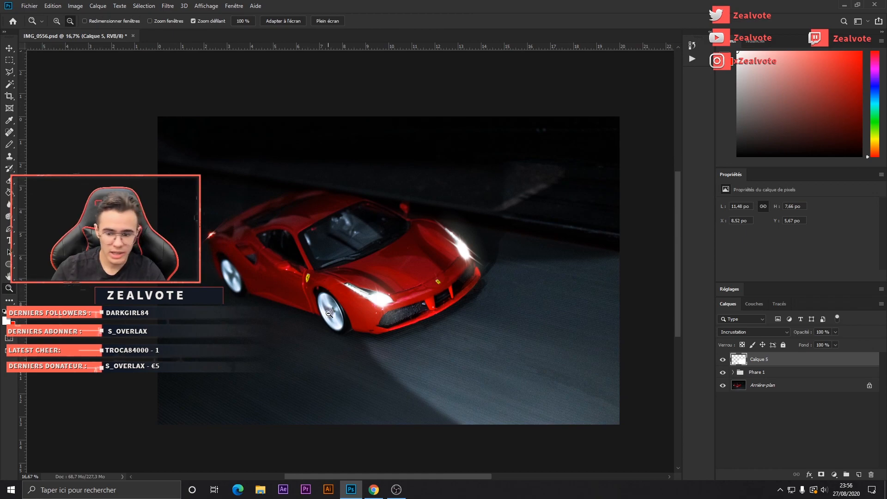
{"action": "left_click", "coordinate": [163, 231], "text": "alt"}
{"action": "left_click", "coordinate": [163, 231], "text": "alt"}
{"action": "left_click", "coordinate": [9, 229]}
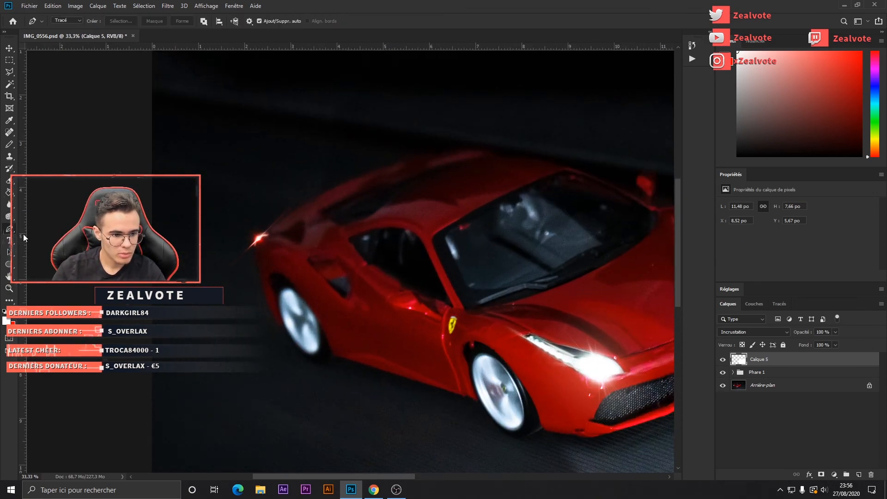
{"action": "left_click", "coordinate": [277, 323]}
{"action": "left_click", "coordinate": [225, 319]}
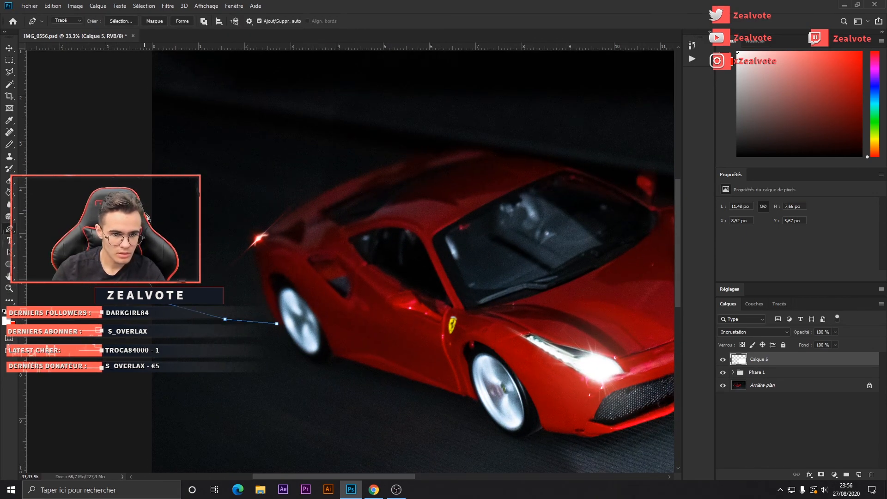
{"action": "left_click", "coordinate": [160, 148]}
{"action": "left_click", "coordinate": [267, 132]}
{"action": "left_click_drag", "start_coordinate": [178, 151], "coordinate": [290, 122]}
{"action": "key", "text": "ctrl+z"}
{"action": "key", "text": "ctrl+z"}
{"action": "left_click_drag", "start_coordinate": [297, 129], "coordinate": [349, 141]}
{"action": "left_click", "coordinate": [404, 139]}
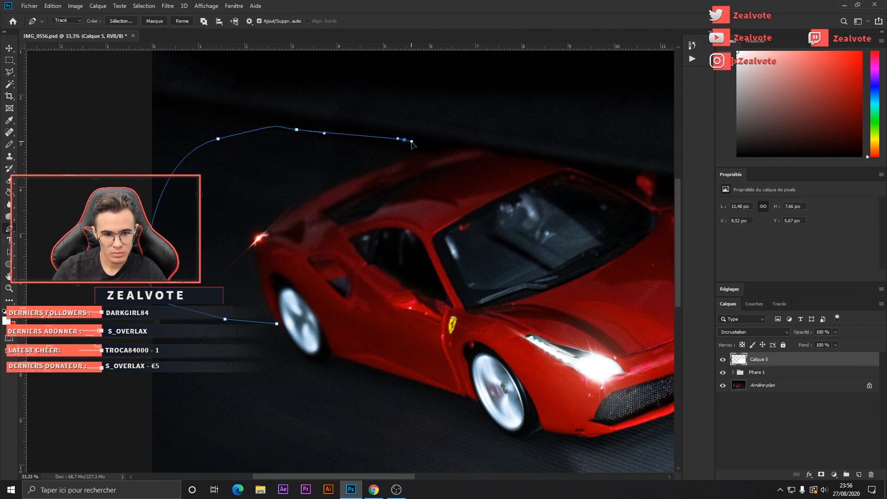
Continue the path from the roof along the car's rear outline, past the rear light, down towards the rear wheel.
{"action": "left_click", "coordinate": [442, 150]}
{"action": "left_click", "coordinate": [367, 174]}
{"action": "left_click", "coordinate": [336, 187]}
{"action": "left_click", "coordinate": [300, 207]}
{"action": "left_click", "coordinate": [280, 225]}
{"action": "left_click", "coordinate": [260, 250]}
{"action": "left_click", "coordinate": [260, 277]}
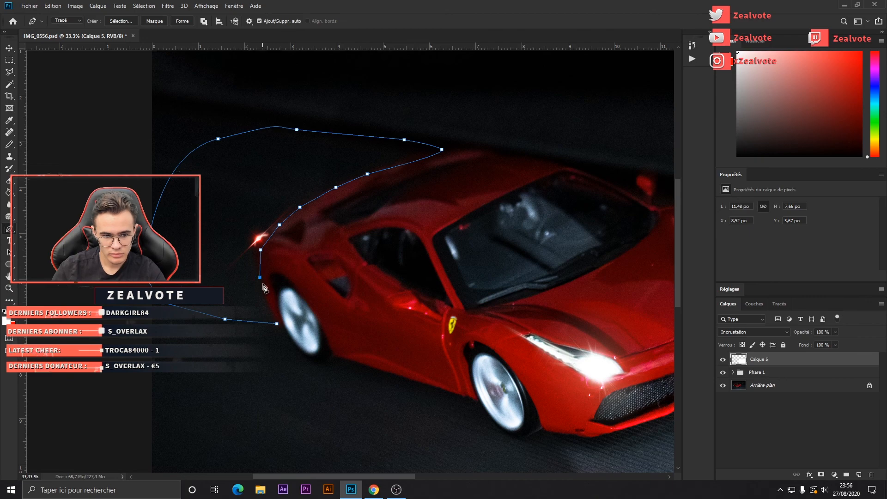
Close the path at the rear wheel and convert it to a selection.
{"action": "left_click", "coordinate": [276, 323]}
{"action": "right_click", "coordinate": [271, 311]}
{"action": "left_click", "coordinate": [303, 143]}
{"action": "key", "text": "Return"}
Fill the selected area behind the car with red on a new layer, and deselect.
{"action": "left_click", "coordinate": [14, 313]}
{"action": "left_click", "coordinate": [9, 192]}
{"action": "left_click", "coordinate": [240, 185]}
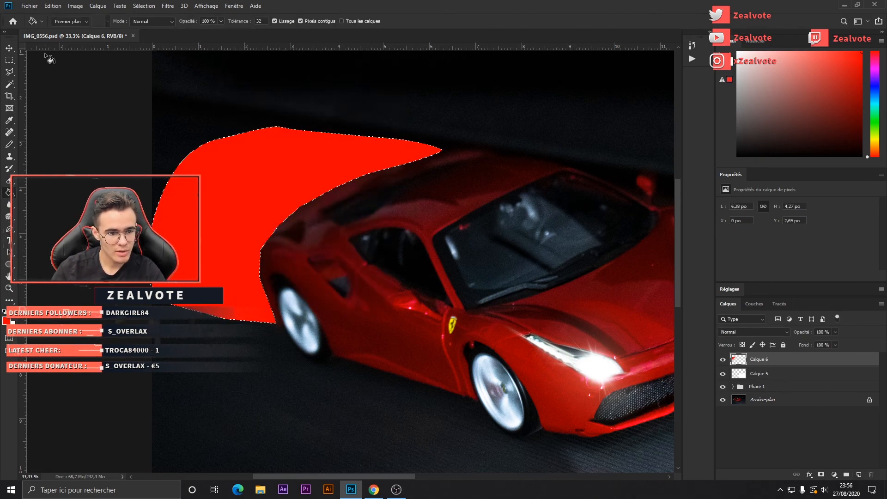
{"action": "left_click", "coordinate": [9, 60]}
{"action": "key", "text": "ctrl+d"}
Try the Densité linéaire + and Densité couleur + blend modes on the red layer.
{"action": "left_click", "coordinate": [723, 360]}
{"action": "left_click", "coordinate": [722, 360]}
{"action": "left_click", "coordinate": [753, 332]}
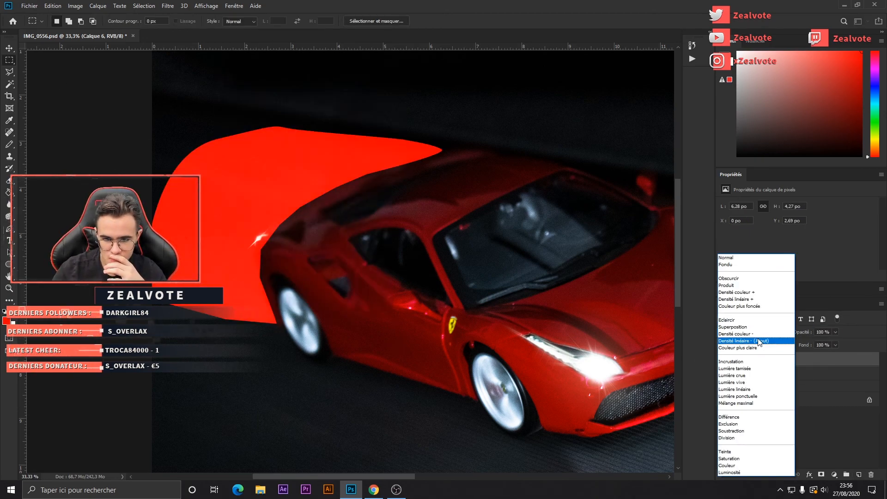
{"action": "left_click", "coordinate": [744, 298]}
{"action": "key", "text": "e"}
{"action": "scroll", "coordinate": [297, 283], "scroll_direction": "up", "scroll_amount": 2}
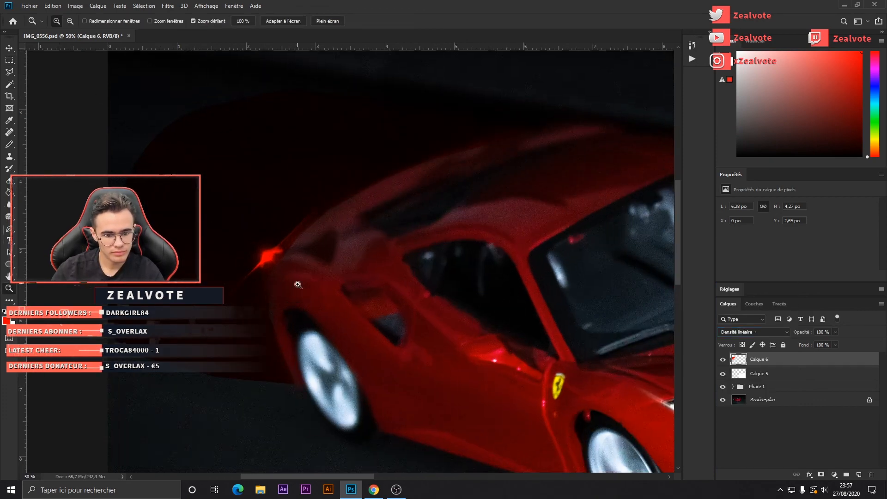
{"action": "key", "text": "ctrl+z"}
{"action": "key", "text": "ctrl+z"}
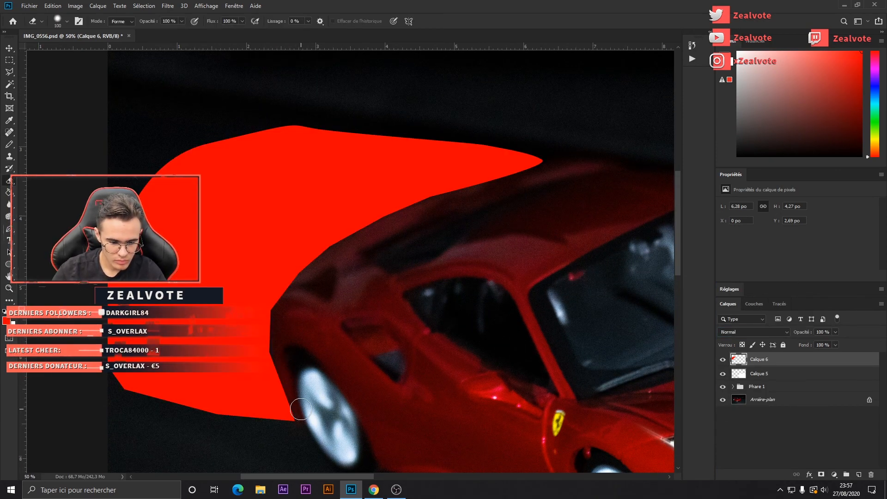
{"action": "left_click", "coordinate": [767, 332]}
{"action": "left_click", "coordinate": [743, 290]}
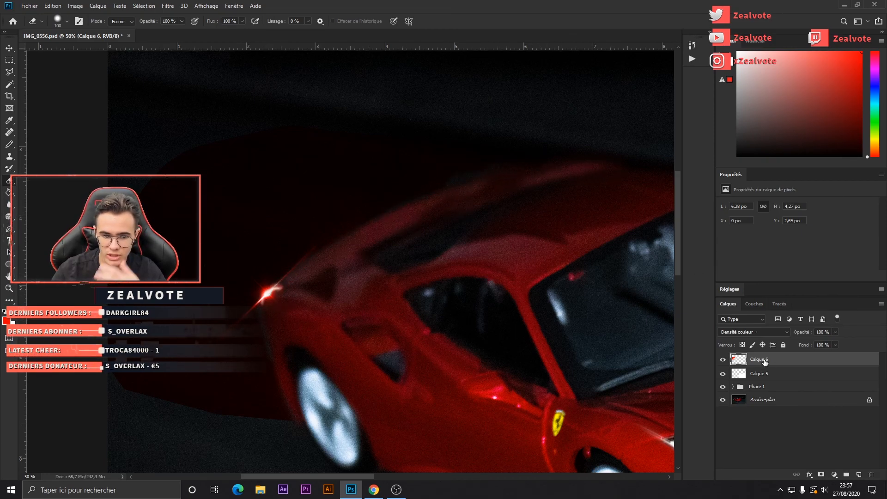
Set the red layer's blend mode to Couleur and spread it softly with a Gaussian Blur above 31.8 pixels.
{"action": "left_click", "coordinate": [753, 331]}
{"action": "left_click", "coordinate": [731, 465]}
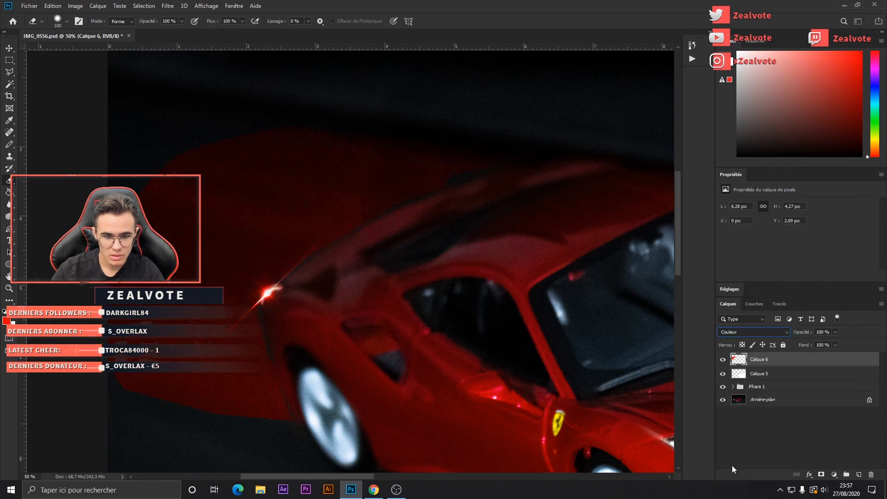
{"action": "left_click", "coordinate": [167, 5]}
{"action": "mouse_move", "coordinate": [242, 134]}
{"action": "left_click", "coordinate": [307, 170]}
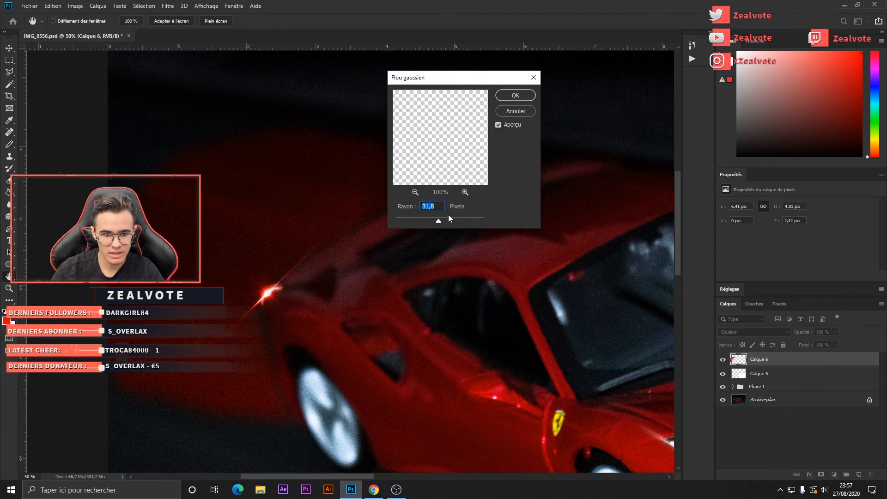
{"action": "left_click_drag", "start_coordinate": [447, 218], "coordinate": [469, 221]}
{"action": "key", "text": "Return"}
Reduce the red glow layer's opacity to 85 %.
{"action": "left_click", "coordinate": [9, 288]}
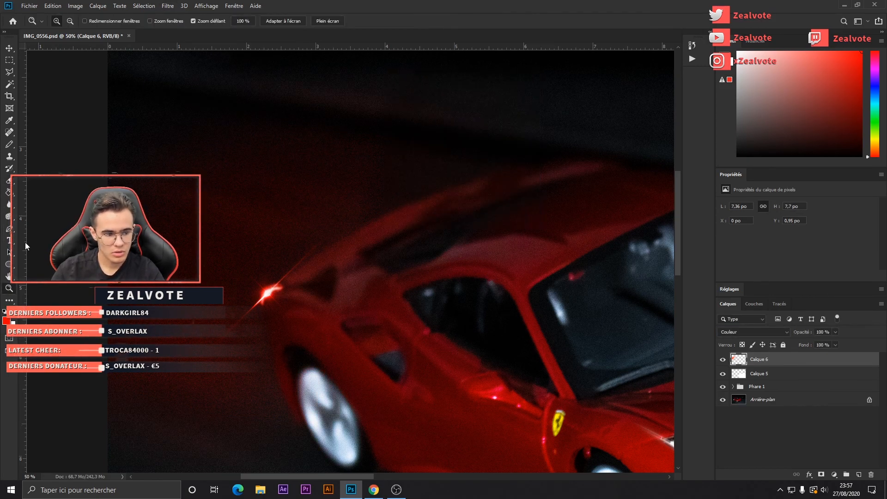
{"action": "left_click", "coordinate": [420, 373], "text": "alt"}
{"action": "left_click", "coordinate": [420, 373], "text": "alt"}
{"action": "left_click", "coordinate": [420, 372], "text": "alt"}
{"action": "scroll", "coordinate": [423, 368], "scroll_direction": "up", "scroll_amount": 1}
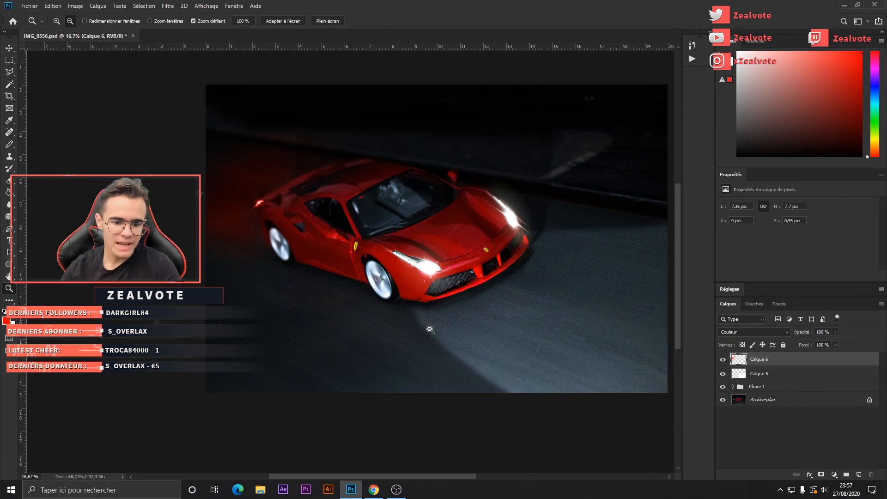
{"action": "left_click_drag", "start_coordinate": [835, 332], "coordinate": [818, 338]}
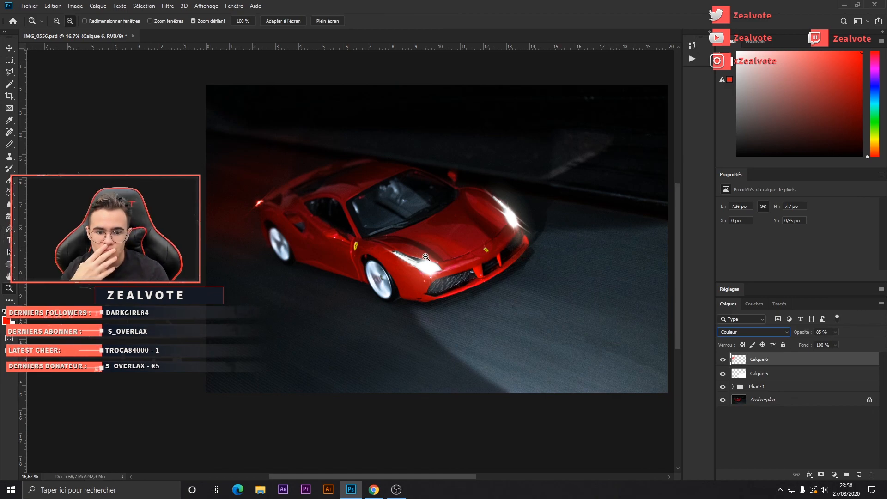
Place the downloaded white lens flare image from Chrome into the photo, centred outside the canvas behind the car.
{"action": "left_click", "coordinate": [374, 489]}
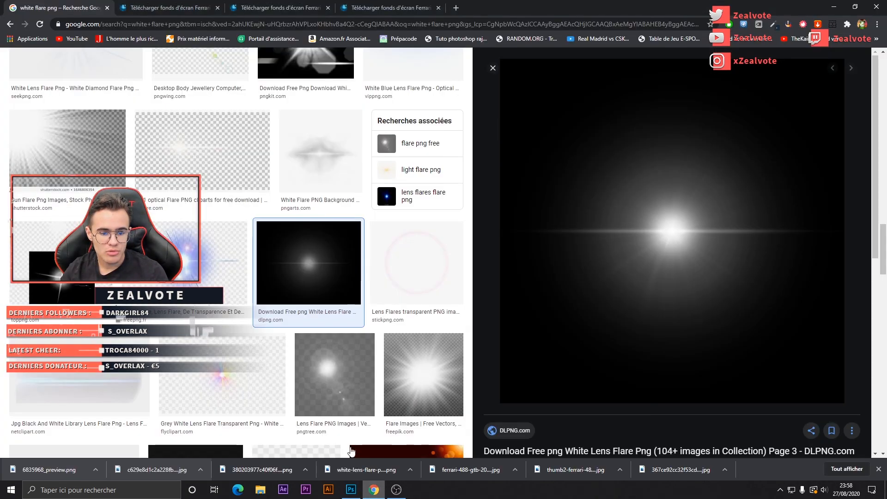
{"action": "left_click_drag", "start_coordinate": [325, 476], "coordinate": [335, 271]}
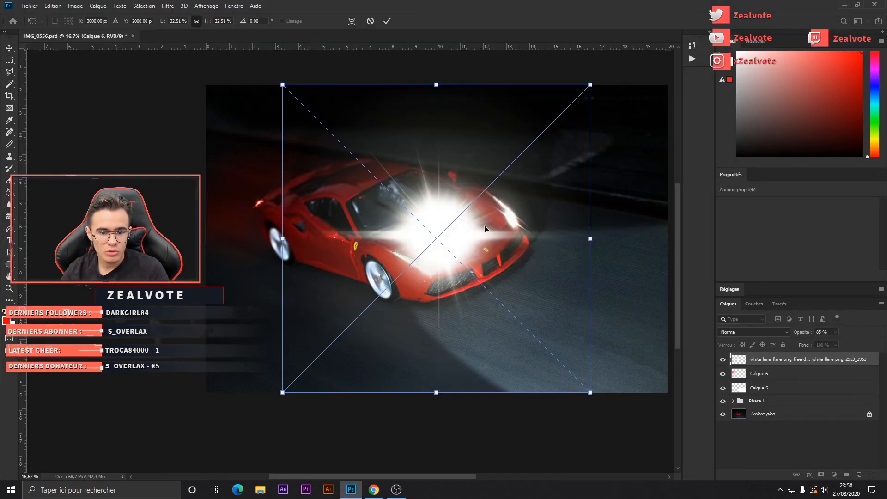
{"action": "left_click_drag", "start_coordinate": [542, 221], "coordinate": [218, 297]}
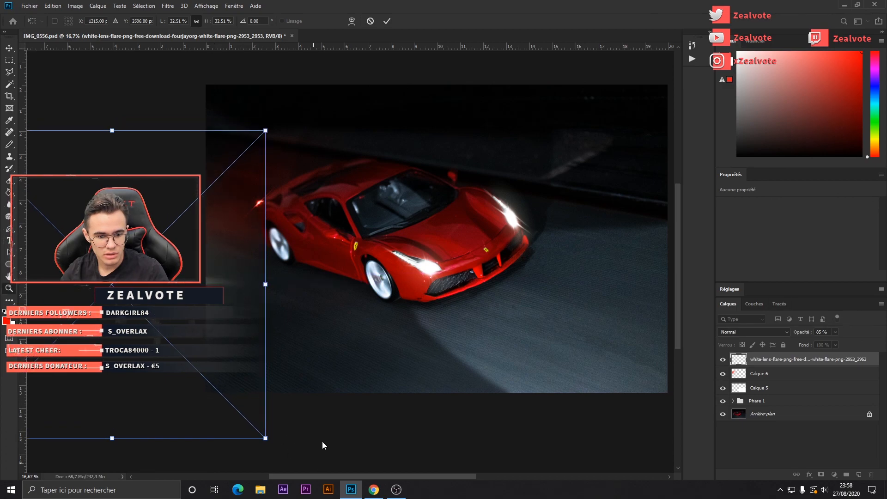
{"action": "key", "text": "Return"}
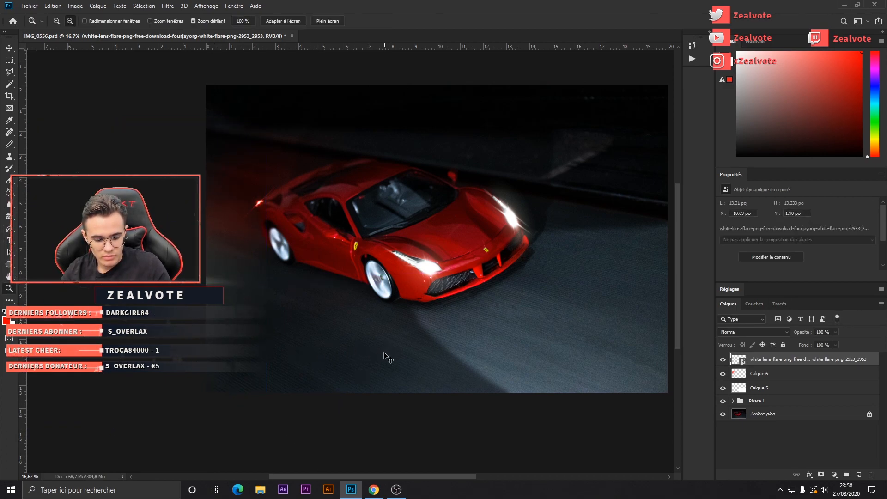
Scale the lens flare to about 40.61 %, rotate it to about -43.11°, and shift it further behind the car.
{"action": "key", "text": "ctrl+t"}
{"action": "left_click_drag", "start_coordinate": [297, 389], "coordinate": [310, 251]}
{"action": "left_click_drag", "start_coordinate": [239, 305], "coordinate": [242, 326]}
{"action": "left_click_drag", "start_coordinate": [350, 311], "coordinate": [306, 333]}
{"action": "key", "text": "Return"}
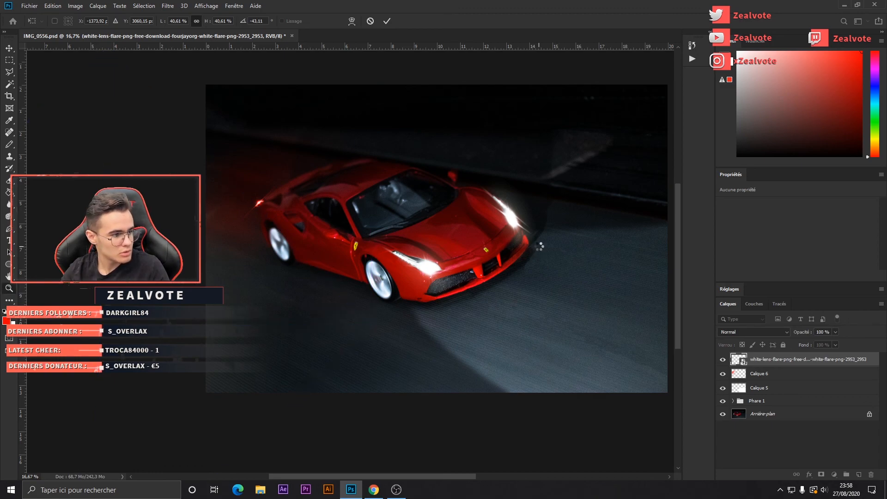
Export the retouched photo as the 6000 × 4000 px PNG Ferrari F488.png, and quit without saving the document again.
{"action": "mouse_move", "coordinate": [330, 475]}
{"action": "left_mouse_down"}
{"action": "mouse_move", "coordinate": [295, 473]}
{"action": "mouse_move", "coordinate": [354, 472]}
{"action": "mouse_move", "coordinate": [345, 470]}
{"action": "left_mouse_up"}
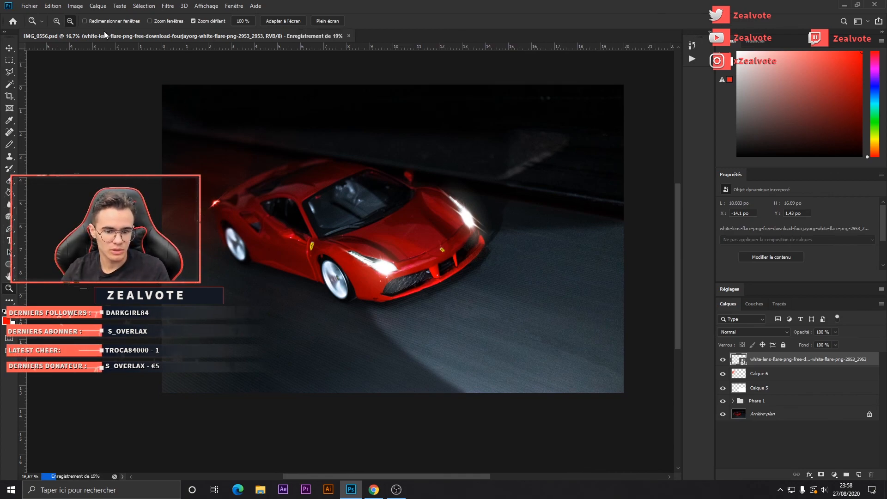
{"action": "left_click", "coordinate": [29, 6]}
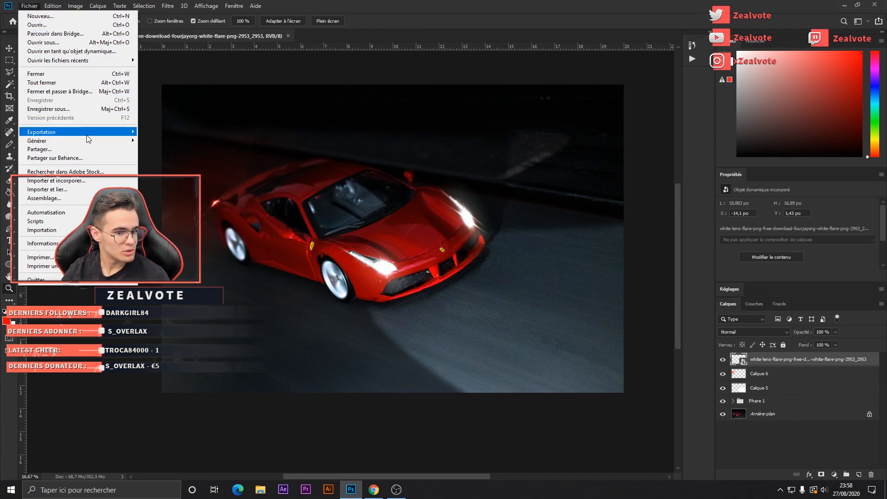
{"action": "mouse_move", "coordinate": [87, 134]}
{"action": "left_click", "coordinate": [192, 140]}
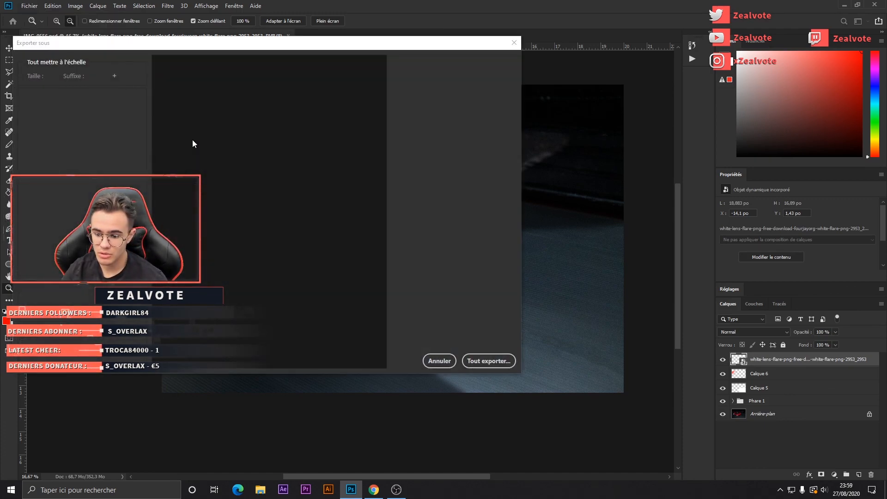
{"action": "left_click", "coordinate": [489, 362]}
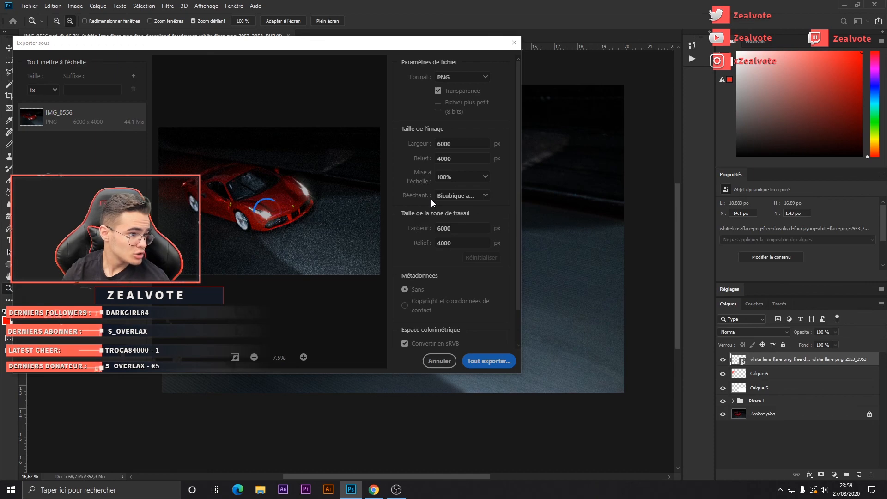
{"action": "key", "text": "ctrl+q"}
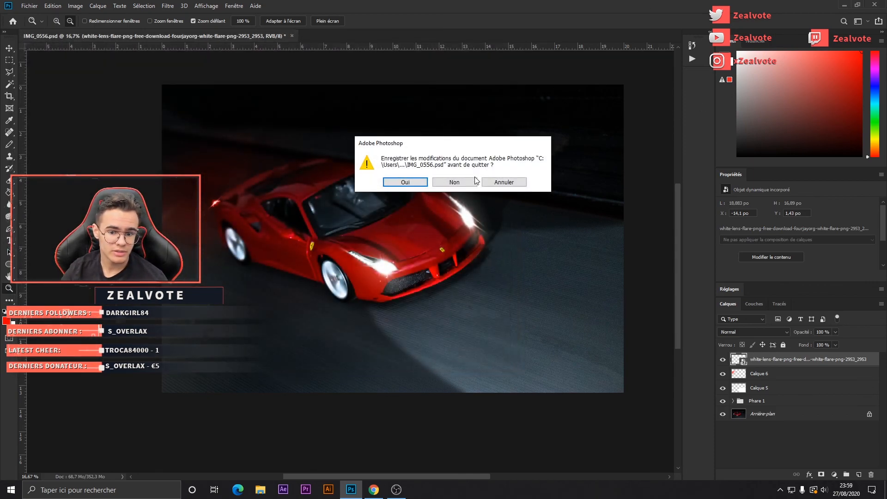
{"action": "left_click", "coordinate": [453, 182]}
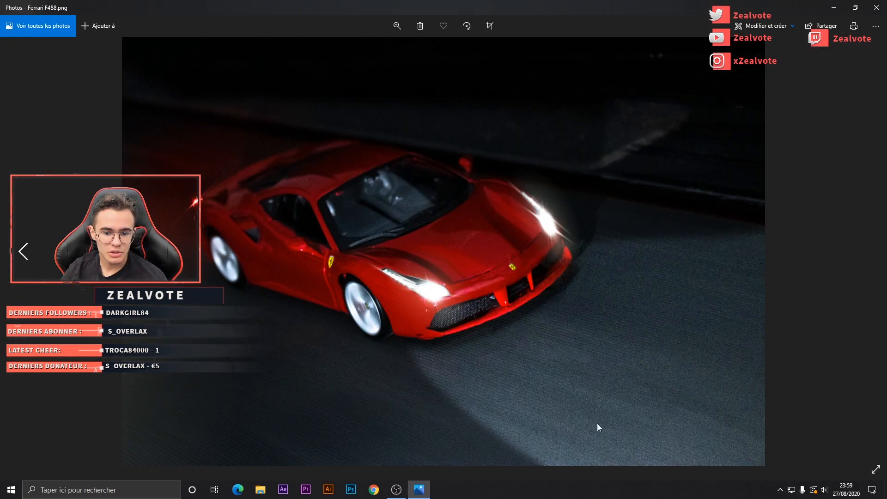
Inspect the headlights, bonnet and front bumper in the exported Ferrari F488.png up close in Photos.
{"action": "left_click", "coordinate": [397, 25]}
{"action": "left_click_drag", "start_coordinate": [388, 50], "coordinate": [368, 49]}
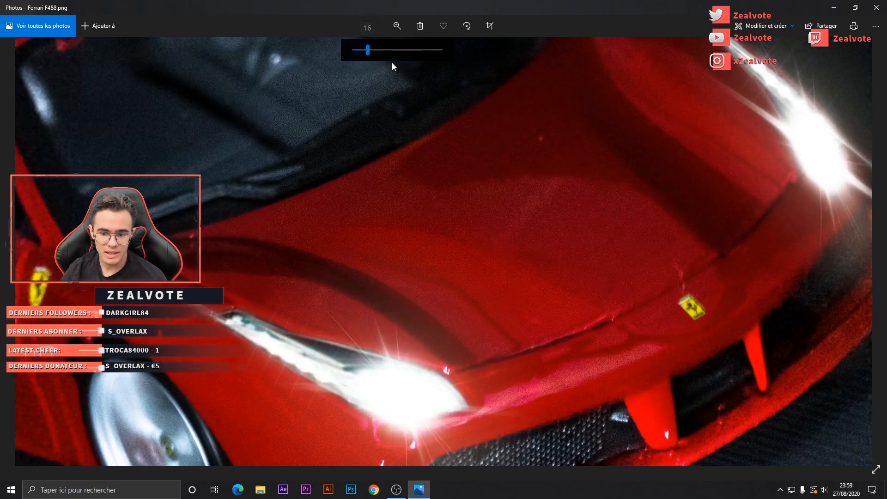
{"action": "left_click_drag", "start_coordinate": [595, 213], "coordinate": [453, 160]}
{"action": "left_click_drag", "start_coordinate": [571, 243], "coordinate": [467, 182]}
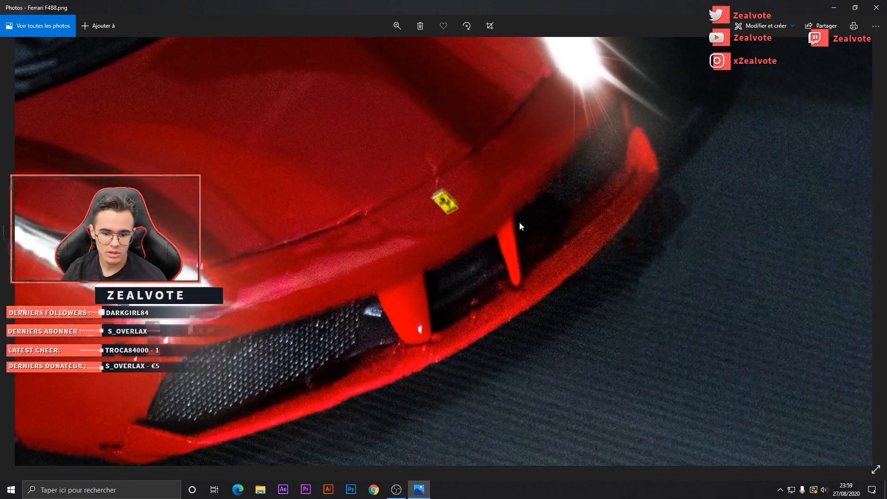
{"action": "left_click_drag", "start_coordinate": [519, 226], "coordinate": [470, 204]}
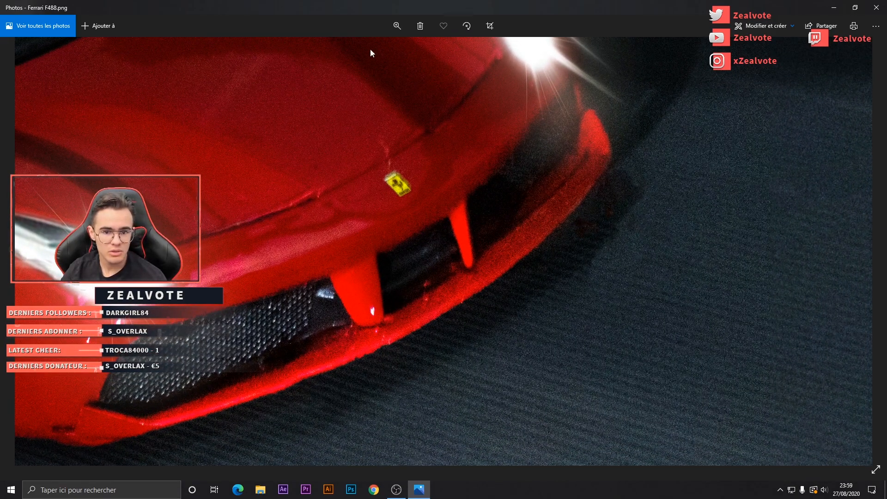
{"action": "left_click", "coordinate": [397, 25]}
{"action": "left_click_drag", "start_coordinate": [369, 49], "coordinate": [298, 50]}
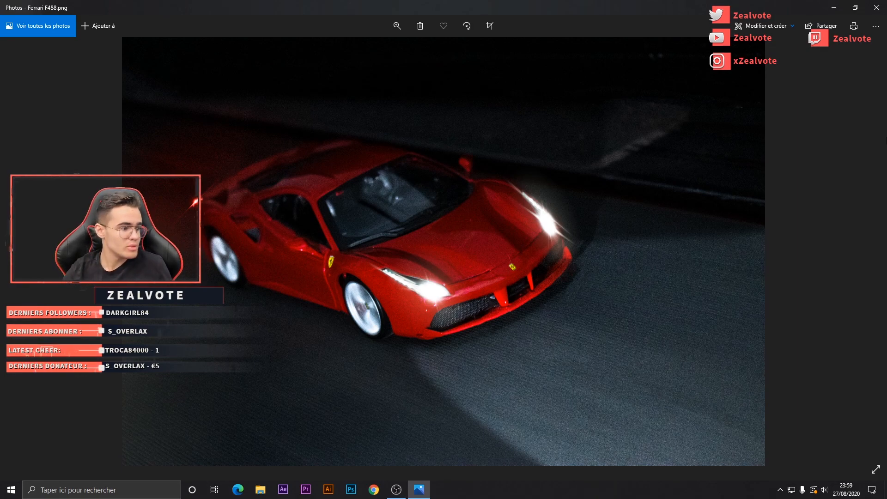
{"action": "double_click", "coordinate": [519, 1]}
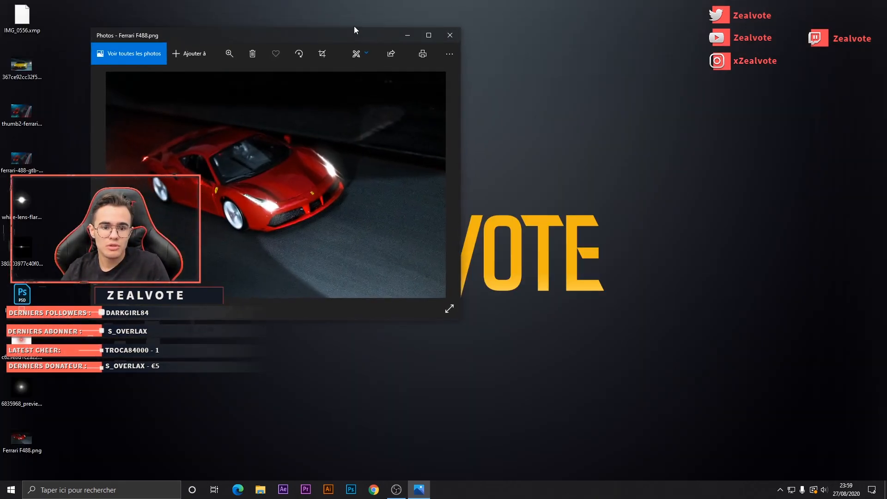
{"action": "left_click_drag", "start_coordinate": [339, 33], "coordinate": [612, 34]}
{"action": "double_click", "coordinate": [612, 35]}
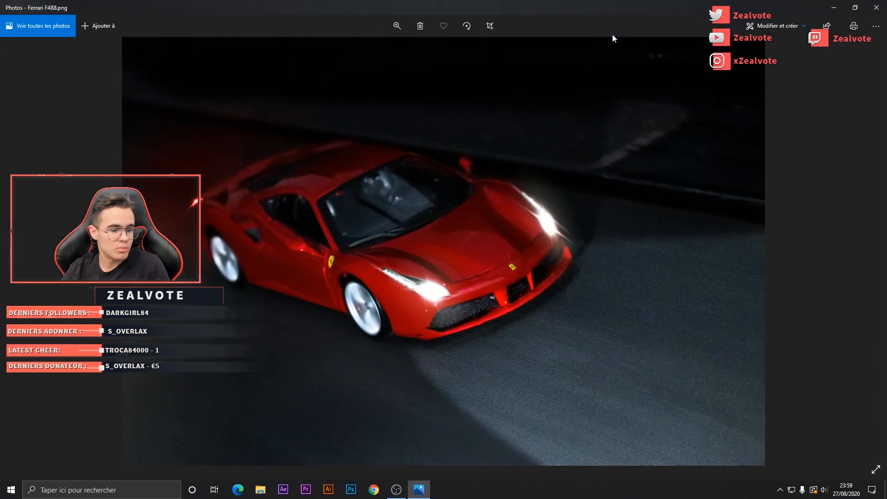
Inspect the rear light, red glow and side of the car in Ferrari F488.png up close.
{"action": "left_click", "coordinate": [404, 26]}
{"action": "left_click_drag", "start_coordinate": [390, 51], "coordinate": [361, 56]}
{"action": "left_click_drag", "start_coordinate": [327, 112], "coordinate": [624, 178]}
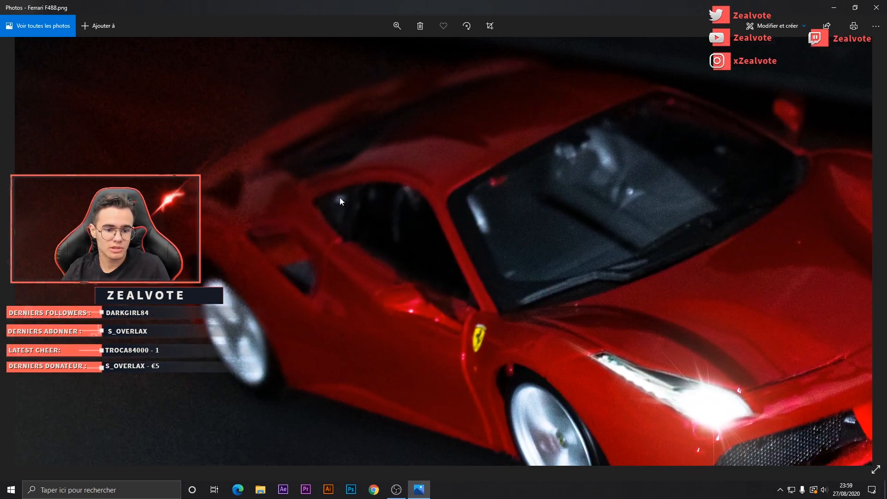
{"action": "left_click_drag", "start_coordinate": [339, 198], "coordinate": [339, 232]}
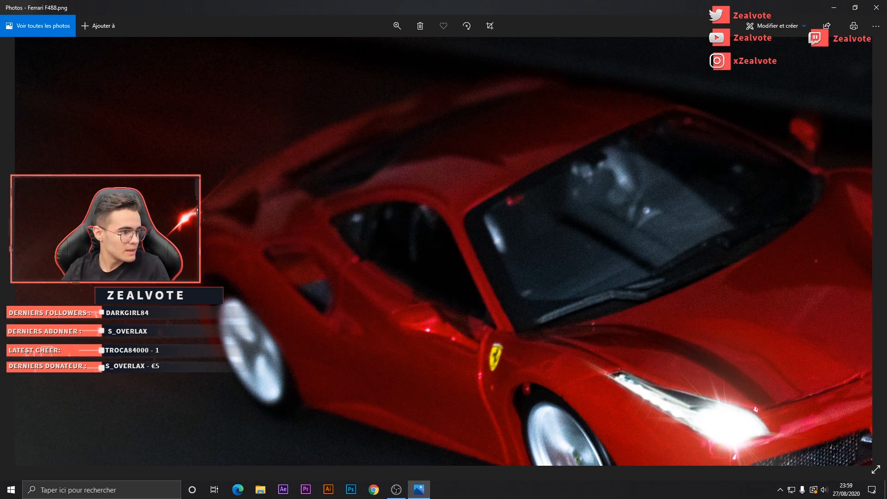
{"action": "left_click", "coordinate": [391, 26]}
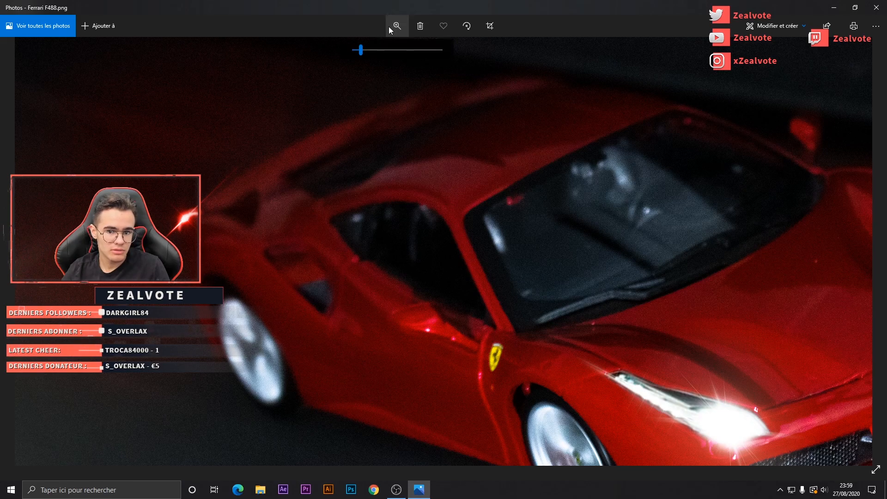
{"action": "left_click_drag", "start_coordinate": [358, 50], "coordinate": [343, 51]}
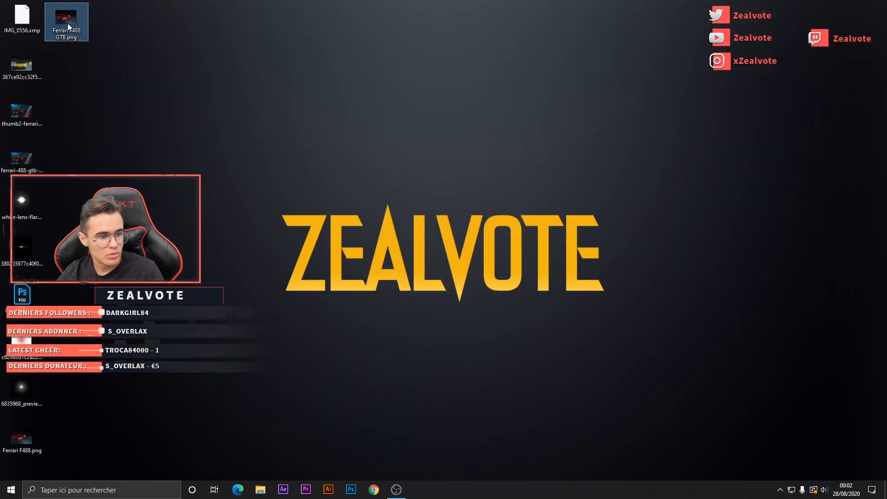
Open Ferrari F488 GTB.png from the desktop and inspect the car's rear light and side up close.
{"action": "double_click", "coordinate": [68, 23]}
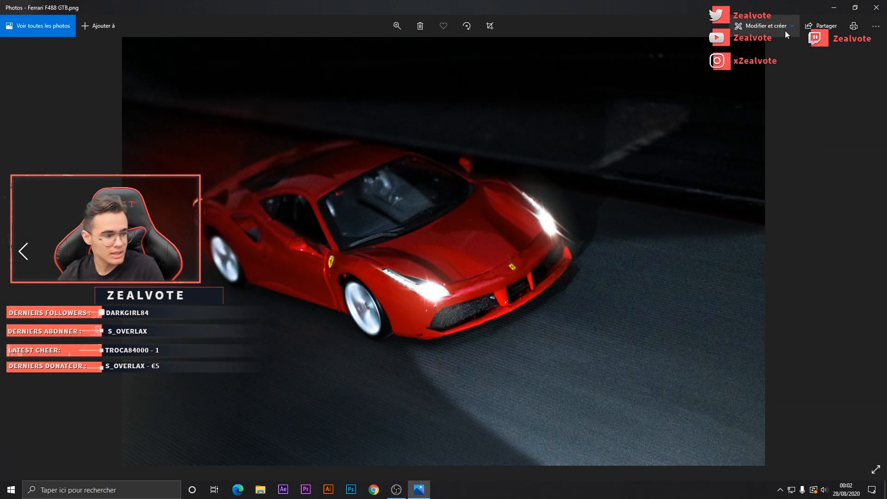
{"action": "double_click", "coordinate": [528, 4]}
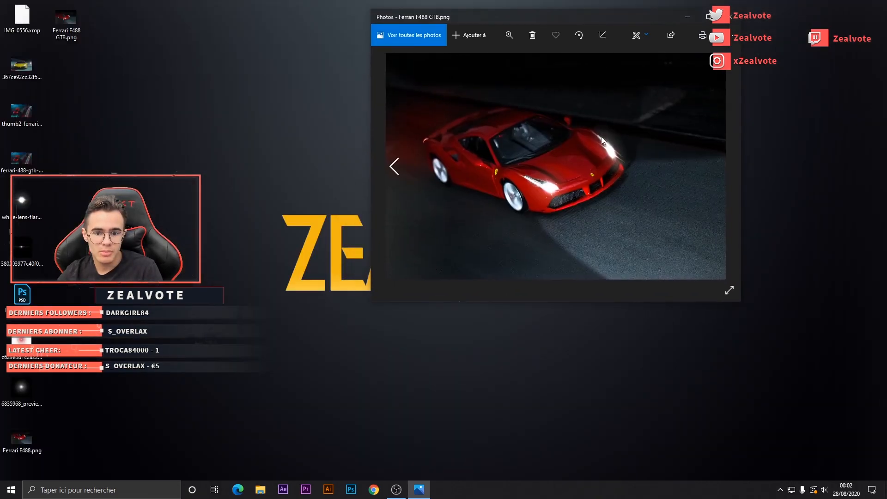
{"action": "double_click", "coordinate": [577, 22]}
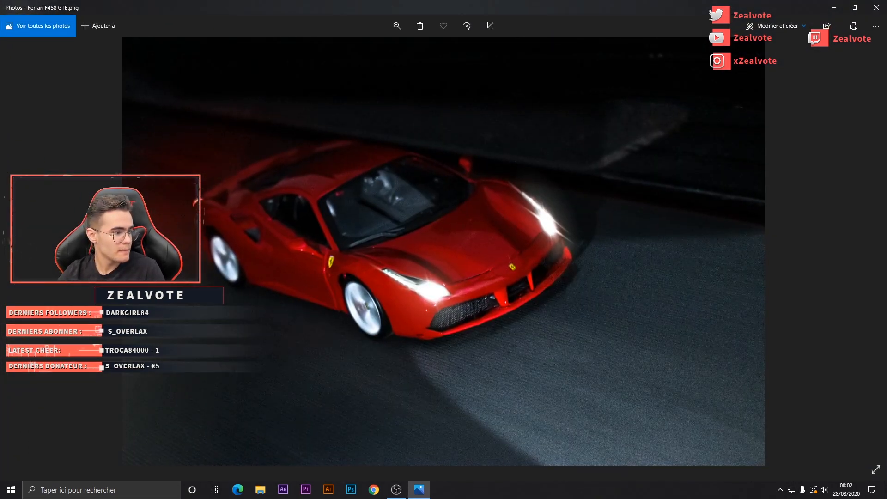
{"action": "left_click", "coordinate": [198, 24]}
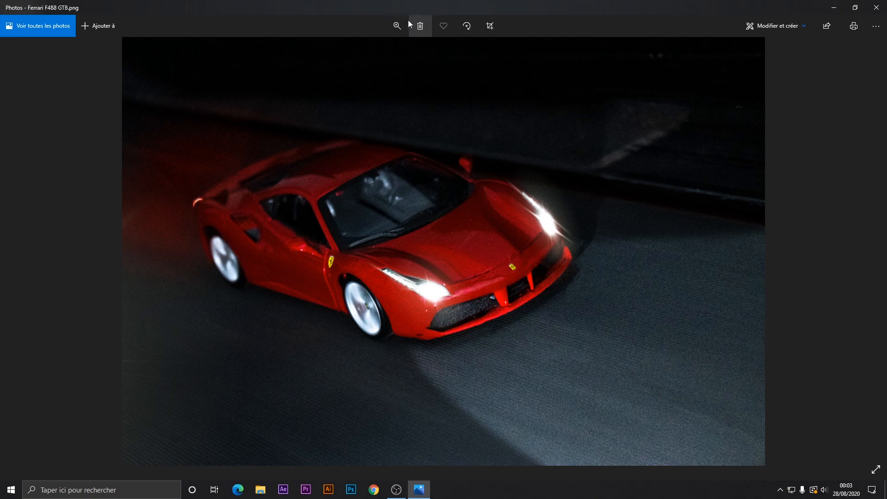
{"action": "left_click_drag", "start_coordinate": [354, 50], "coordinate": [361, 50]}
{"action": "left_click_drag", "start_coordinate": [363, 183], "coordinate": [439, 215]}
{"action": "left_click", "coordinate": [398, 33]}
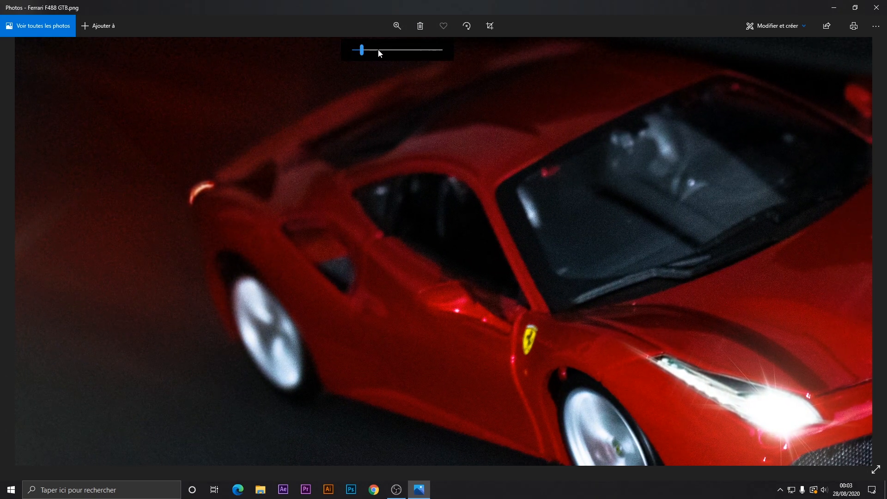
{"action": "left_click_drag", "start_coordinate": [361, 50], "coordinate": [353, 50]}
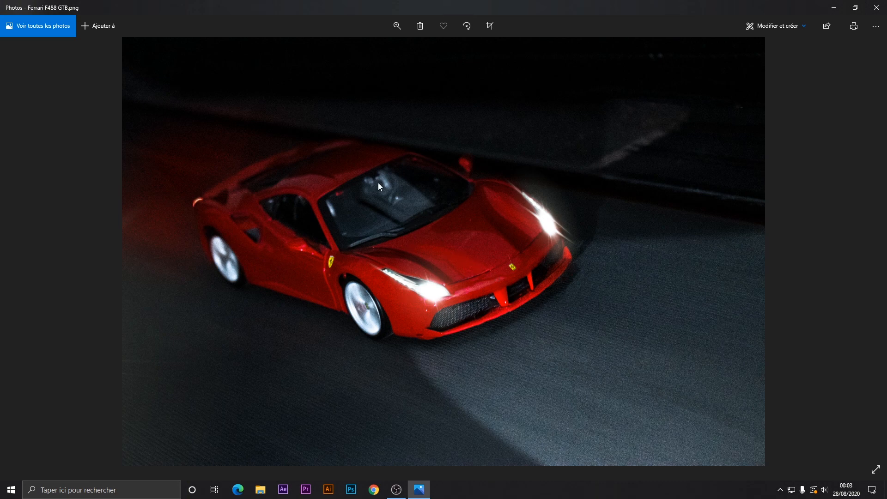
Inspect the bonnet, badge and front grille in Ferrari F488 GTB.png up close, and return to the full image.
{"action": "mouse_move", "coordinate": [390, 48]}
{"action": "left_mouse_down"}
{"action": "mouse_move", "coordinate": [398, 49]}
{"action": "mouse_move", "coordinate": [381, 50]}
{"action": "left_mouse_up"}
{"action": "left_click_drag", "start_coordinate": [502, 186], "coordinate": [301, 130]}
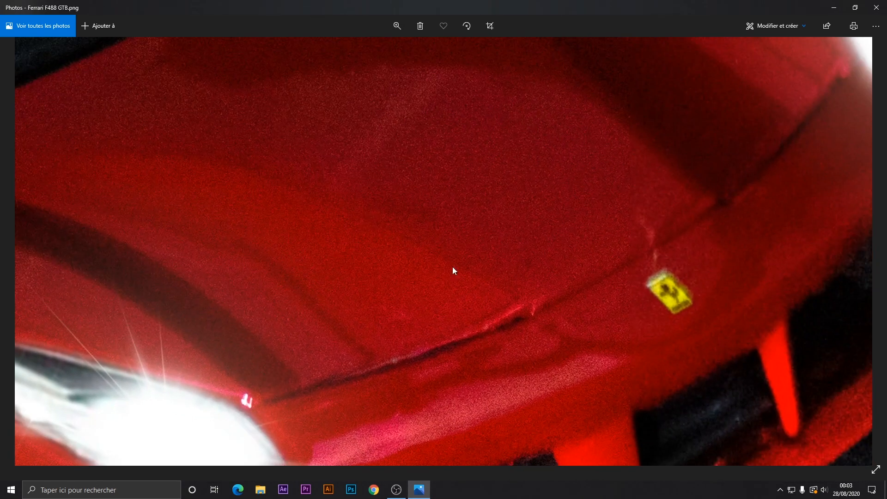
{"action": "left_click_drag", "start_coordinate": [452, 268], "coordinate": [301, 207]}
{"action": "left_click_drag", "start_coordinate": [396, 323], "coordinate": [525, 61]}
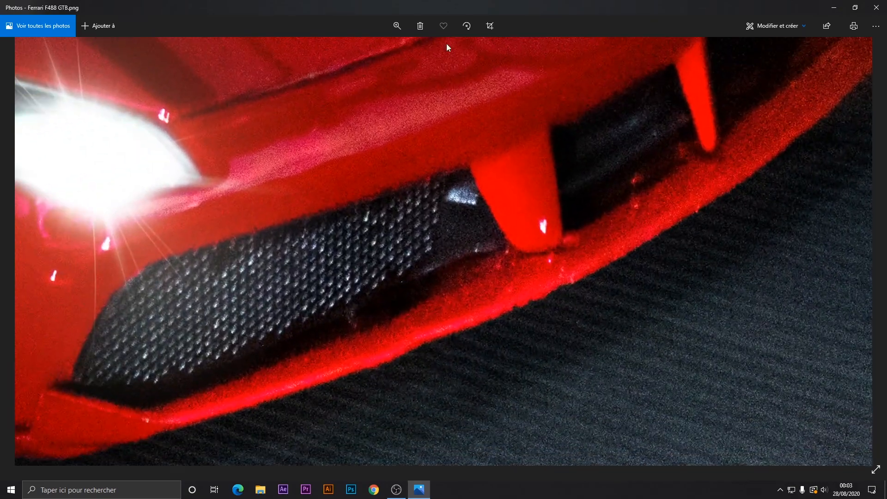
{"action": "left_click", "coordinate": [397, 26]}
{"action": "left_click_drag", "start_coordinate": [382, 53], "coordinate": [352, 57]}
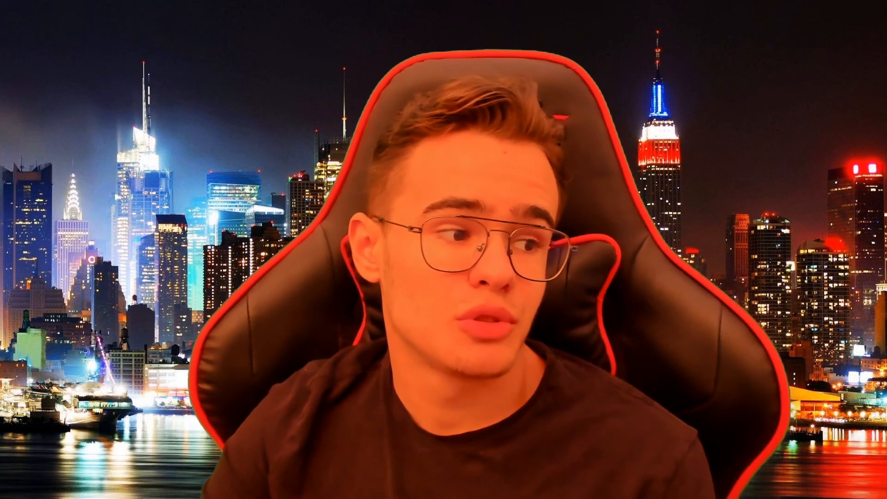